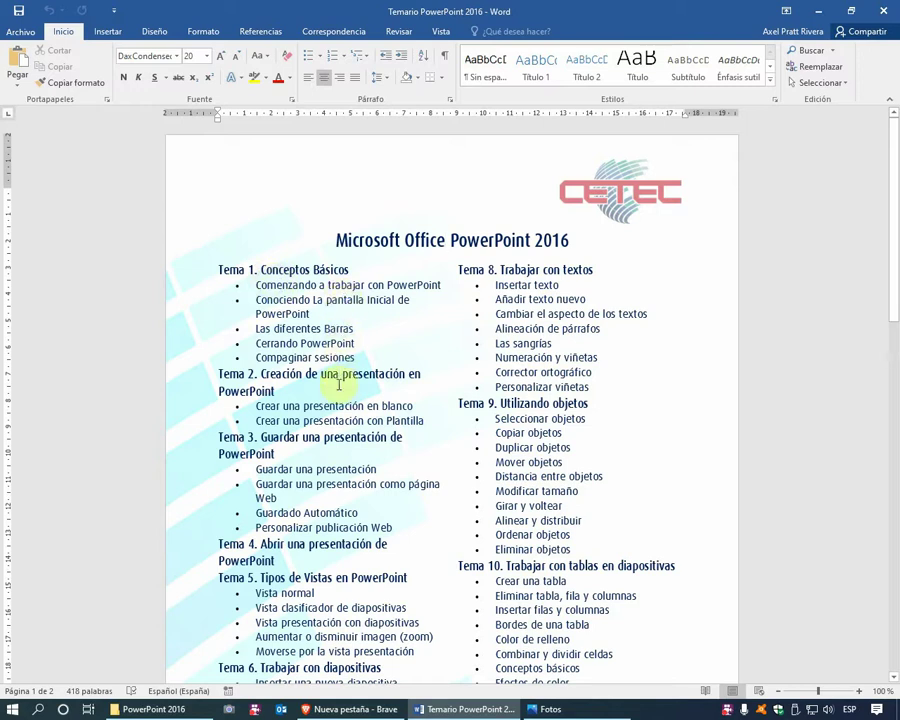
# - Launch PowerPoint 2016 from a Start menu search for 'power'
pyautogui.press('super')
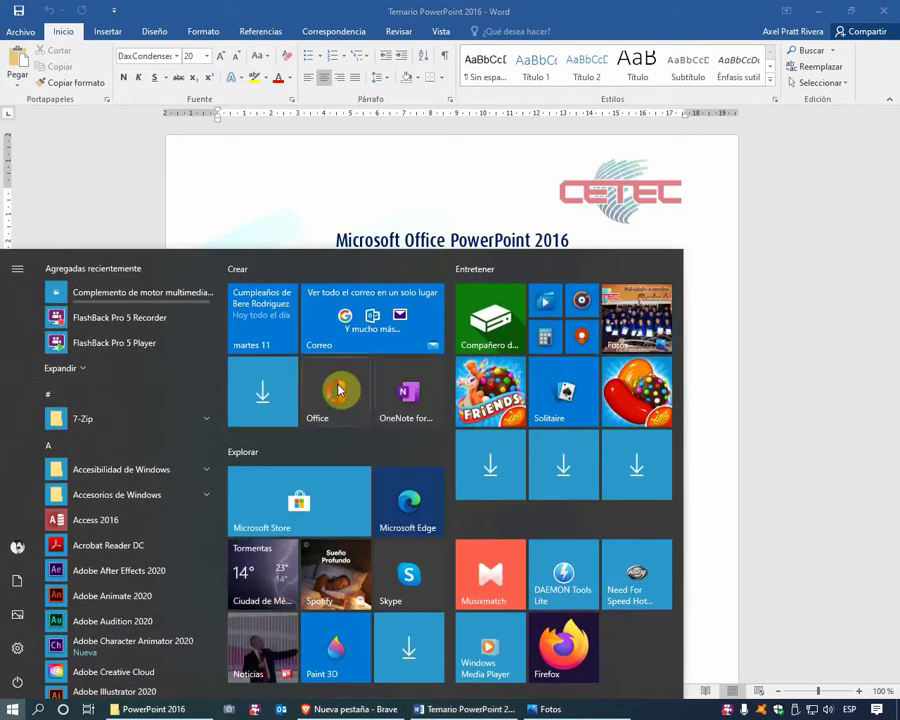
pyautogui.write('power')
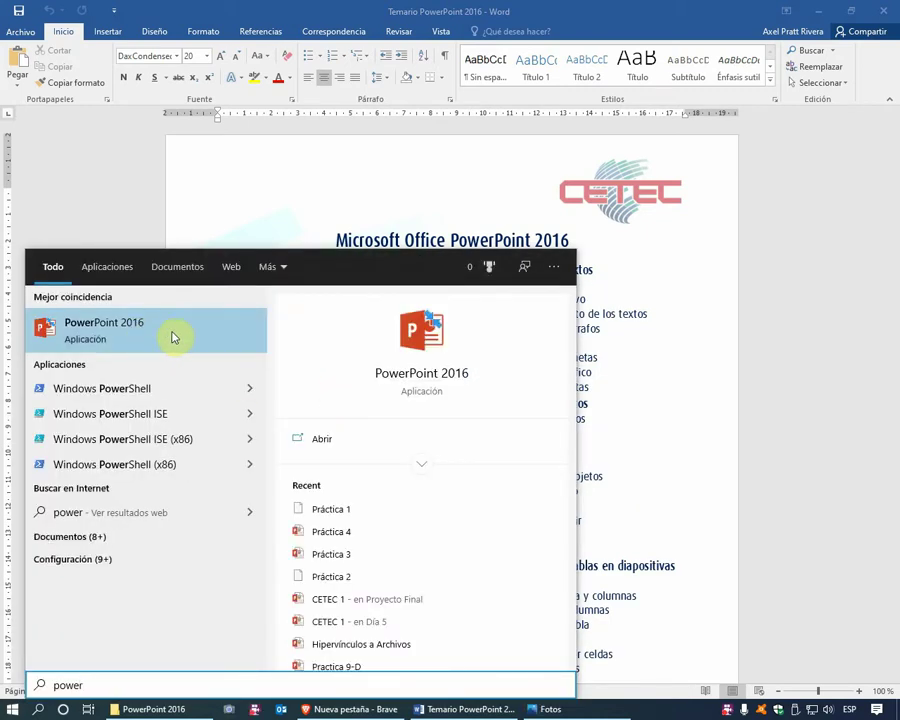
pyautogui.click(326, 441)
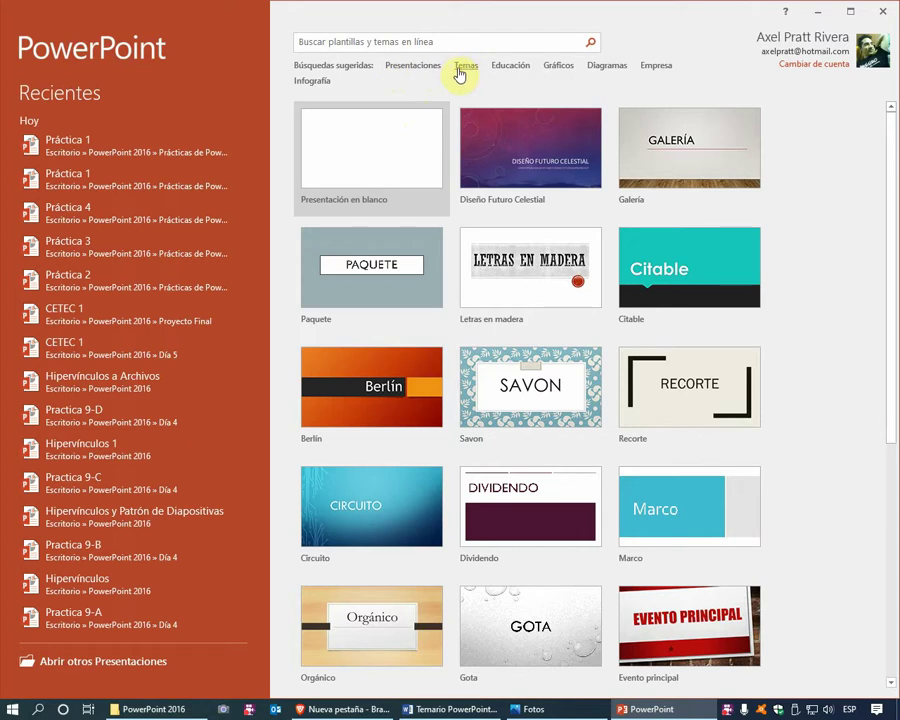
# - Create a new presentation from the online 'Presentación de vacaciones divertidas' template
pyautogui.click(422, 75)
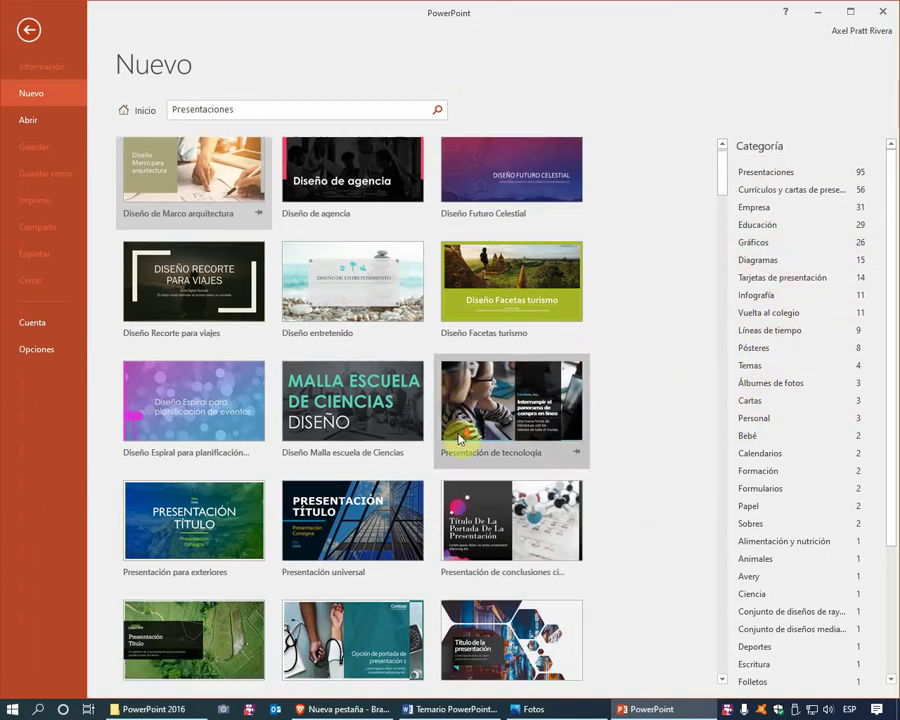
pyautogui.scroll(-1, 459, 438)
pyautogui.scroll(-1, 459, 438)
pyautogui.scroll(-1, 459, 438)
pyautogui.scroll(-1, 459, 438)
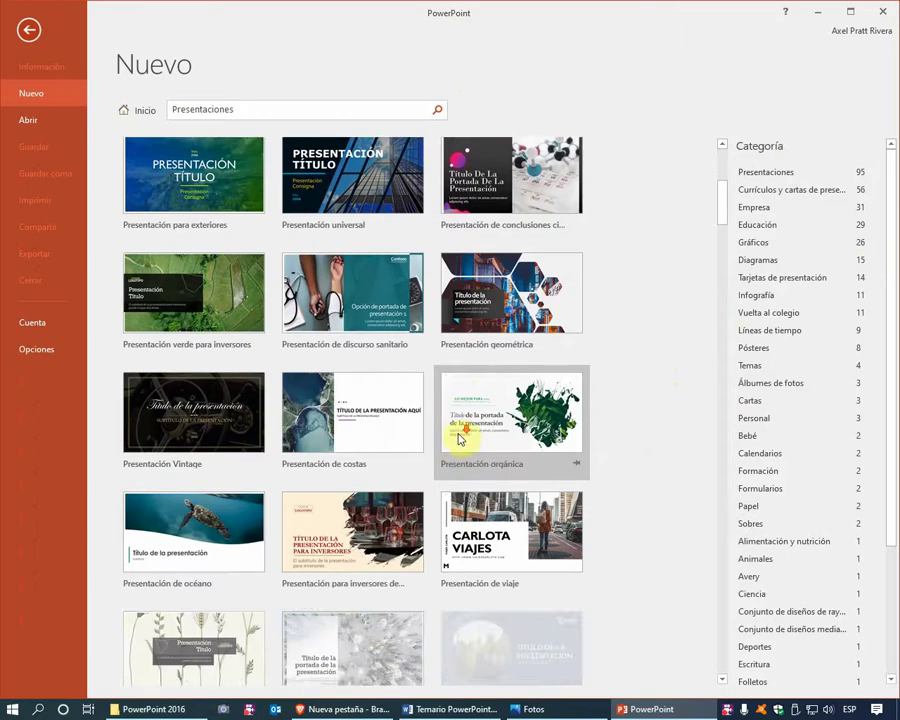
pyautogui.scroll(-1, 459, 438)
pyautogui.scroll(-1, 459, 438)
pyautogui.scroll(-1, 459, 438)
pyautogui.scroll(-1, 459, 438)
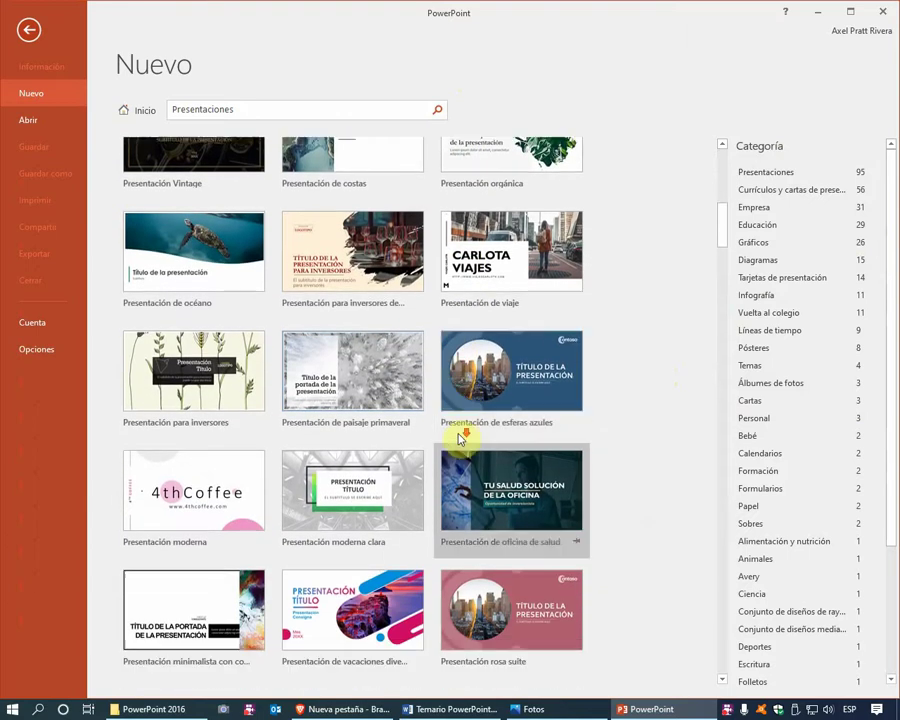
pyautogui.scroll(-1, 459, 438)
pyautogui.scroll(-1, 345, 455)
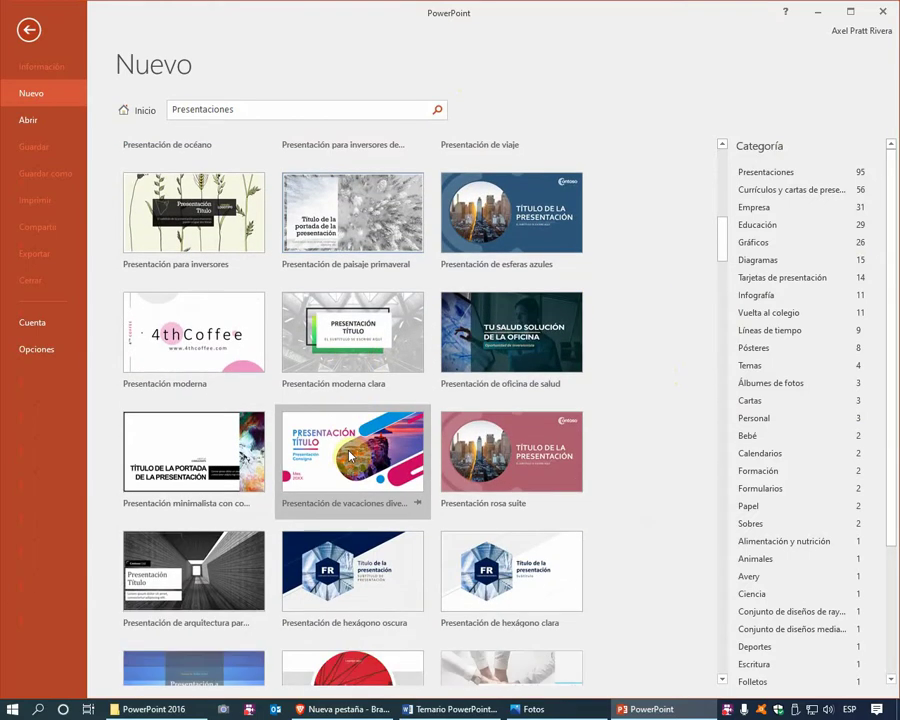
pyautogui.click(345, 455)
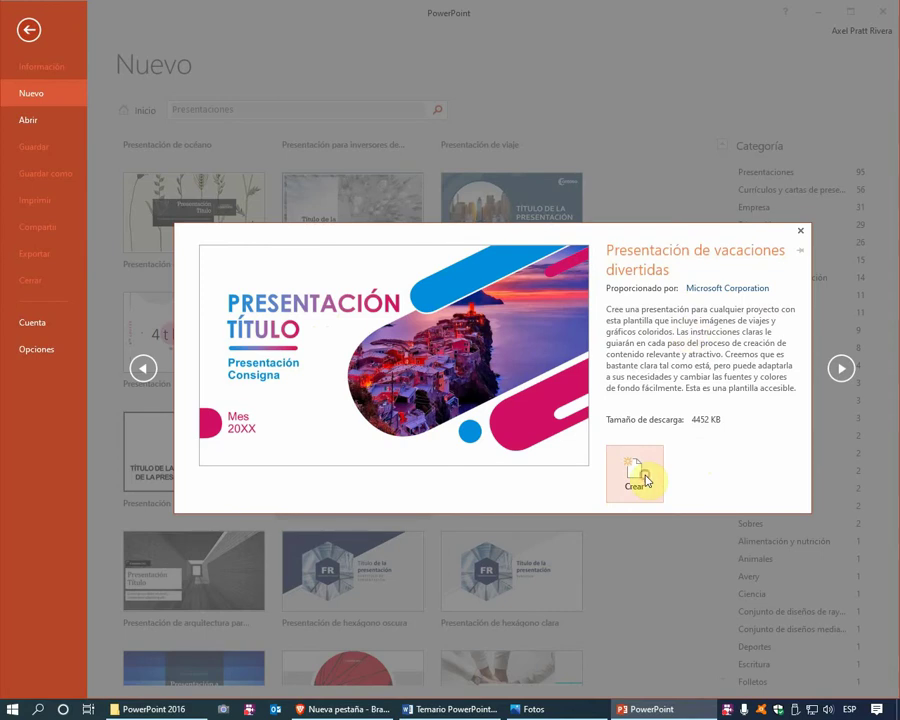
pyautogui.click(646, 481)
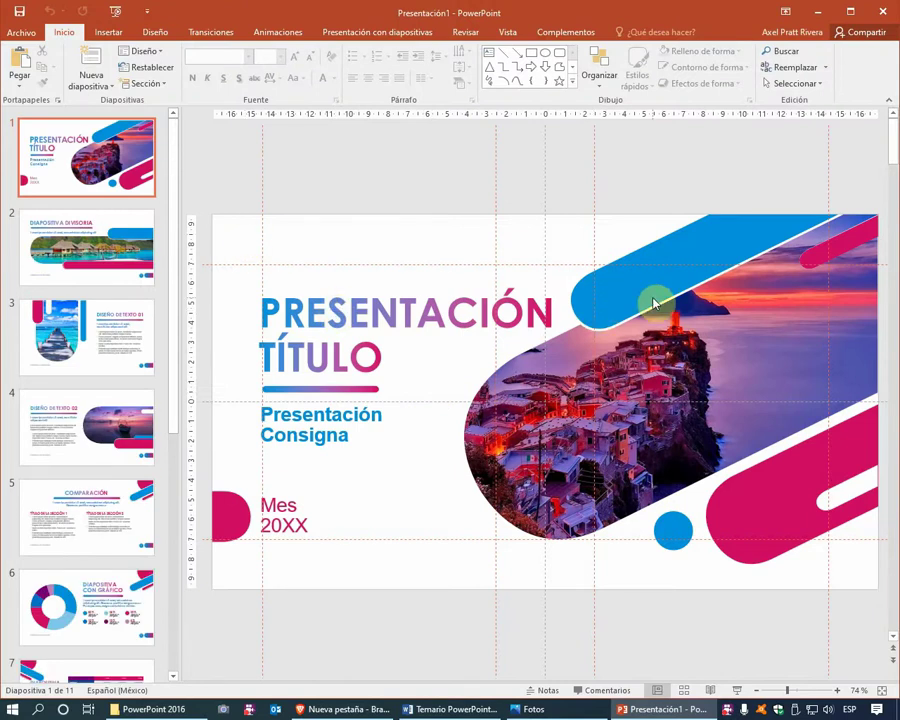
# - View slide 2 of the new presentation, then return to the title slide
pyautogui.click(128, 254)
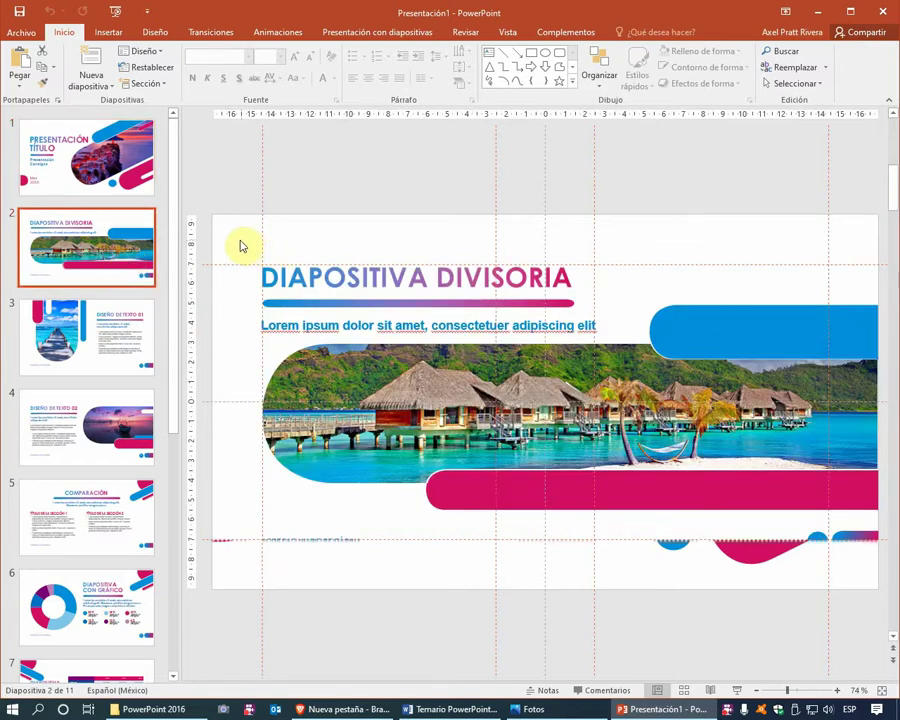
pyautogui.click(103, 160)
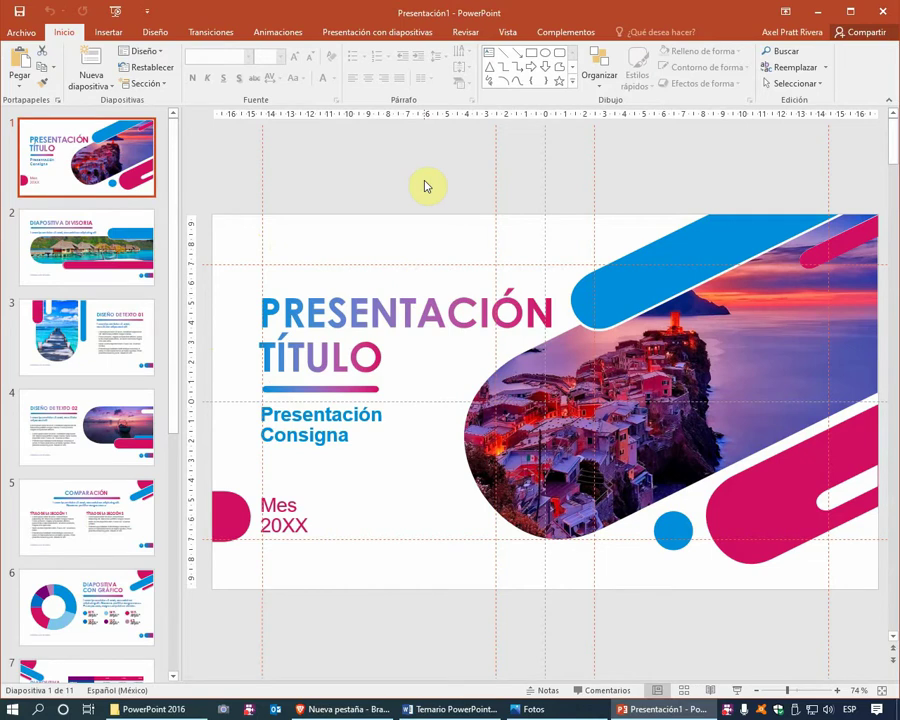
pyautogui.press('super+r')
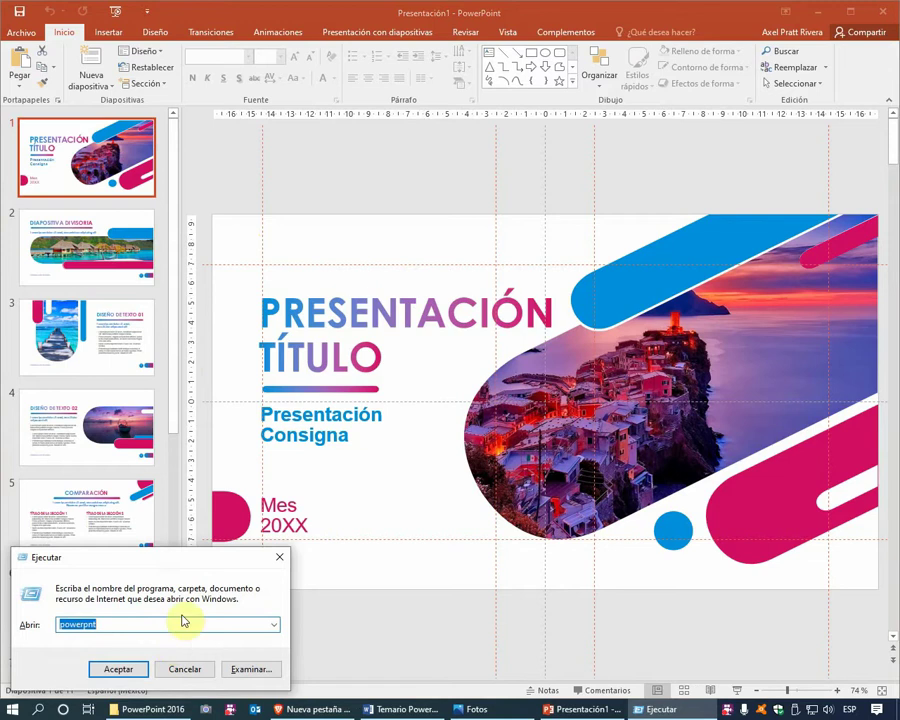
pyautogui.moveTo(158, 563)
pyautogui.mouseDown()
pyautogui.moveTo(497, 277)
pyautogui.moveTo(405, 201)
pyautogui.mouseUp()
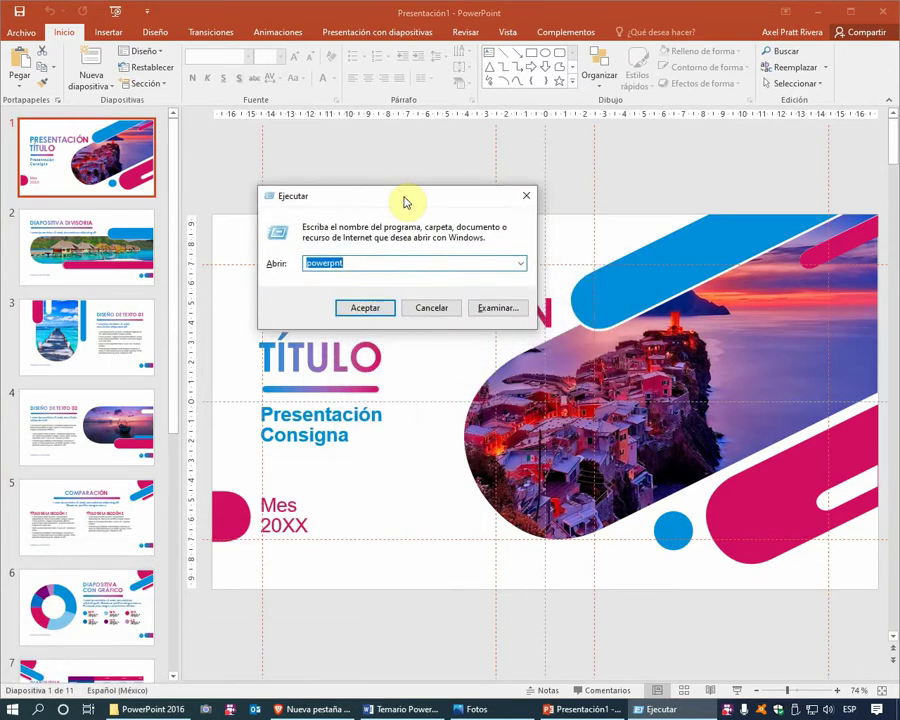
pyautogui.press('BackSpace')
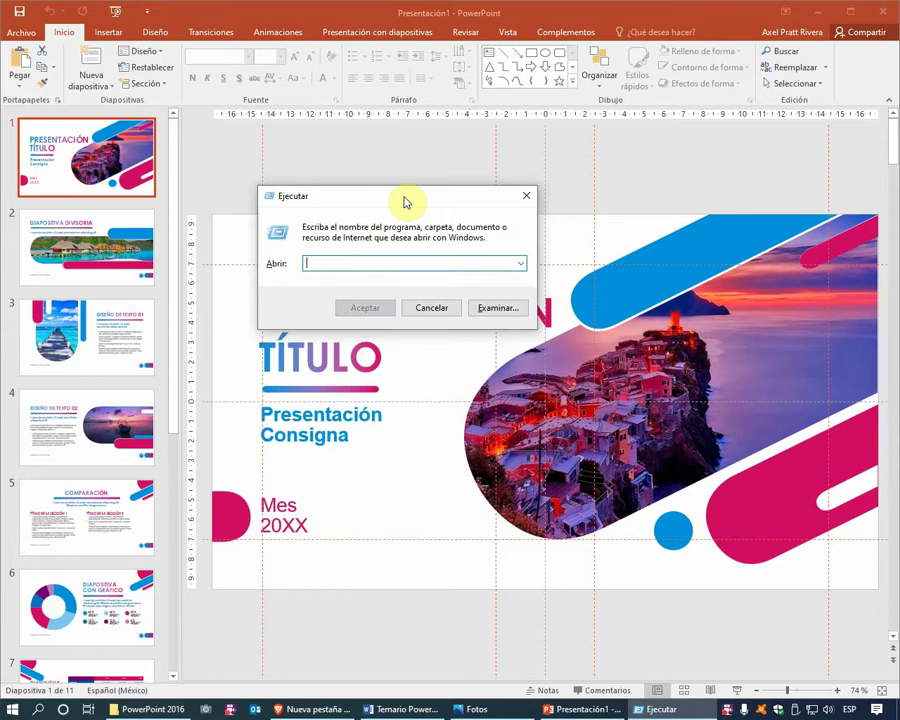
pyautogui.write('powerpn')
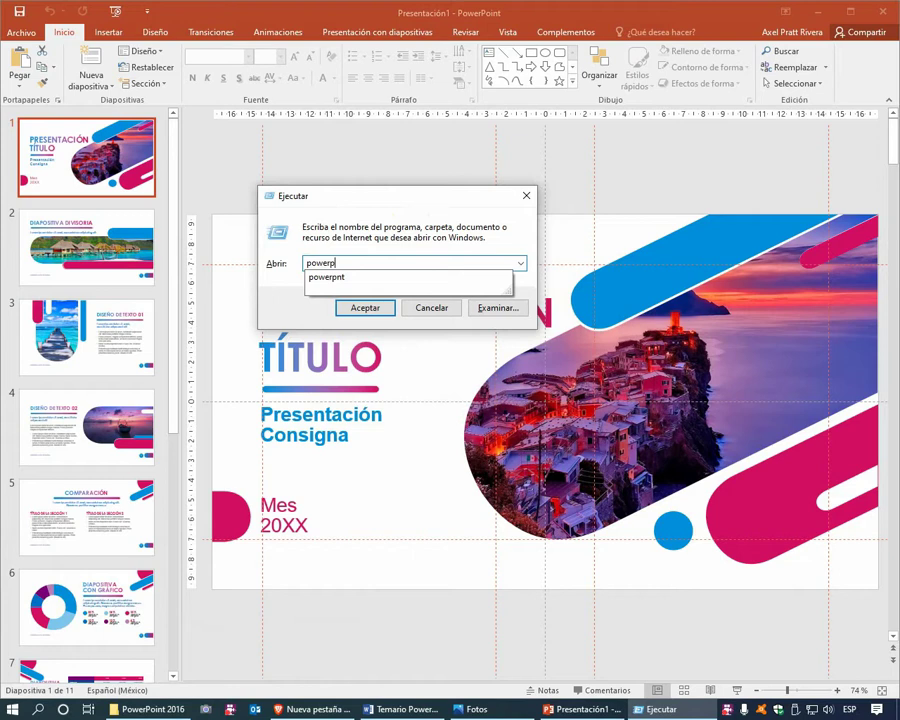
pyautogui.write('t')
pyautogui.click(406, 203)
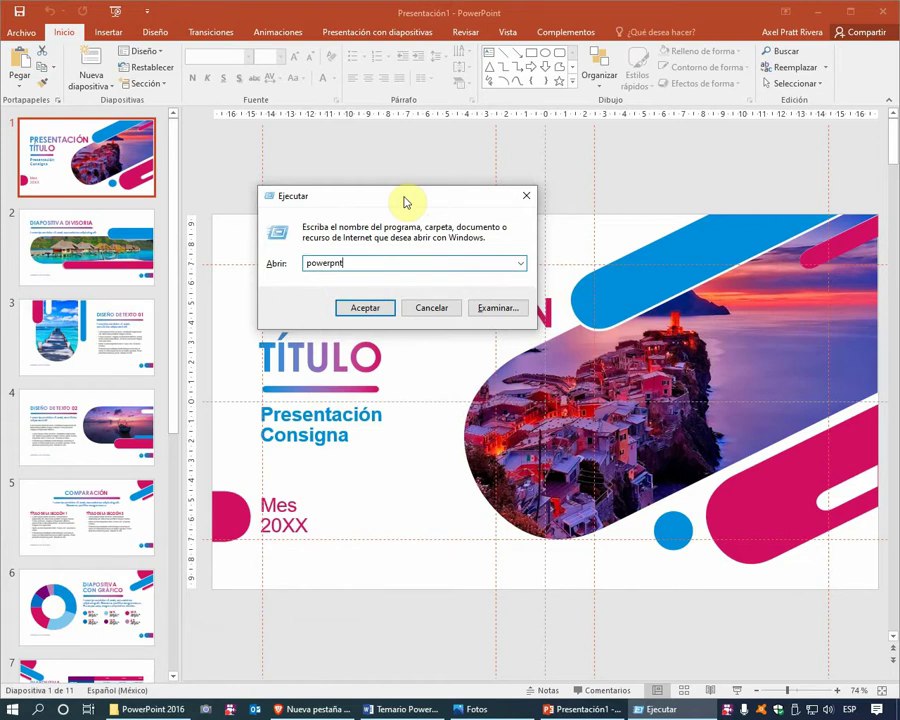
pyautogui.moveTo(385, 198); pyautogui.dragTo(408, 180)
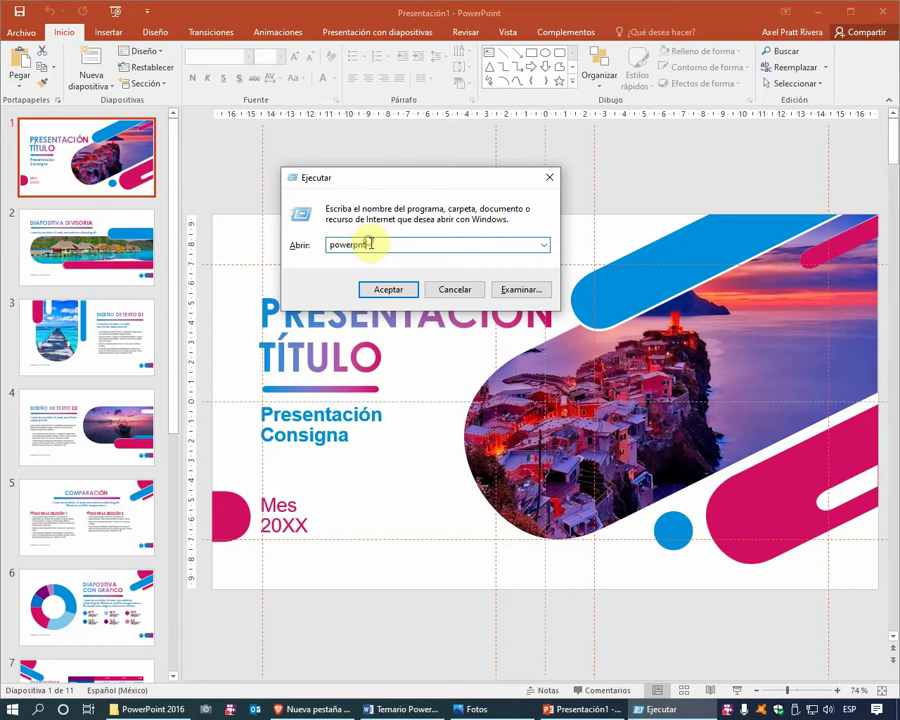
pyautogui.click(396, 289)
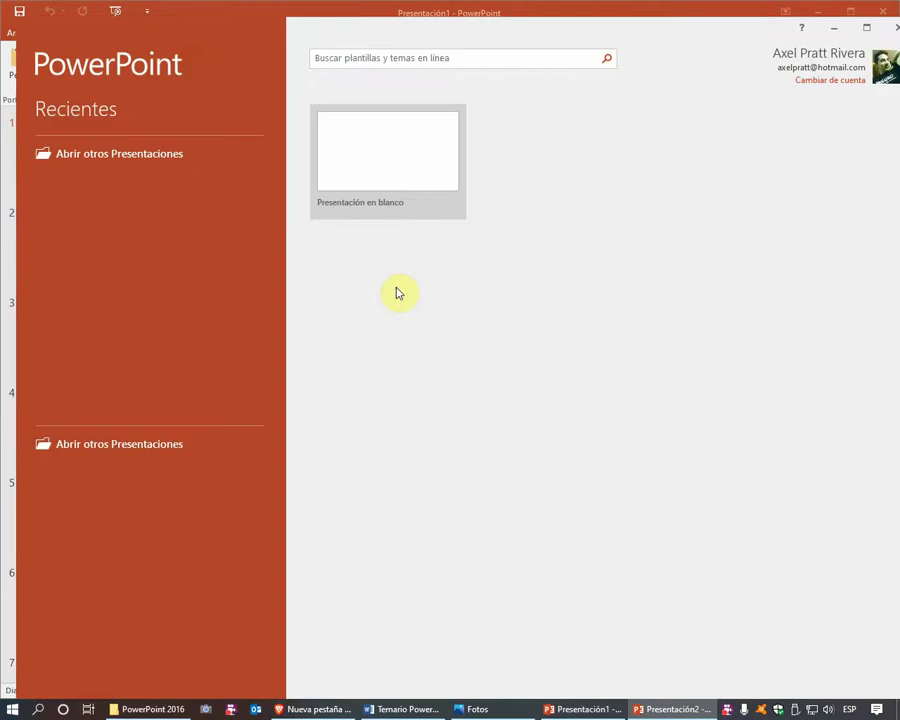
pyautogui.click(866, 28)
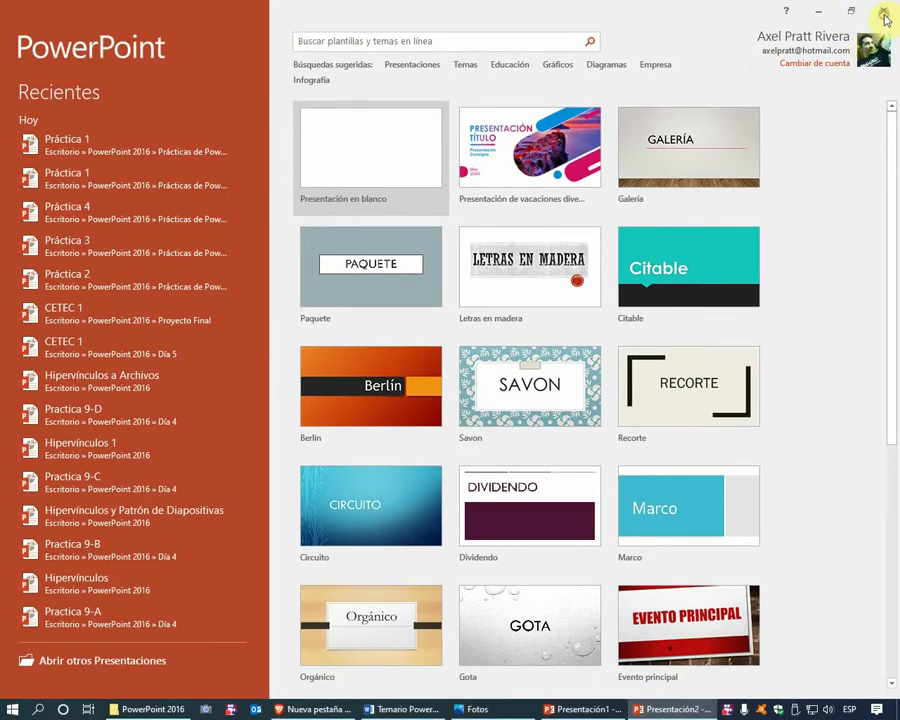
pyautogui.click(883, 10)
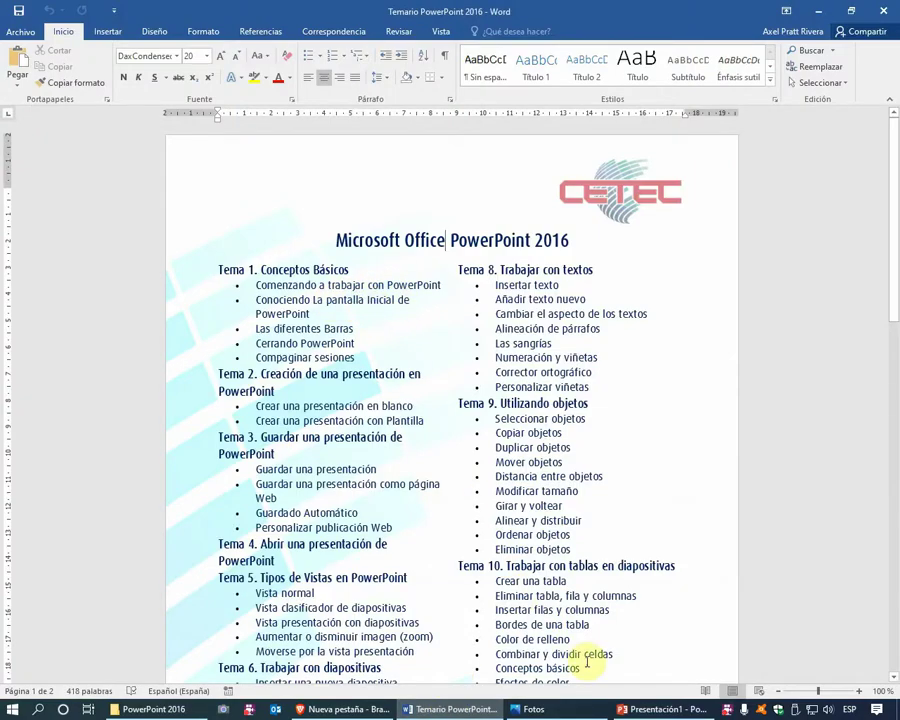
# - Display 'PowerPoint 2016 Ventana Inicial.jpg' in Fotos
pyautogui.click(645, 709)
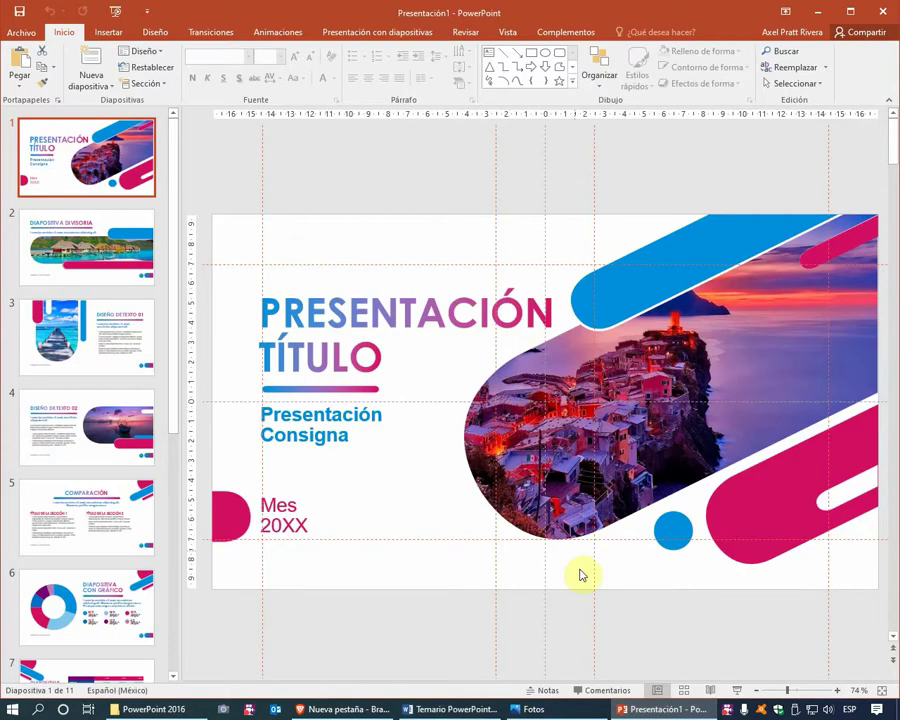
pyautogui.click(533, 709)
pyautogui.scroll(-2, 490, 388)
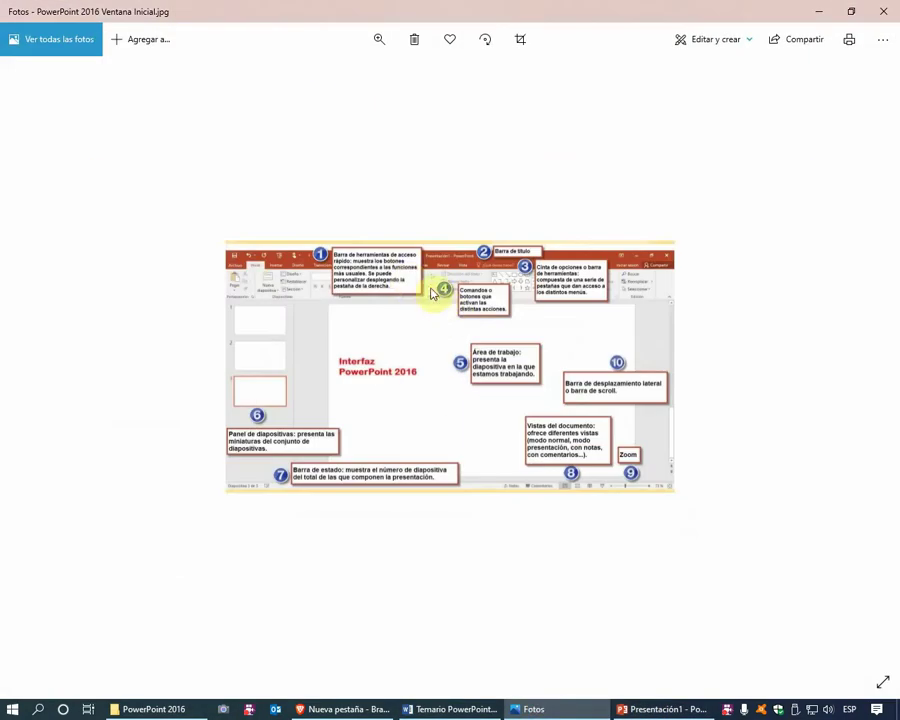
# - Zoom into the interface diagram in Fotos, then return to Presentación1
pyautogui.click(379, 39)
pyautogui.moveTo(313, 84); pyautogui.dragTo(324, 84)
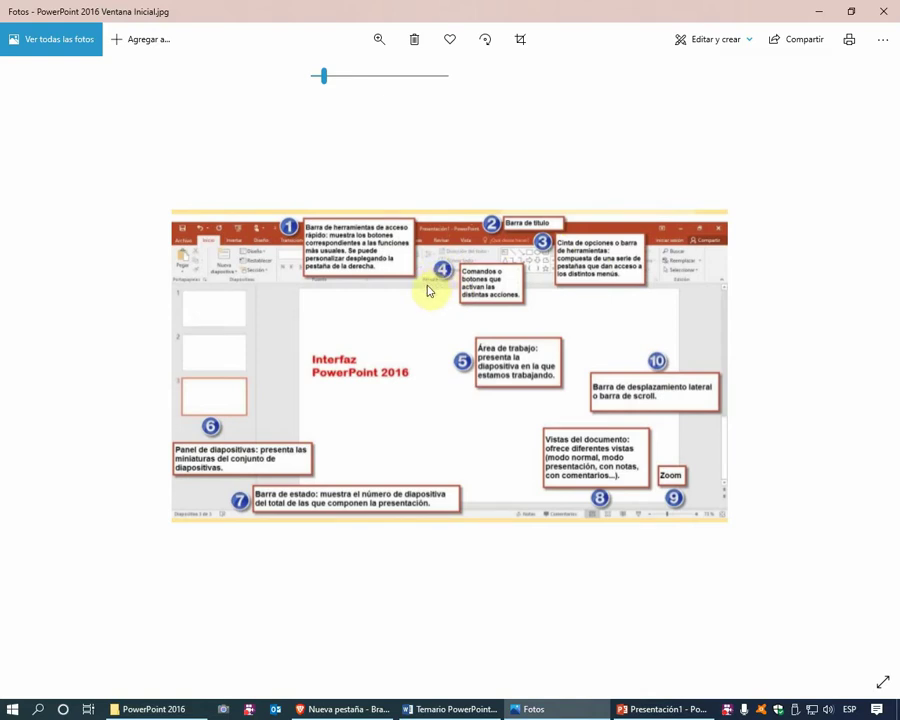
pyautogui.click(625, 709)
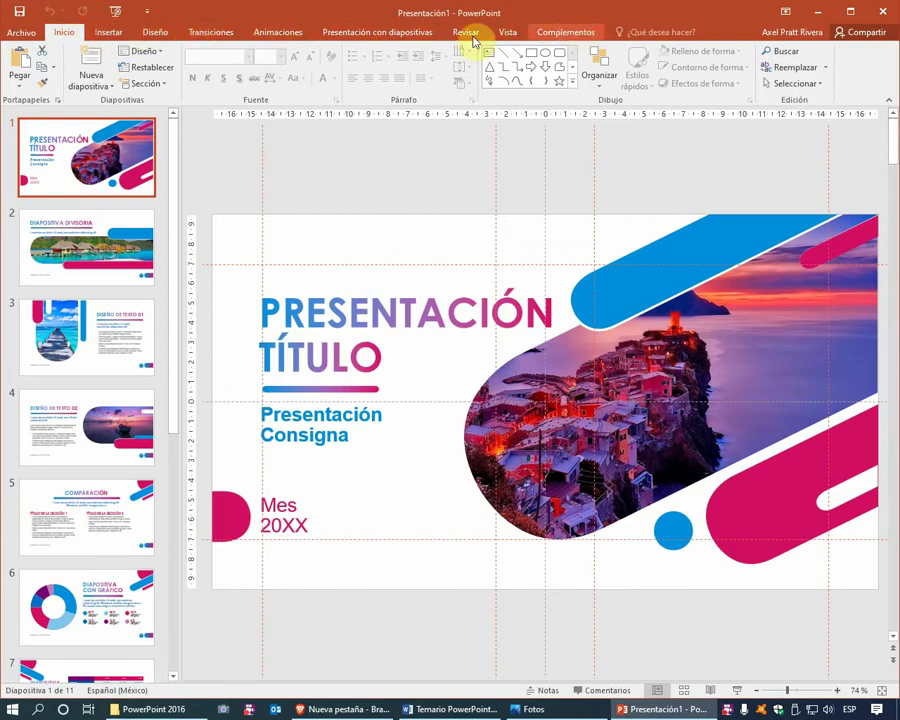
# - Show the Insertar ribbon, then bring the interface diagram in Fotos forward
pyautogui.click(108, 33)
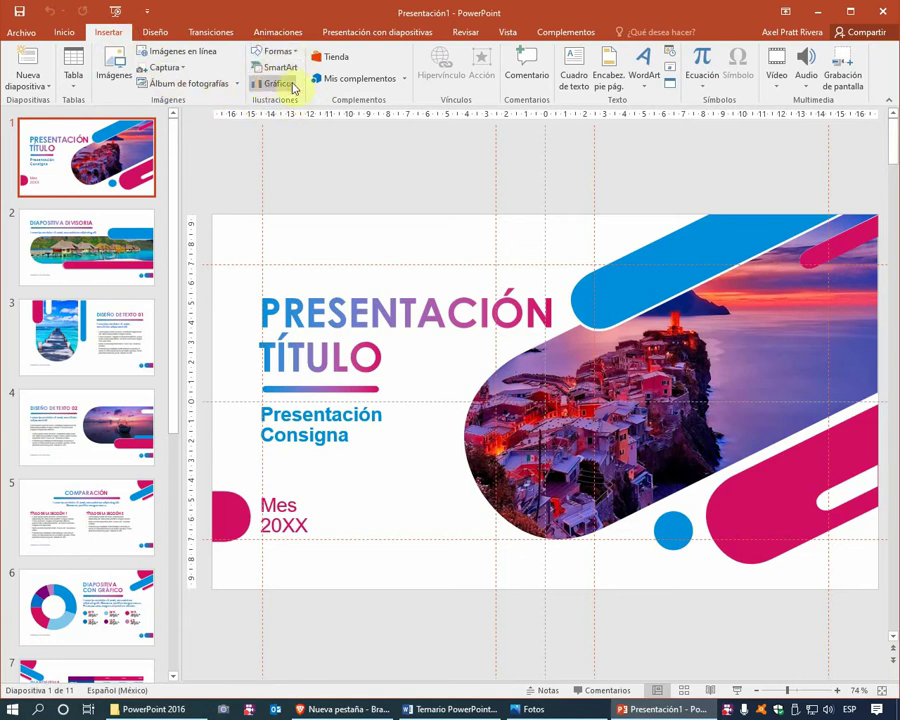
pyautogui.click(568, 706)
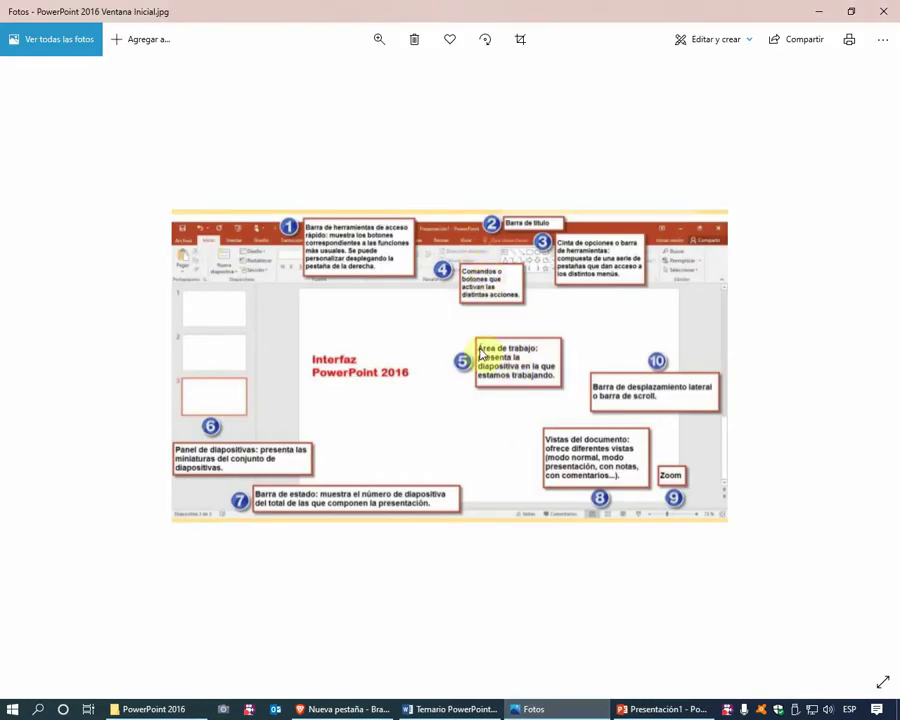
# - Compare the Fotos diagram by briefly minimizing PowerPoint, then restore Presentación1
pyautogui.click(643, 711)
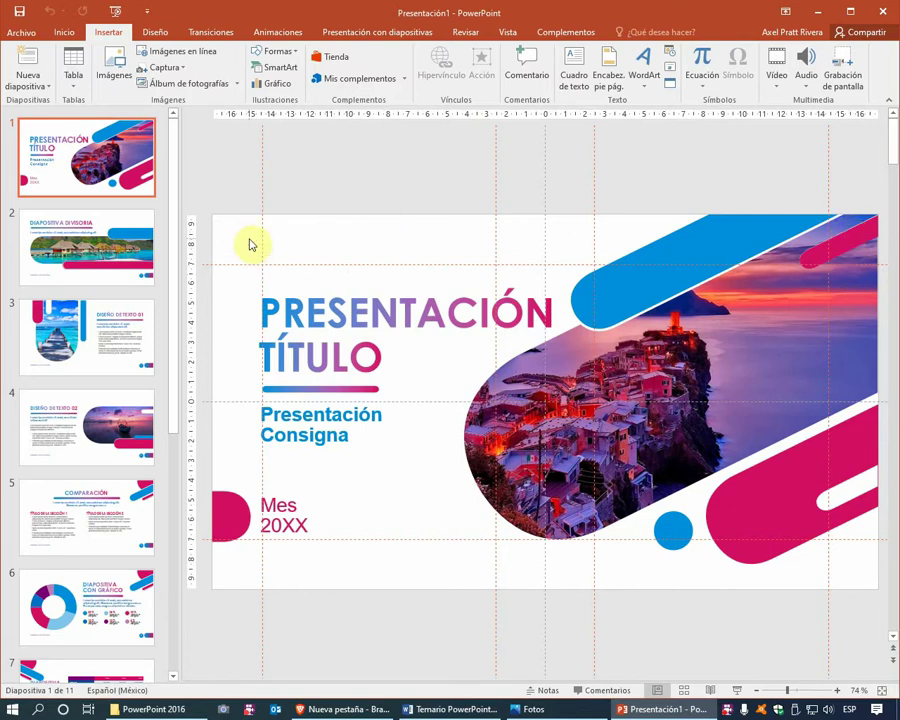
pyautogui.click(645, 707)
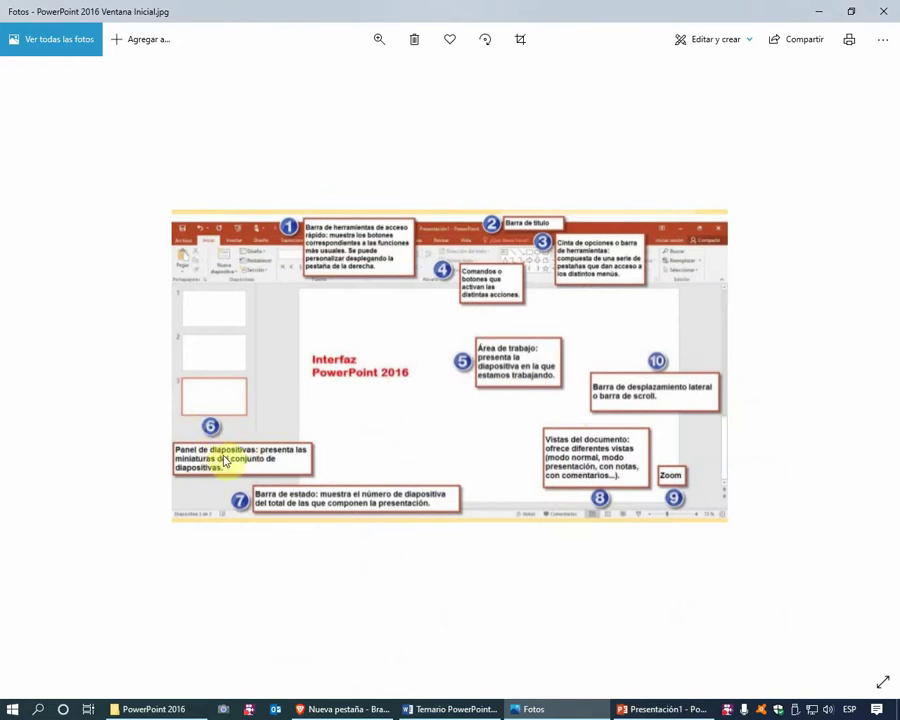
pyautogui.click(627, 708)
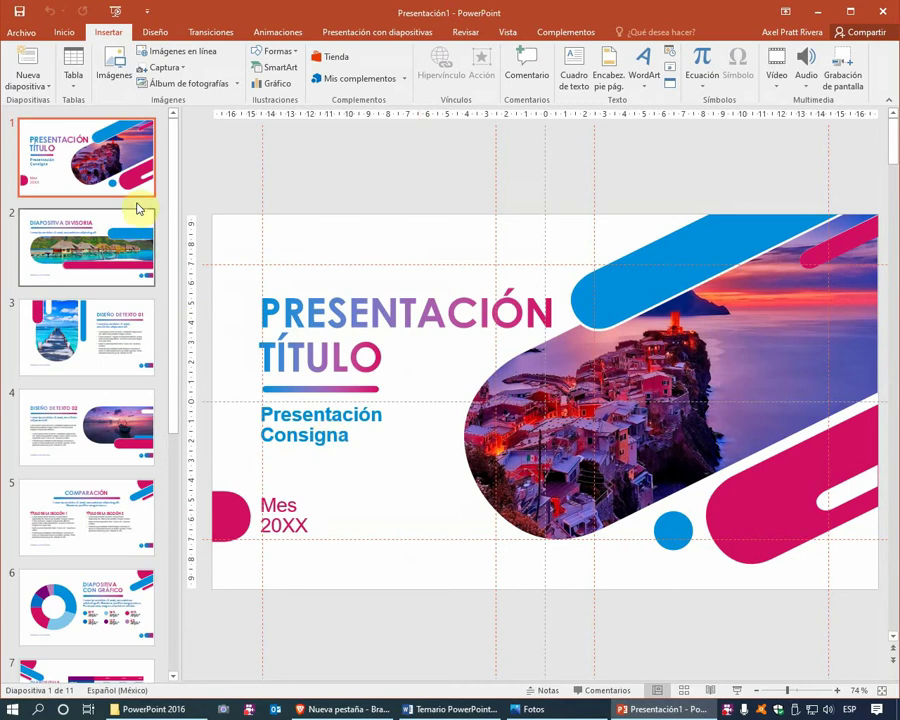
# - Browse the slide thumbnails and open slide 3, 'Diseño de texto 01'
pyautogui.scroll(-3, 77, 279)
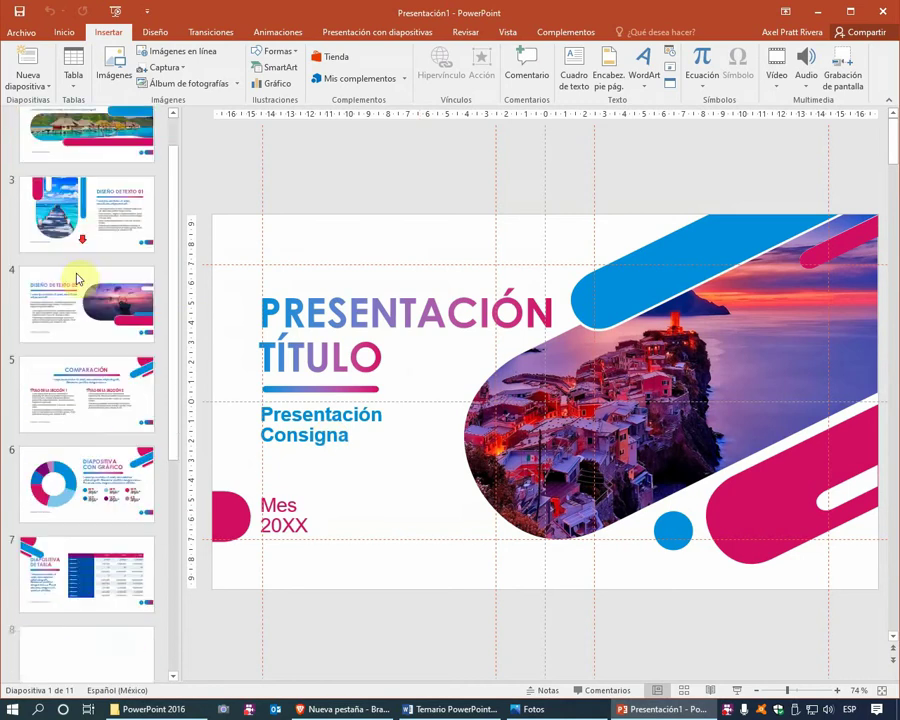
pyautogui.scroll(-4, 77, 279)
pyautogui.scroll(-4, 74, 294)
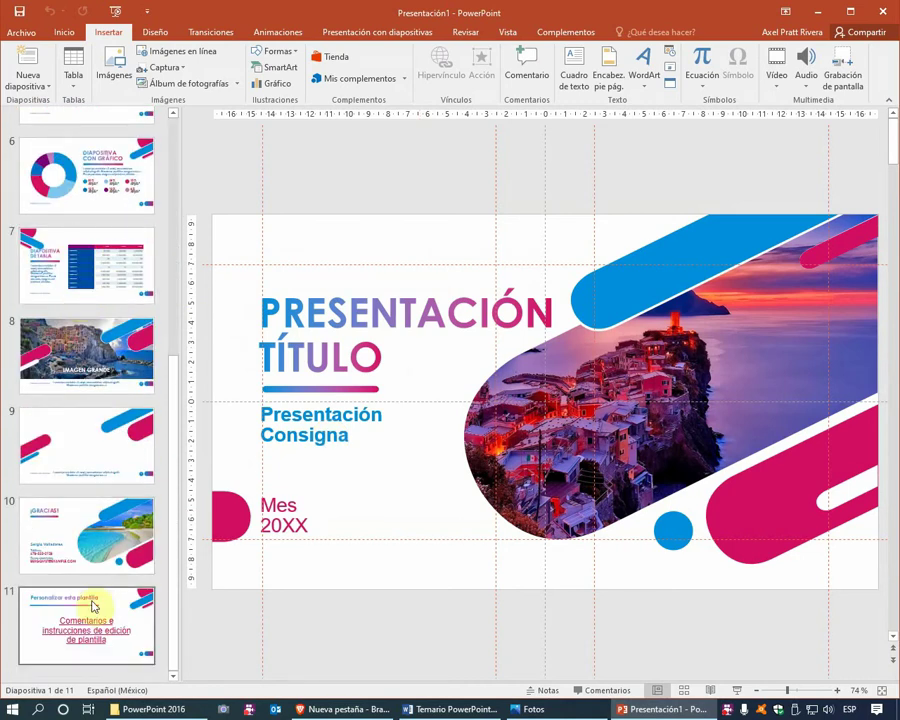
pyautogui.scroll(4, 90, 606)
pyautogui.scroll(6, 90, 606)
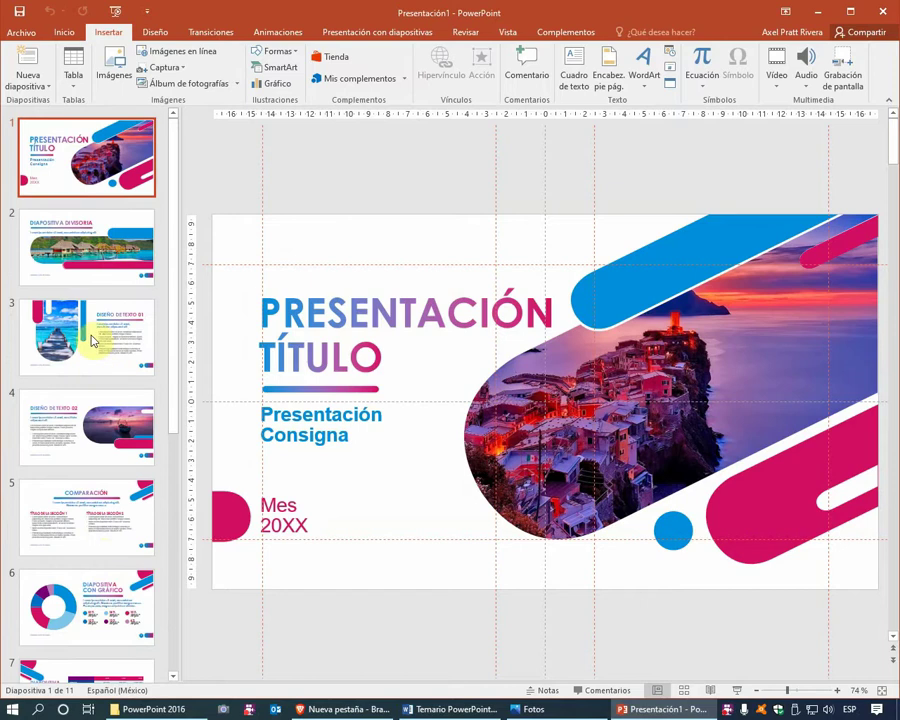
pyautogui.click(65, 240)
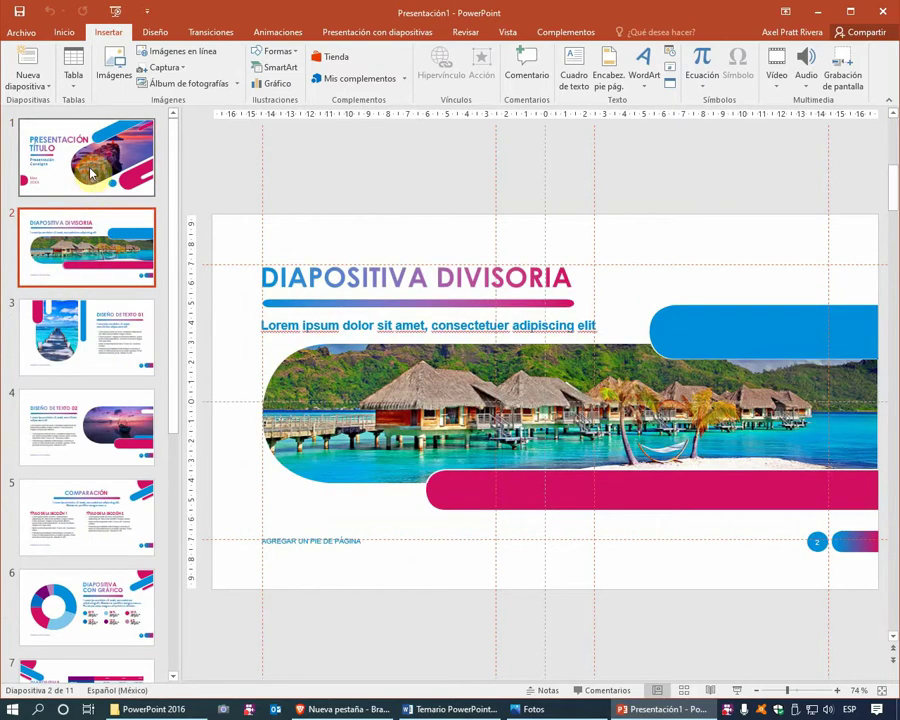
pyautogui.click(91, 172)
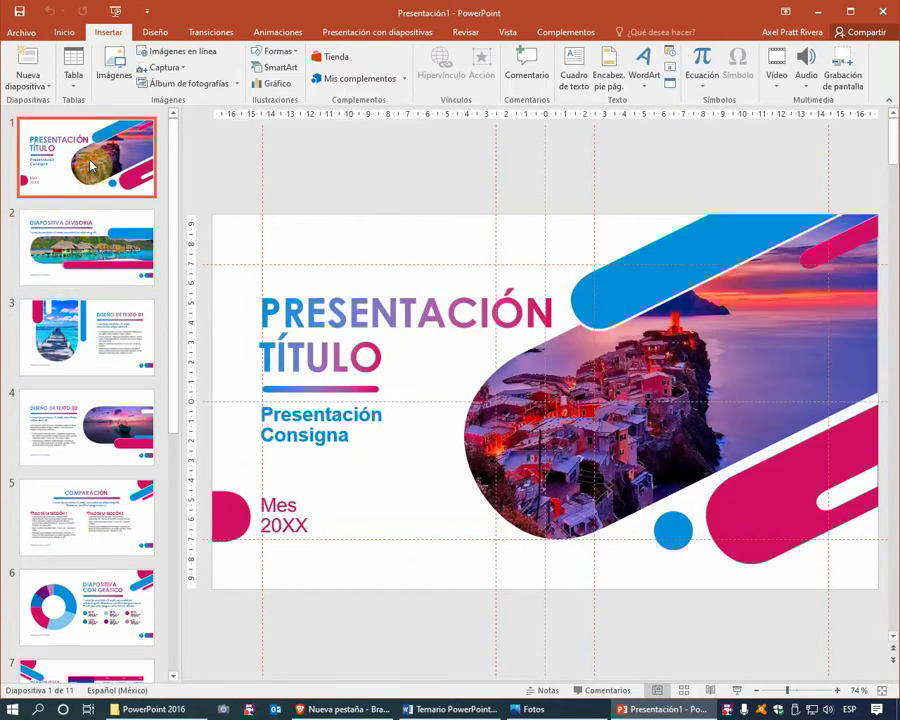
pyautogui.press('Down')
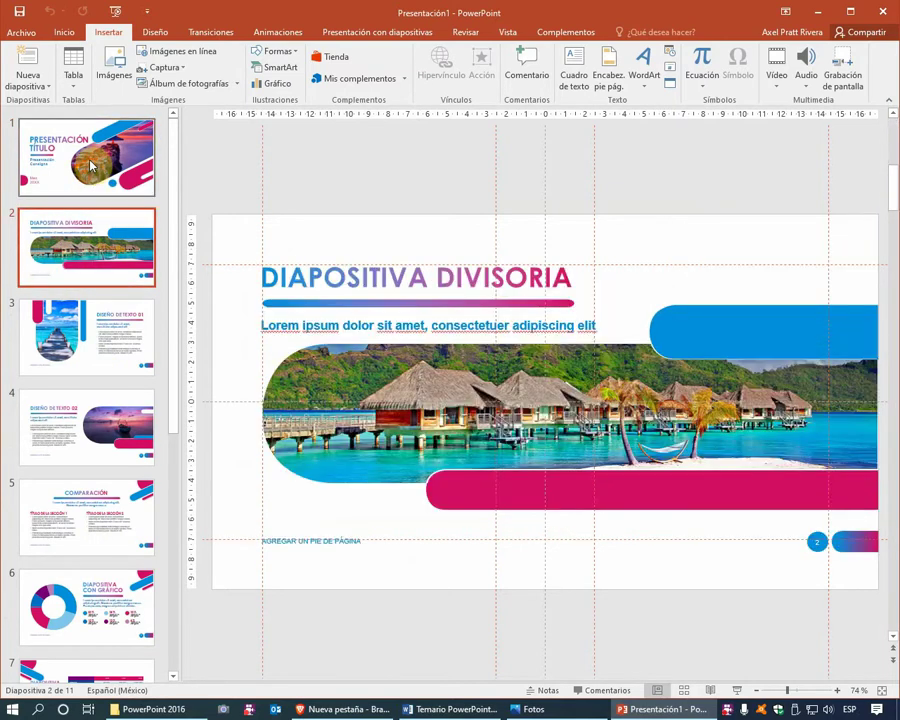
pyautogui.press('Down')
pyautogui.press('Down')
pyautogui.press('Down')
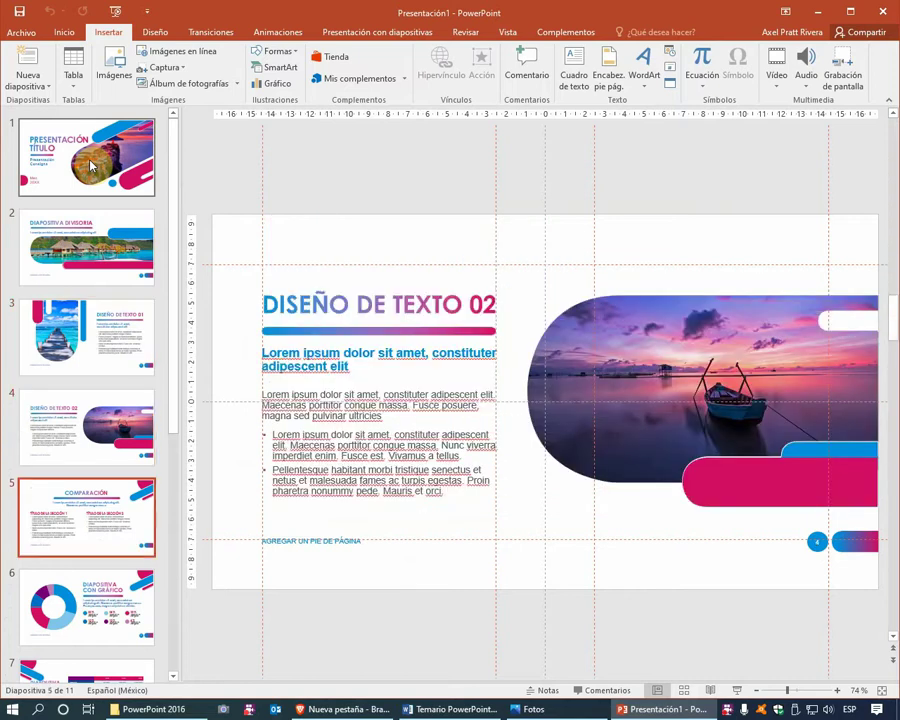
pyautogui.press('Up')
pyautogui.press('Up')
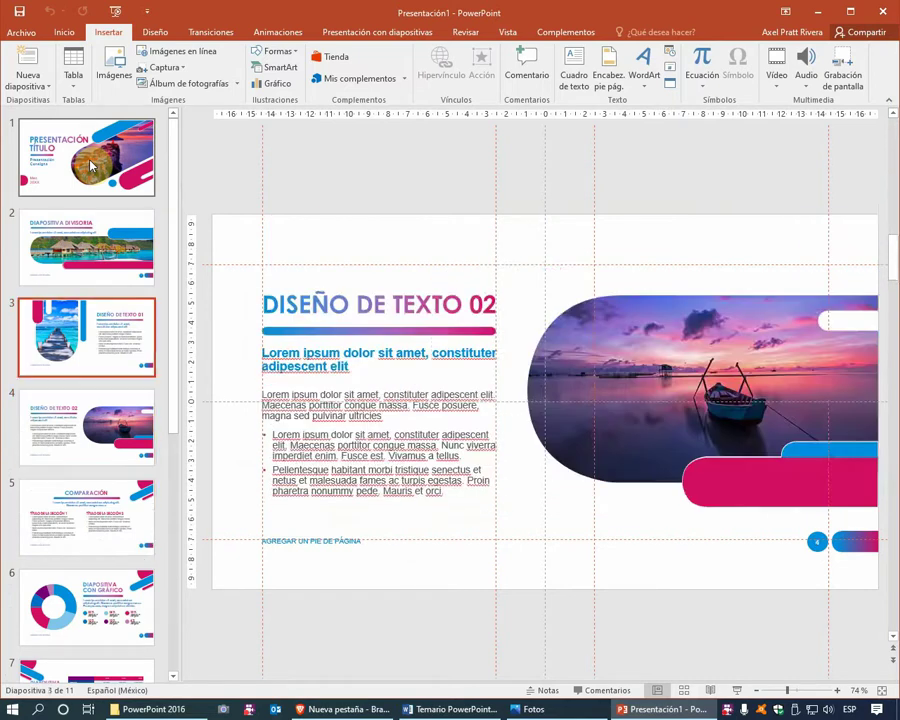
pyautogui.press('Up')
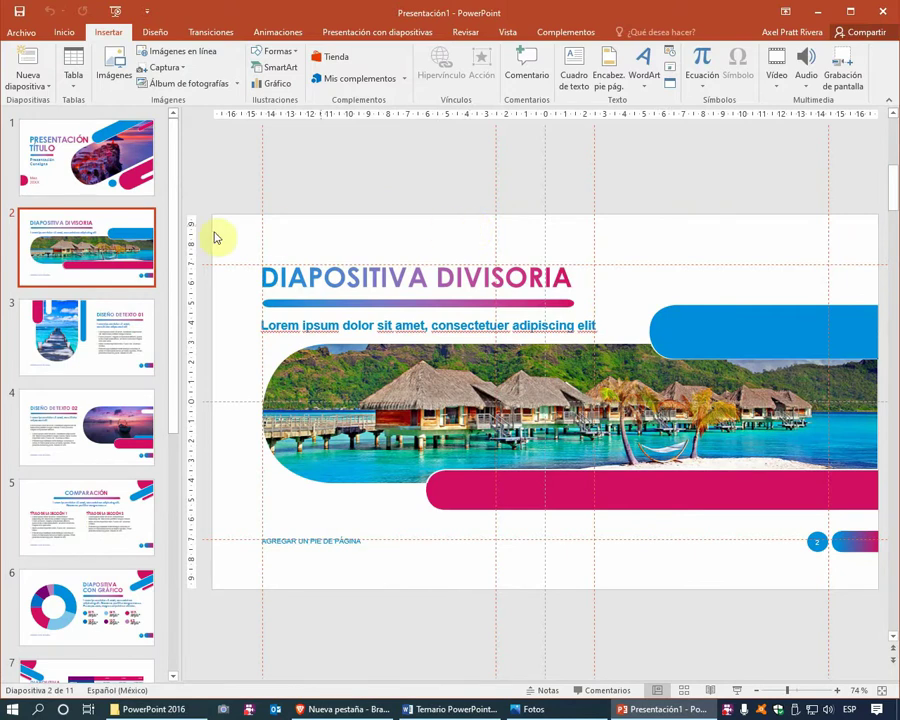
pyautogui.click(112, 320)
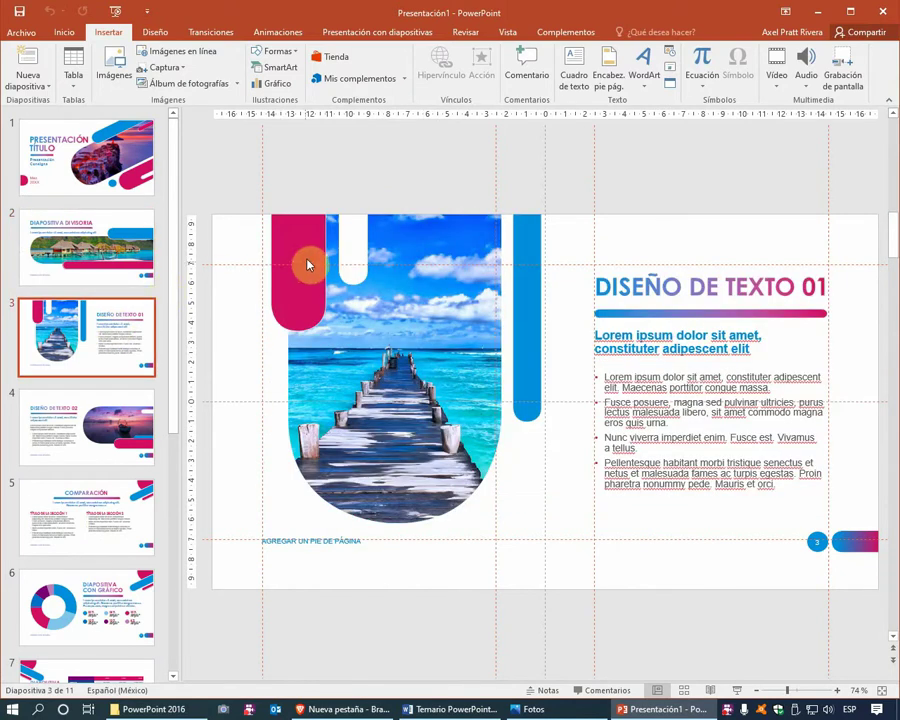
# - Select slide 3's title and subtitle boxes, then deselect them
pyautogui.click(636, 287)
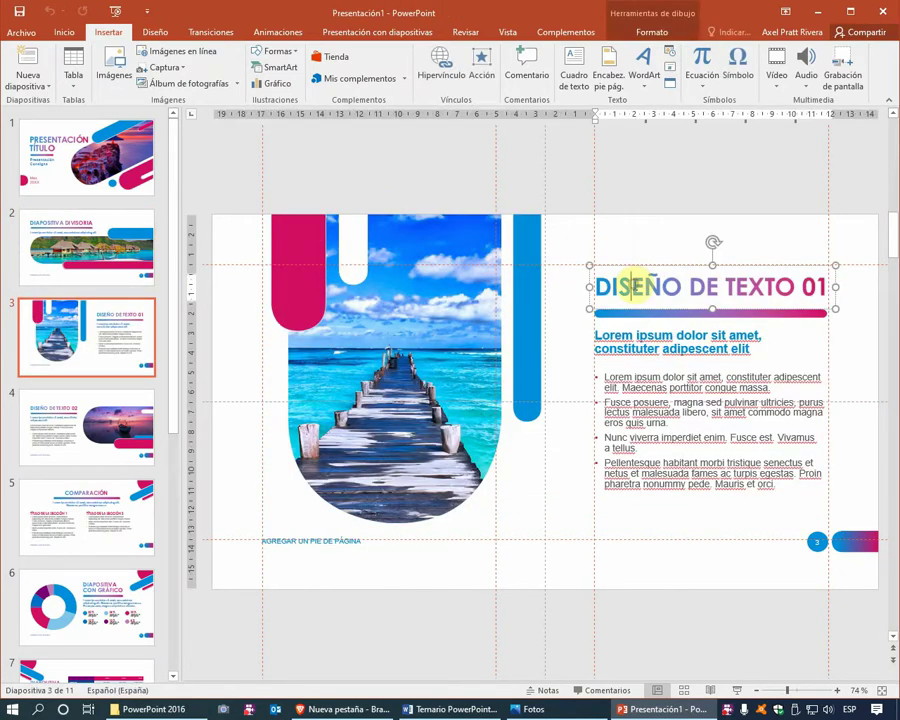
pyautogui.click(636, 336)
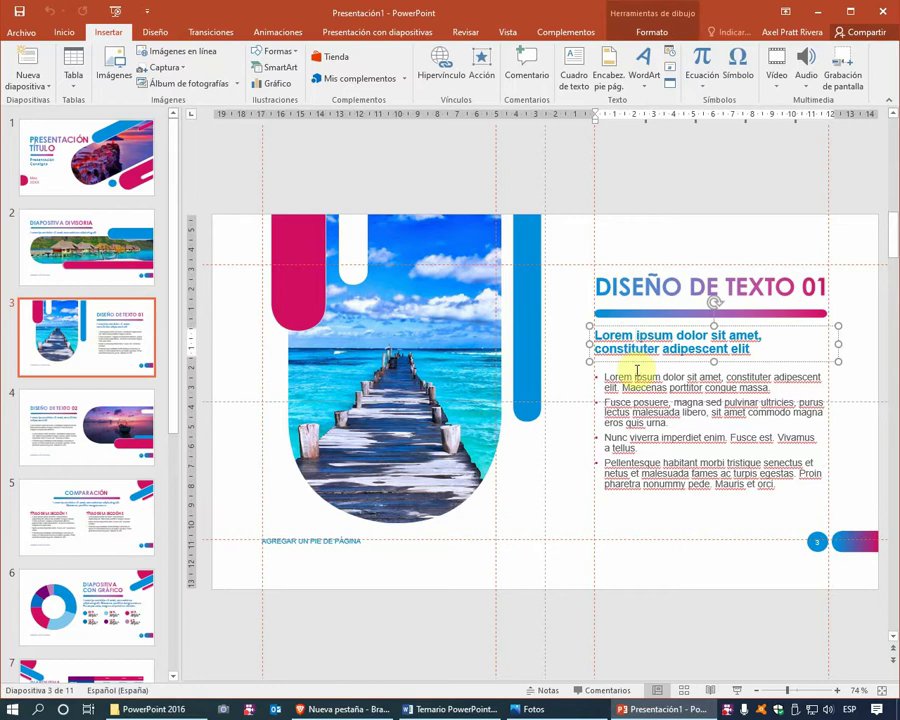
pyautogui.click(636, 364)
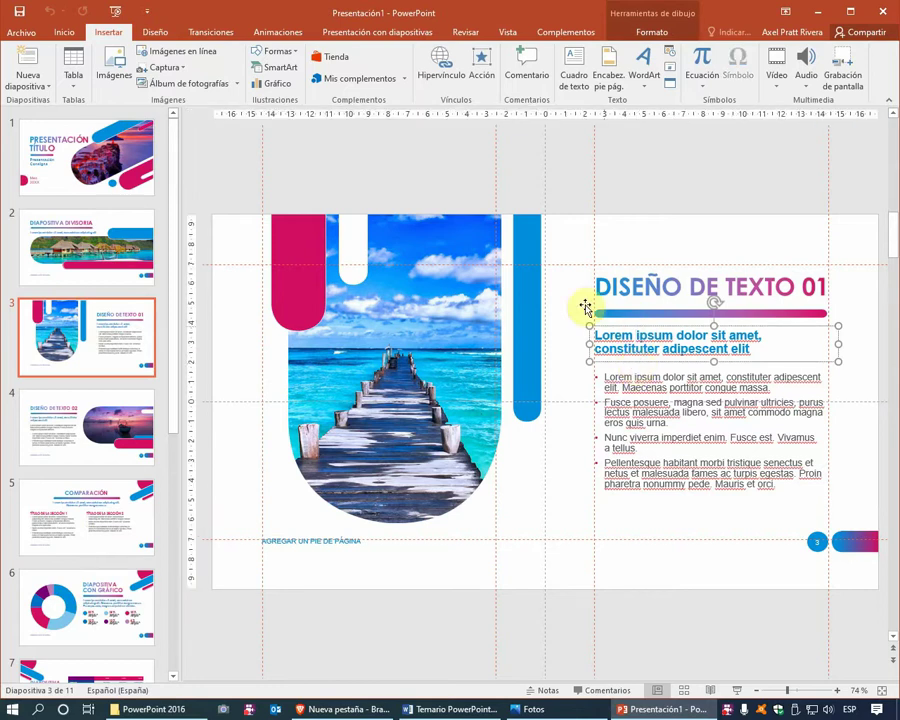
pyautogui.click(589, 249)
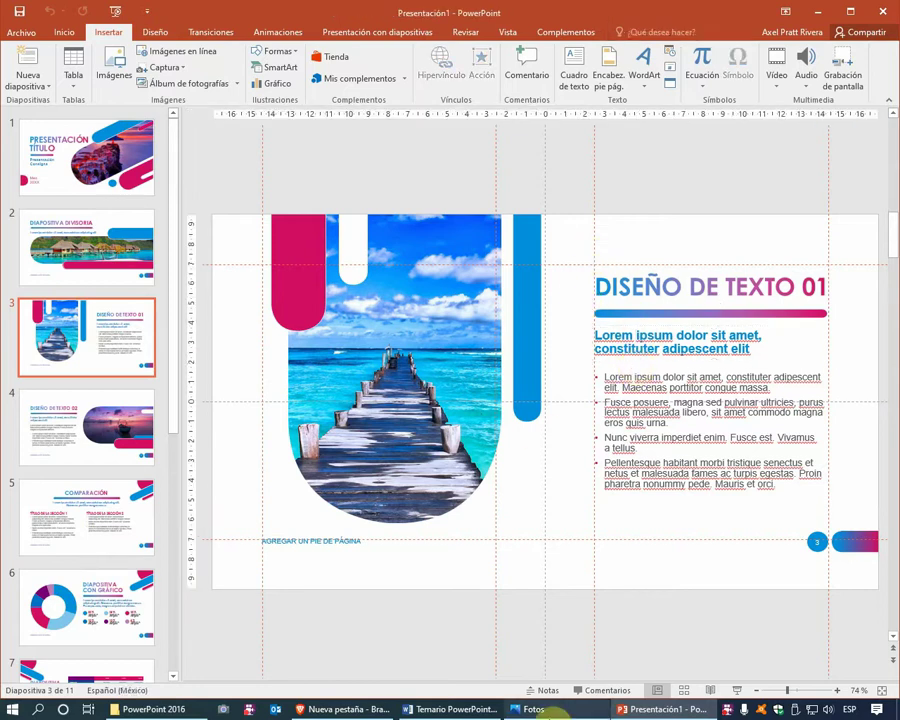
pyautogui.click(548, 712)
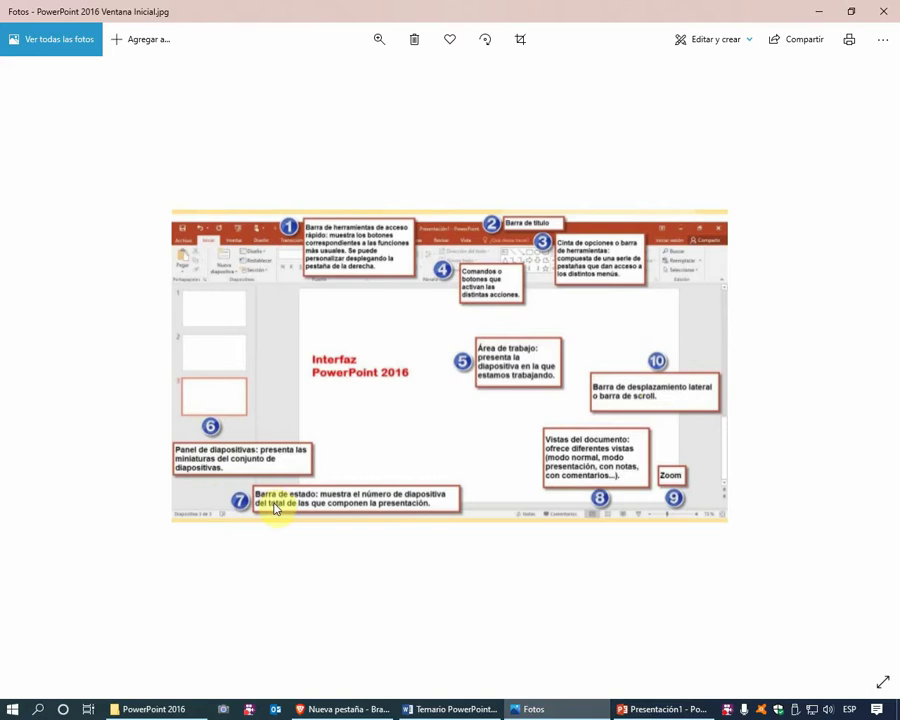
pyautogui.click(640, 709)
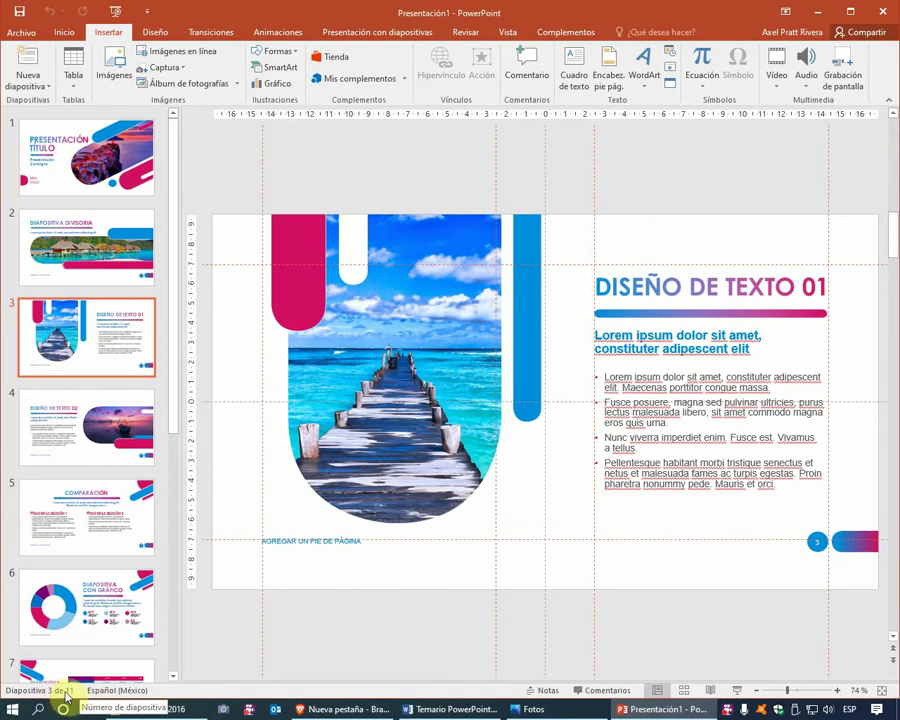
# - Inspect slide 3's title, subtitle and pier photo, then switch to Slide Sorter view
pyautogui.click(692, 287)
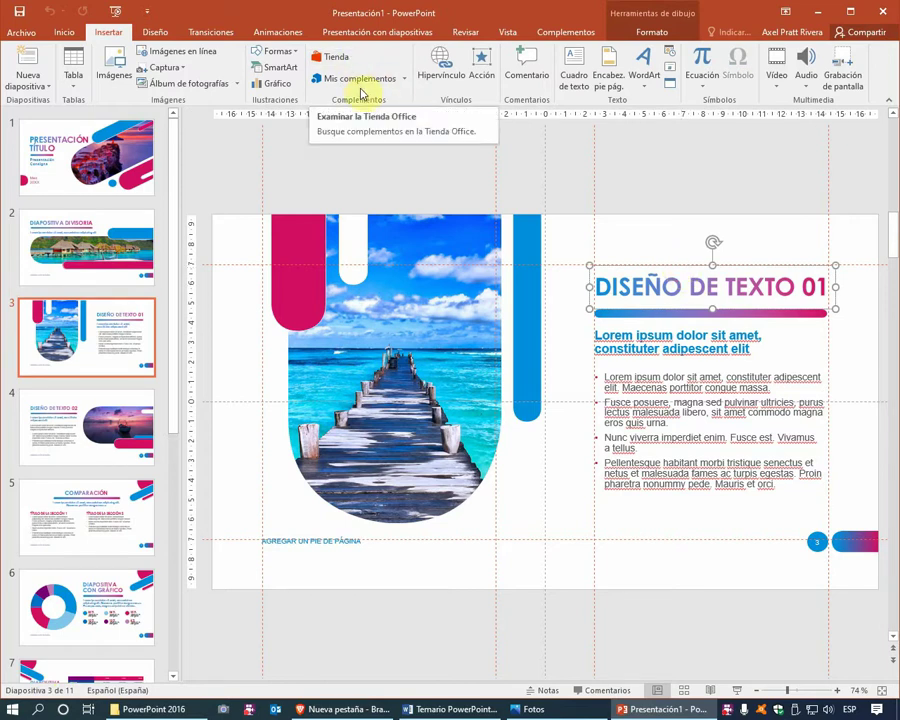
pyautogui.click(621, 340)
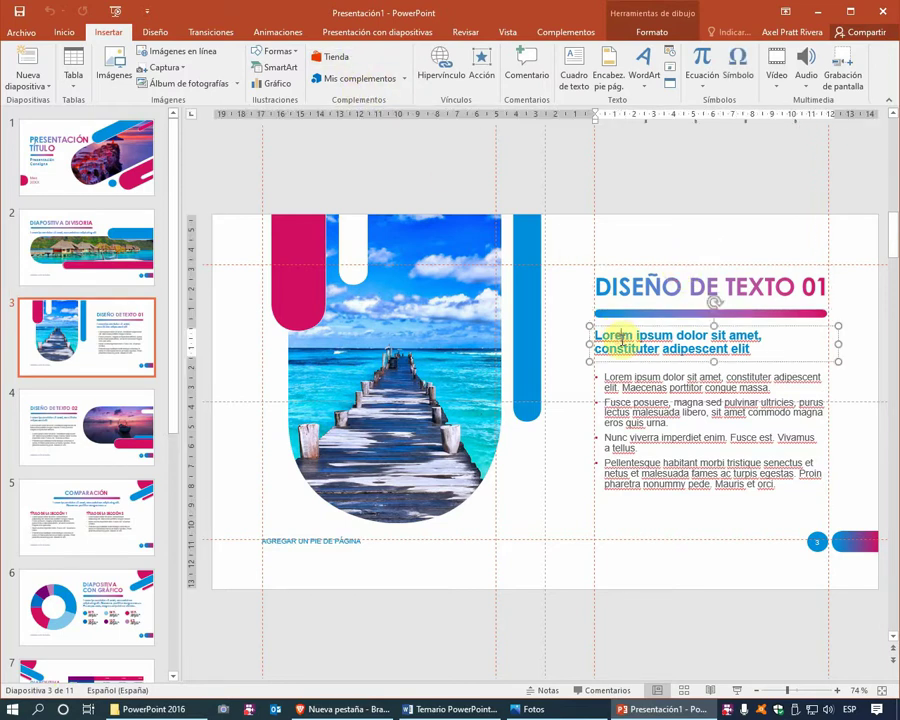
pyautogui.click(434, 352)
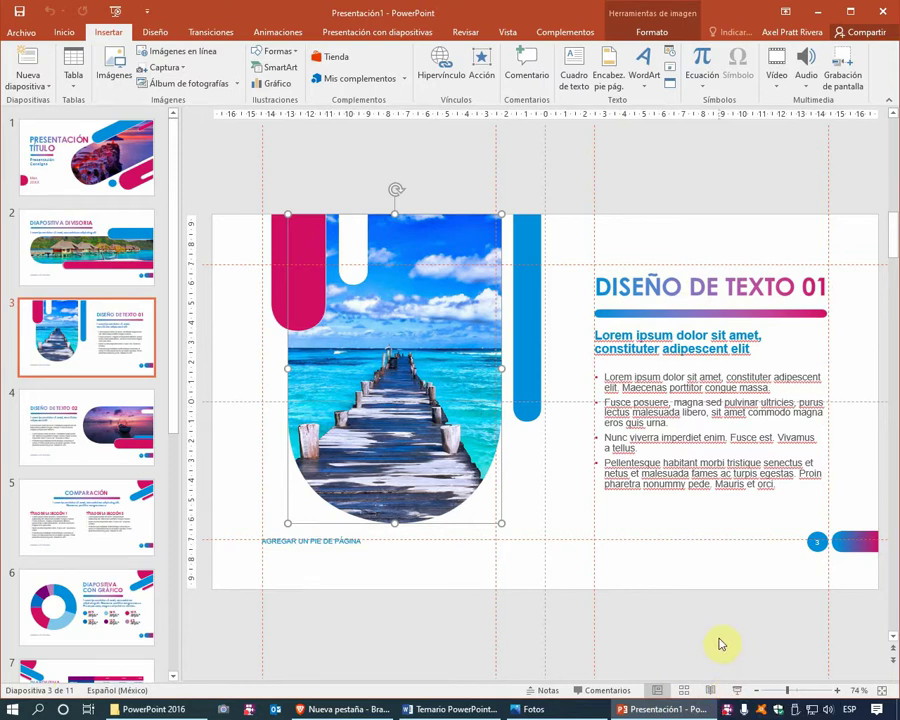
pyautogui.click(227, 190)
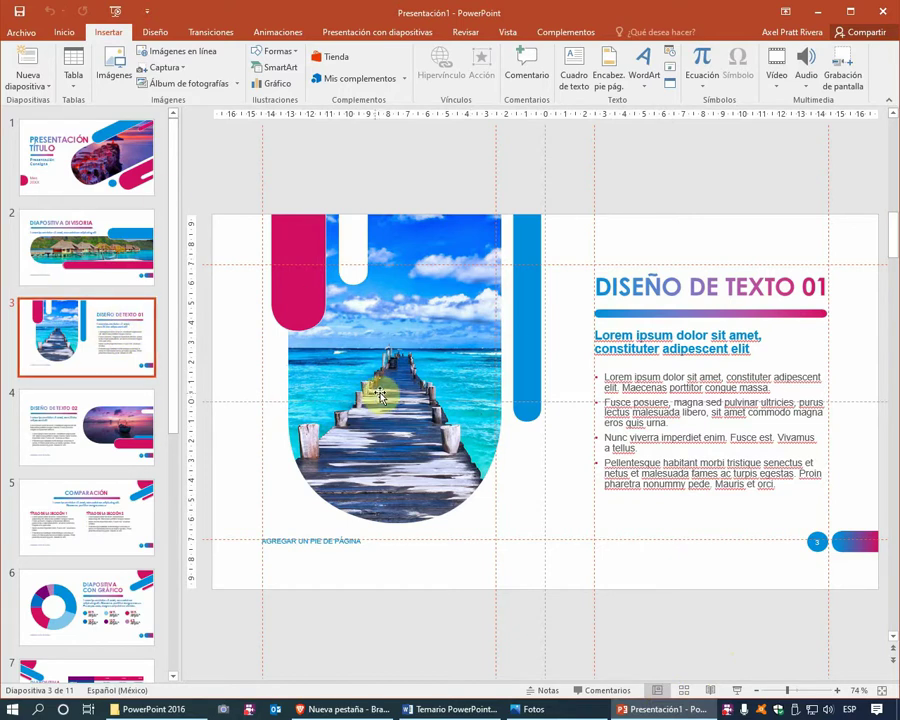
pyautogui.click(683, 690)
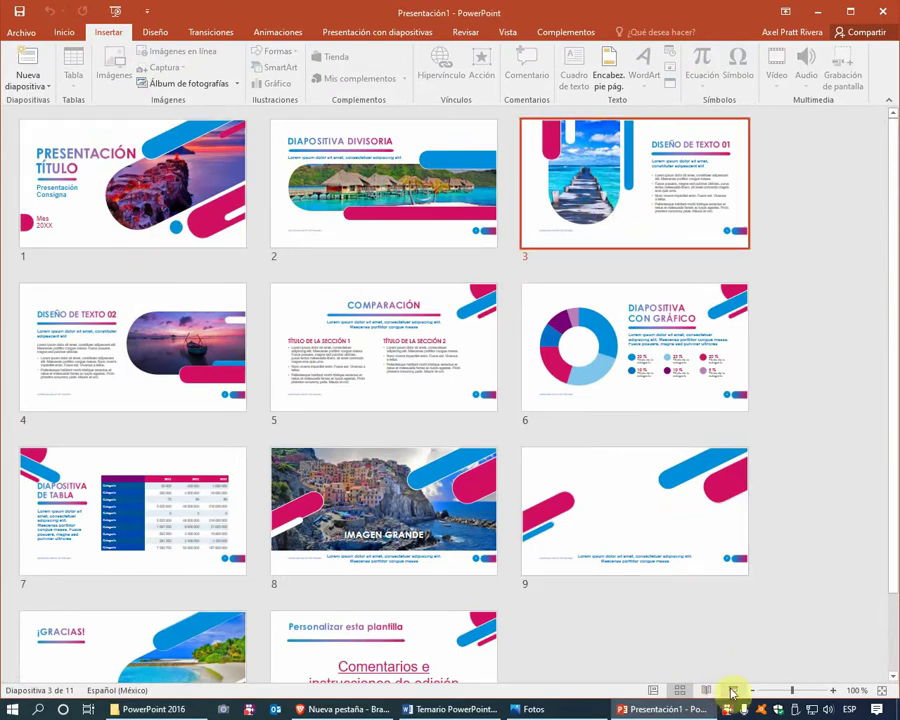
# - Return to Normal view on slide 3, then bring the interface diagram in Fotos forward
pyautogui.click(656, 691)
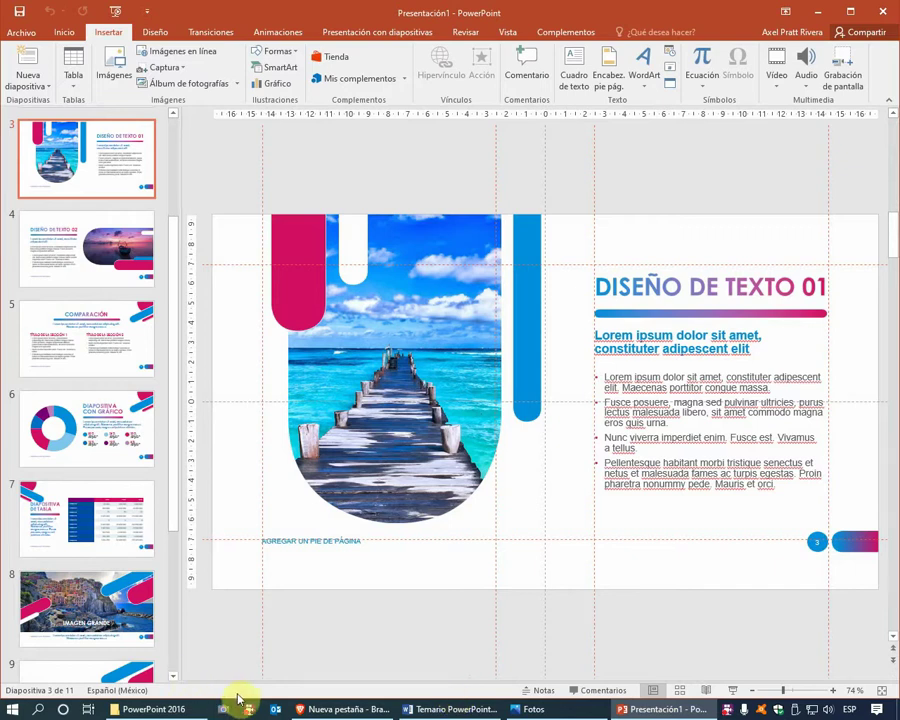
pyautogui.click(530, 708)
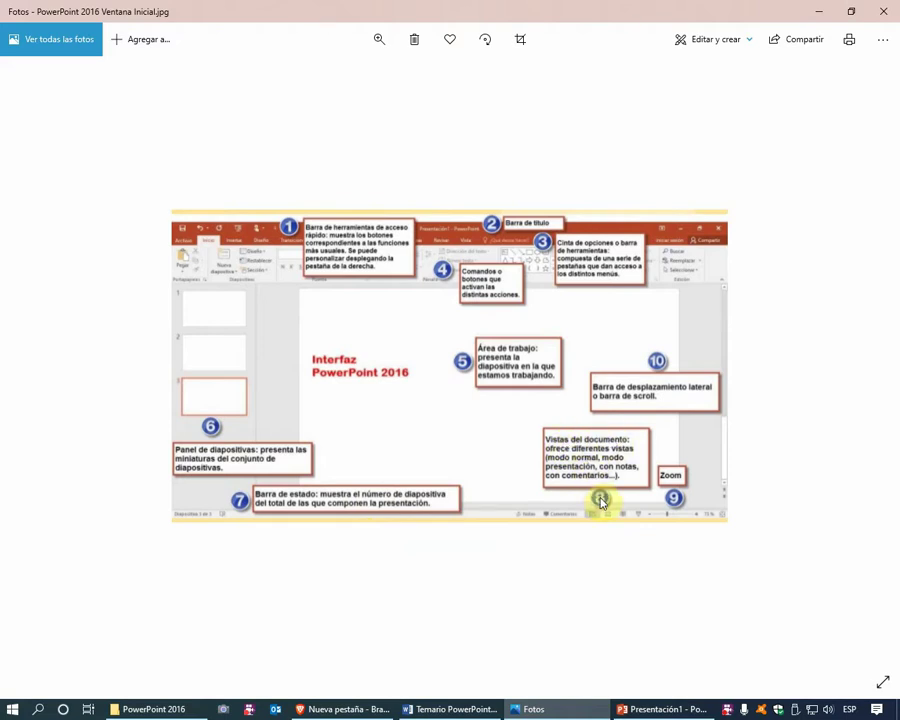
# - Switch back to Presentación1 in PowerPoint on slide 3, 'DISEÑO DE TEXTO 01'
pyautogui.click(635, 704)
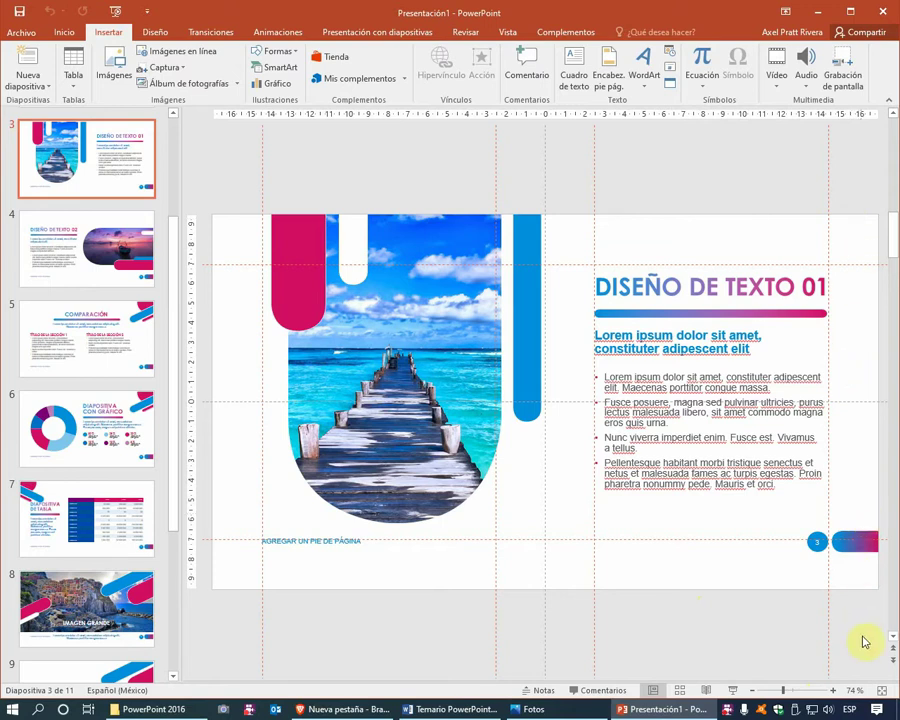
# - Look at the zoom options but keep 74%, then bring the annotated interface diagram forward in Fotos
pyautogui.click(855, 691)
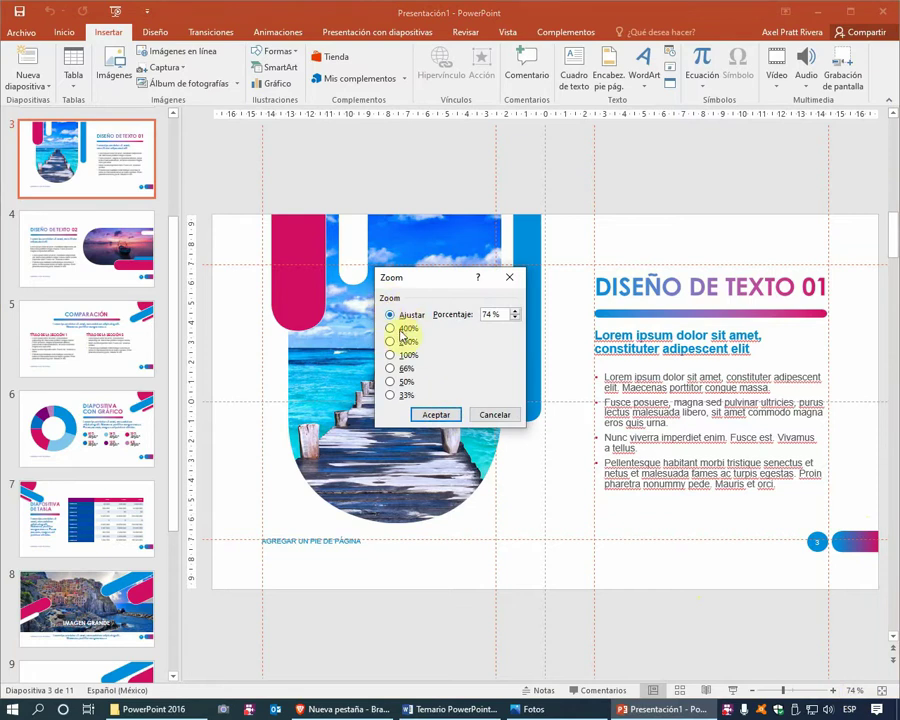
pyautogui.click(492, 414)
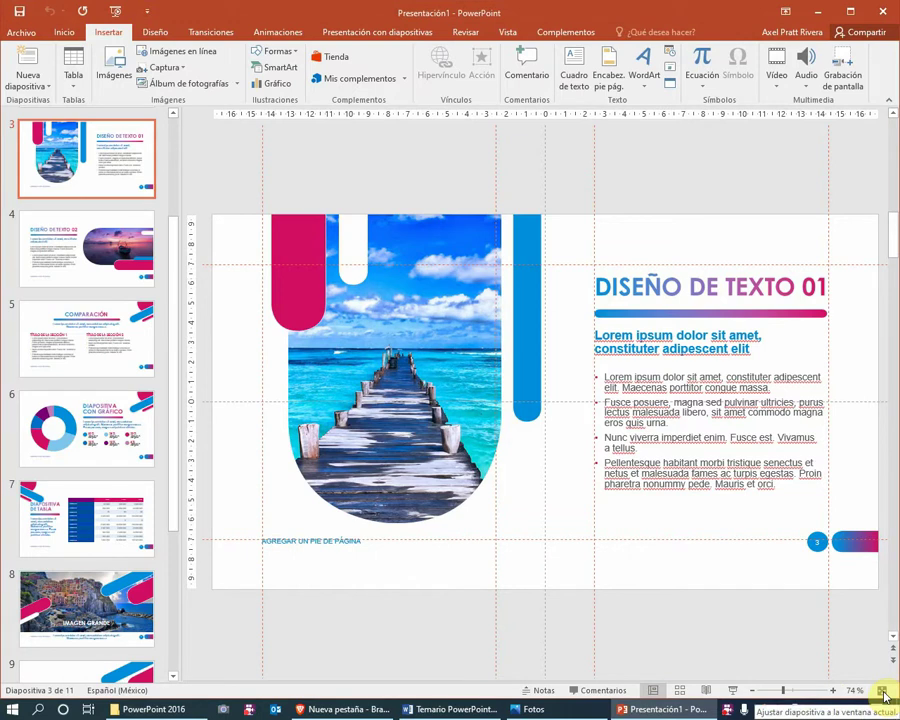
pyautogui.click(540, 709)
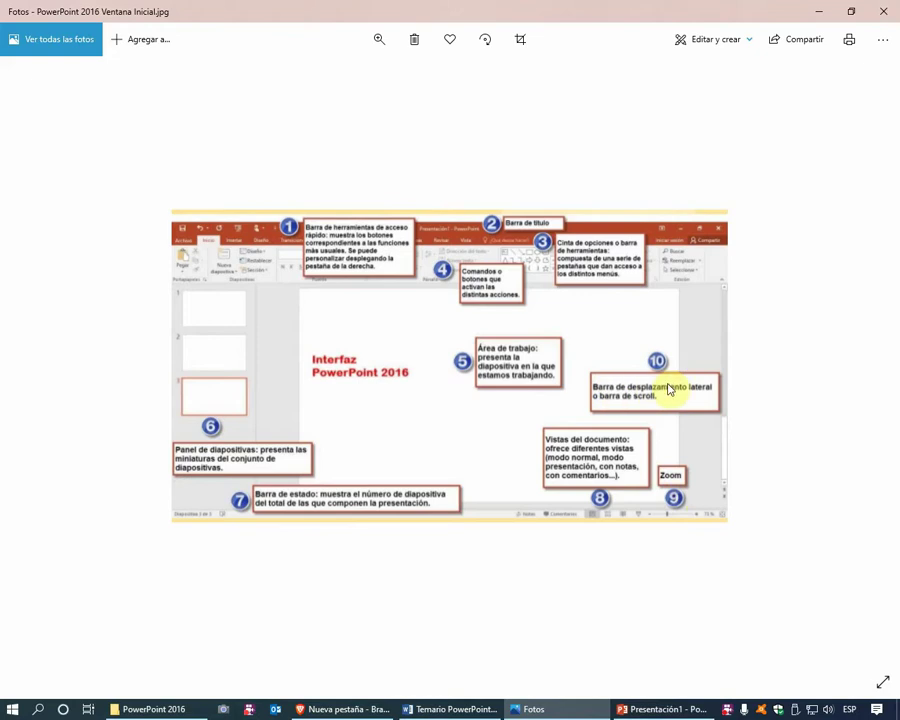
# - Return to Presentación1 in PowerPoint, showing slide 3 of 11, 'DISEÑO DE TEXTO 01'
pyautogui.click(647, 710)
pyautogui.moveTo(888, 248)
pyautogui.mouseDown()
pyautogui.moveTo(893, 205)
pyautogui.moveTo(893, 255)
pyautogui.mouseUp()
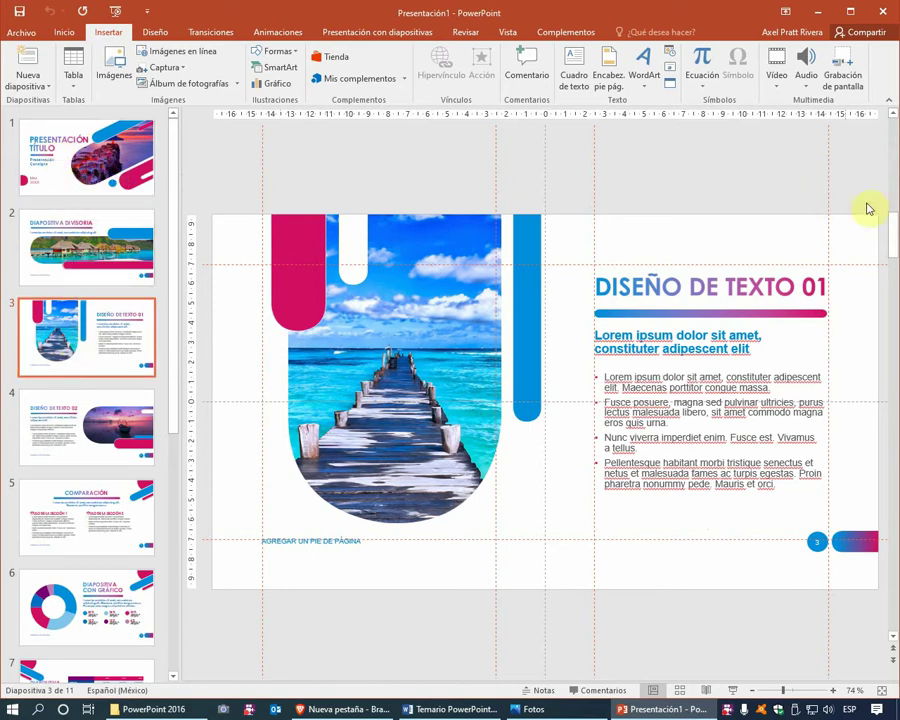
# - Scroll through the slides, then bring the 'PowerPoint 2016 Ventana Inicial.jpg' diagram forward in Fotos
pyautogui.moveTo(895, 225)
pyautogui.mouseDown()
pyautogui.moveTo(896, 170)
pyautogui.moveTo(896, 242)
pyautogui.mouseUp()
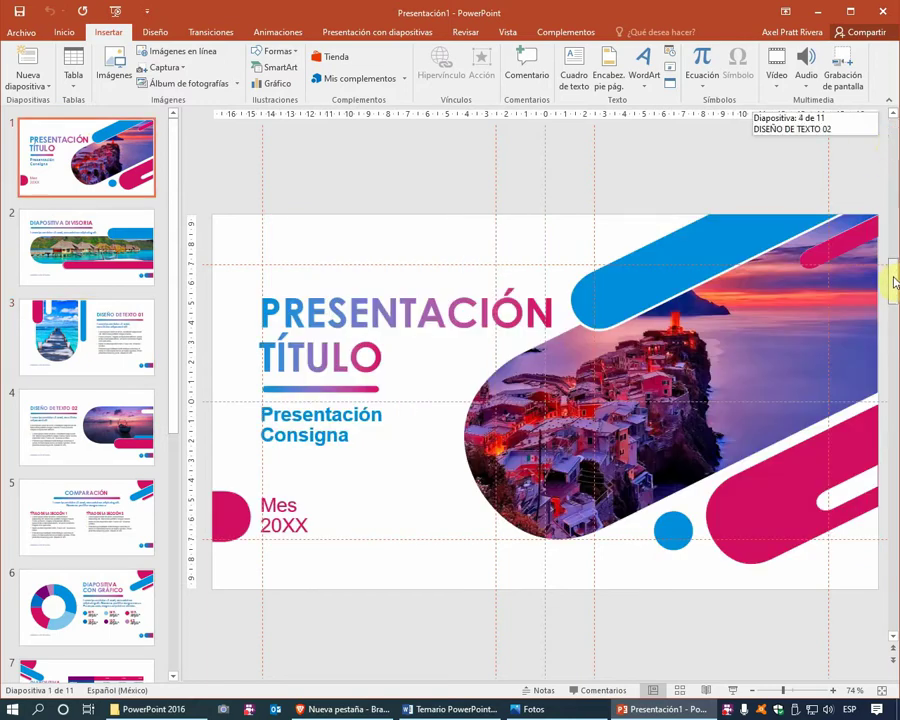
pyautogui.moveTo(893, 288); pyautogui.dragTo(886, 412)
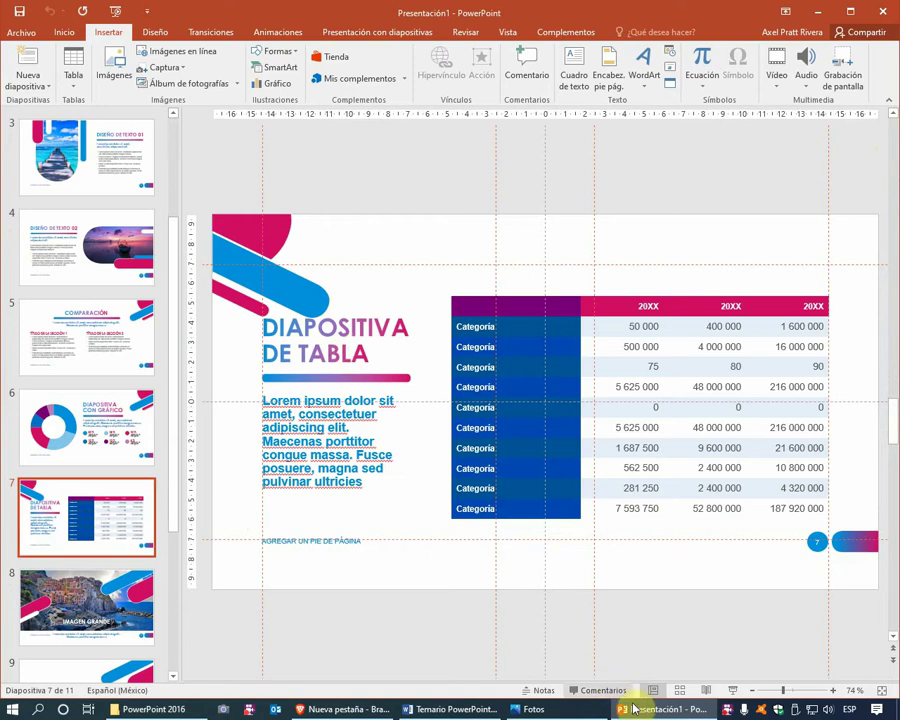
pyautogui.click(582, 710)
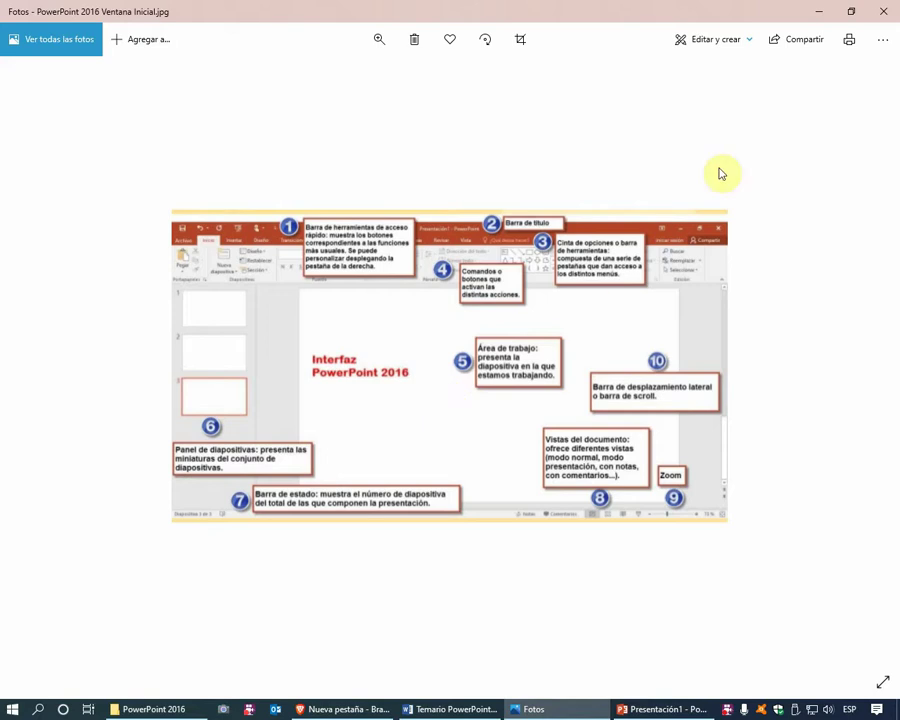
# - Minimize Fotos and bring the Word syllabus 'Temario PowerPoint 2016' to the front
pyautogui.click(819, 12)
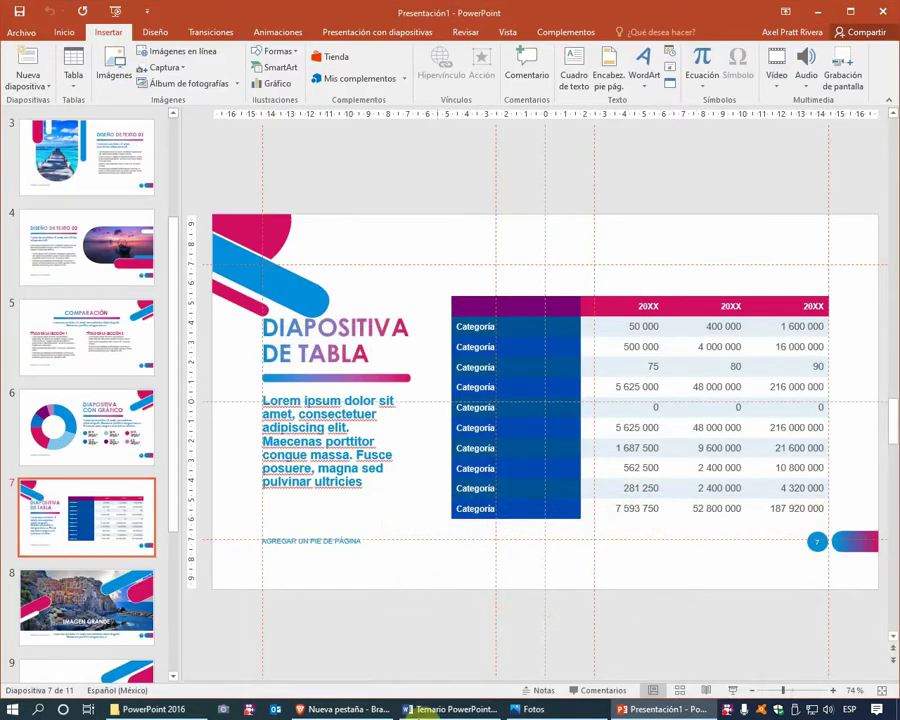
pyautogui.click(430, 710)
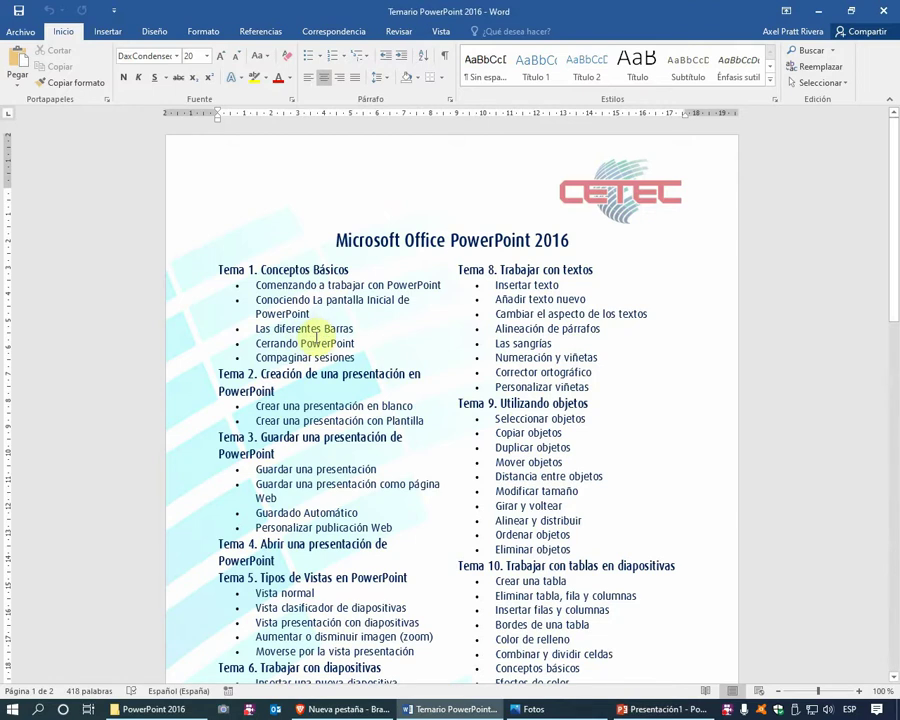
# - Point out the Cerrando PowerPoint topic in the syllabus, then return to Presentación1 in PowerPoint
pyautogui.click(310, 343)
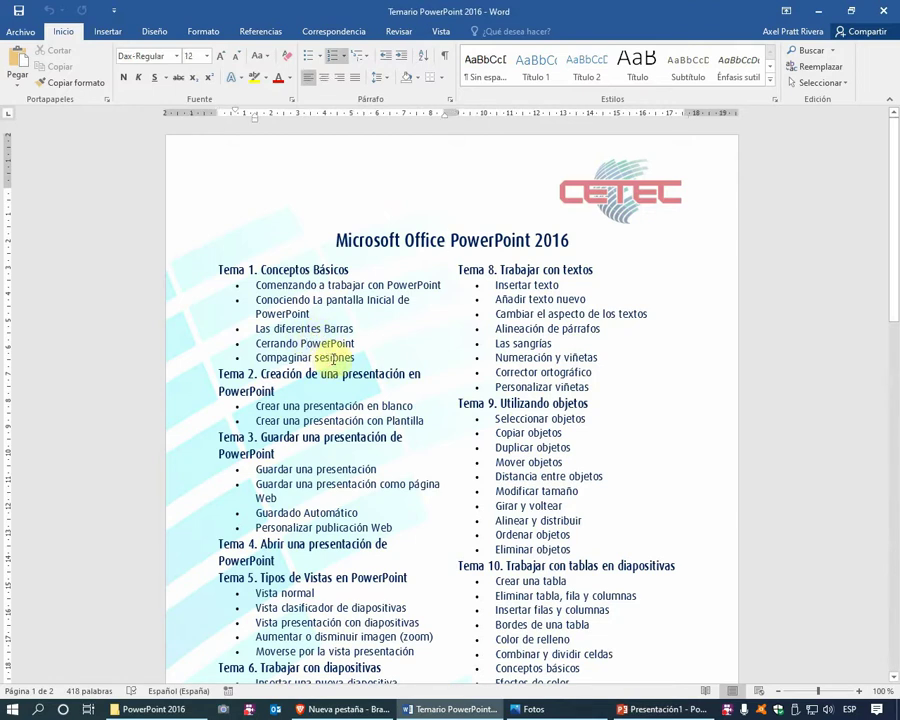
pyautogui.click(634, 708)
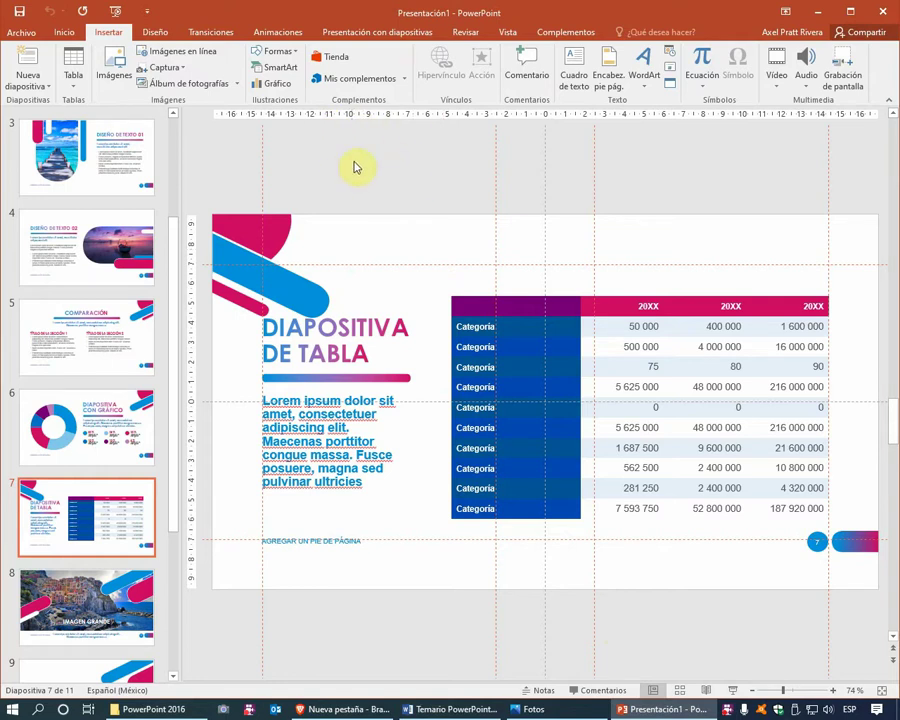
# - Open the Guardar como dialog on Documentos via Archivo > Guardar como > Examinar
pyautogui.click(24, 33)
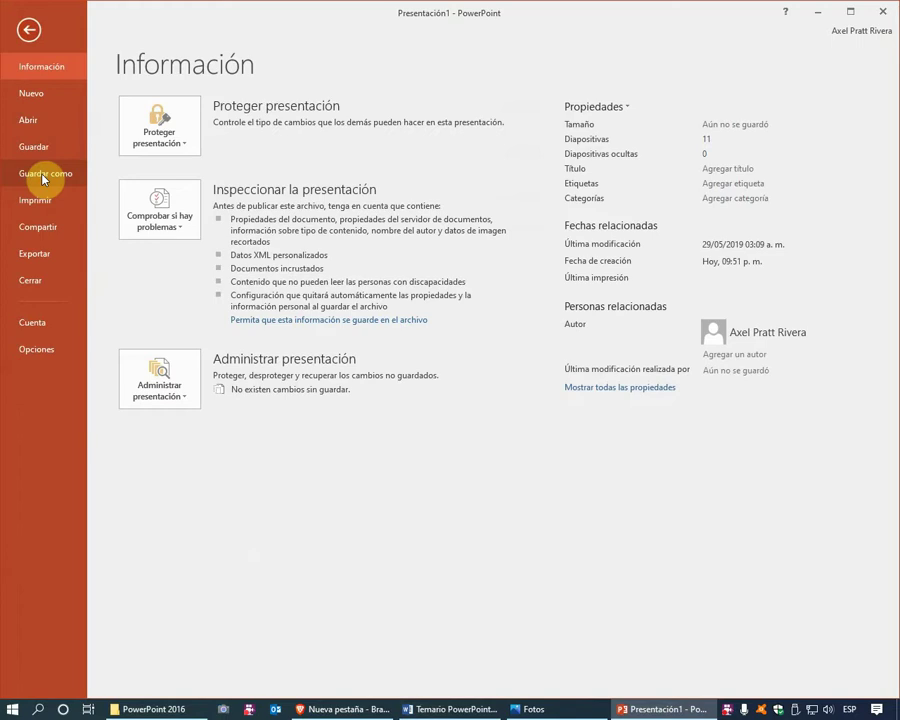
pyautogui.click(29, 29)
pyautogui.click(64, 33)
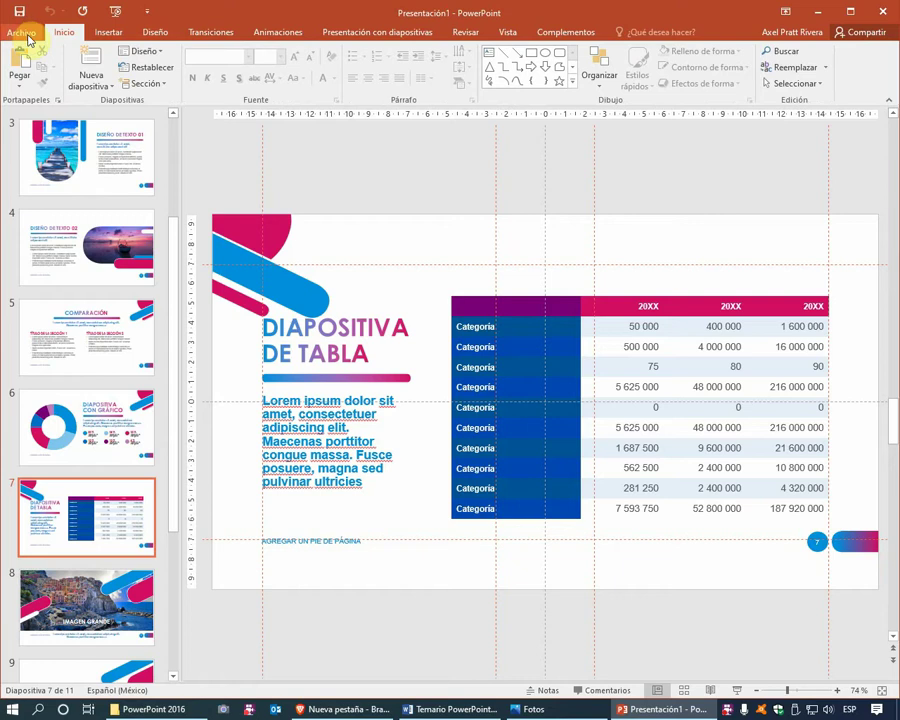
pyautogui.click(29, 36)
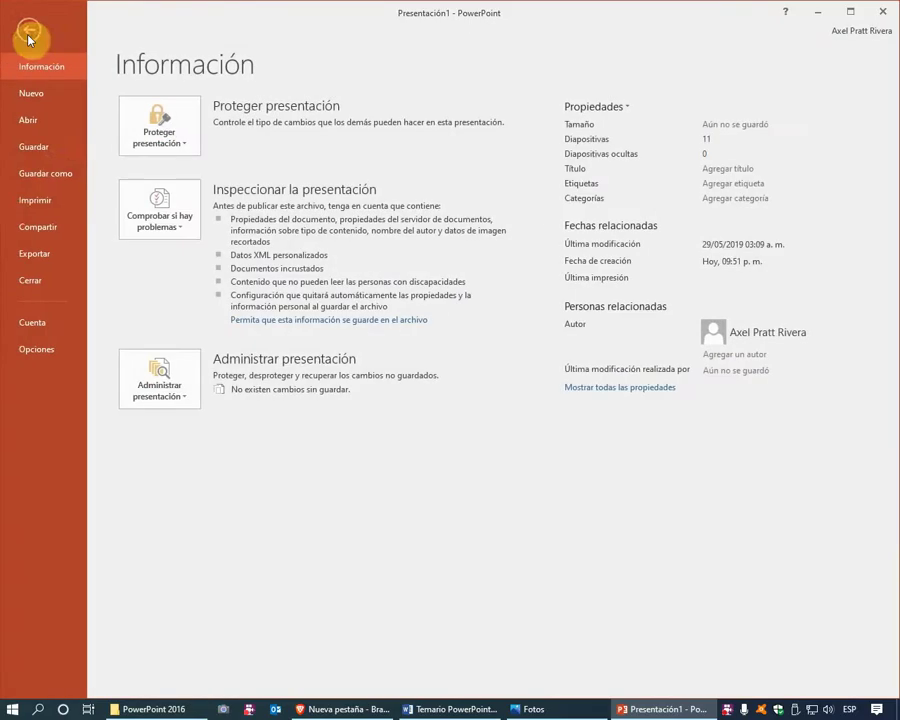
pyautogui.click(37, 176)
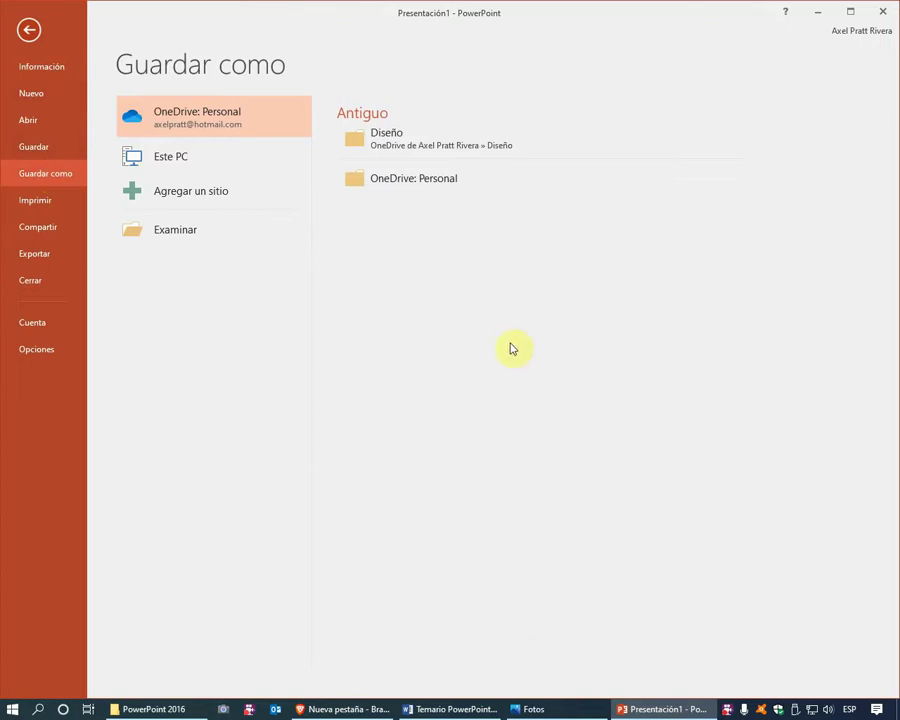
pyautogui.click(79, 179)
pyautogui.click(186, 230)
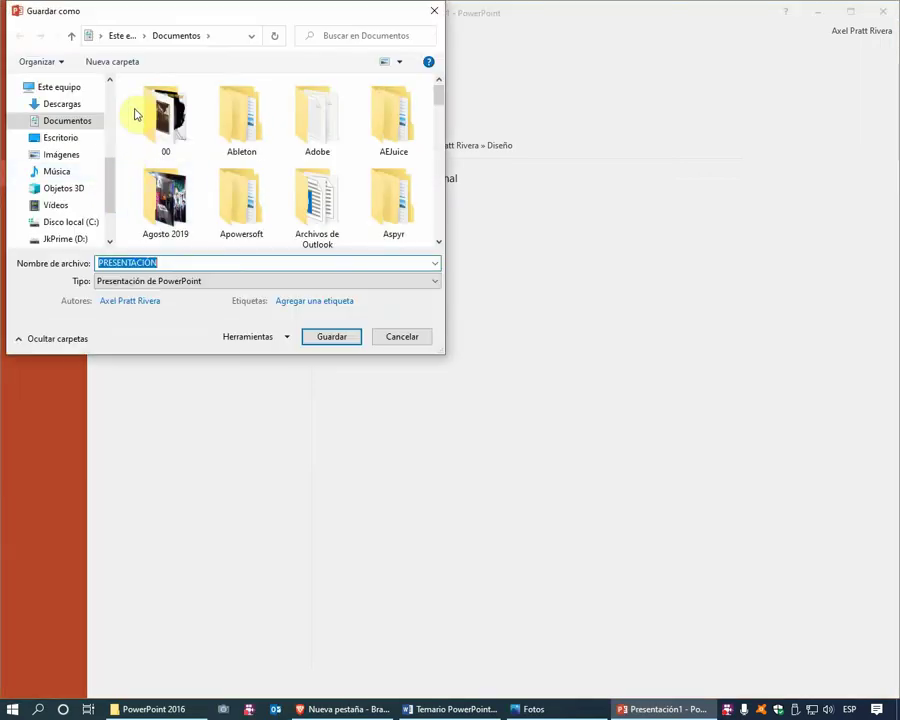
# - Replace the suggested file name 'PRESENTACIÓN' with 'Diseño' in the save dialog
pyautogui.moveTo(154, 22); pyautogui.dragTo(431, 180)
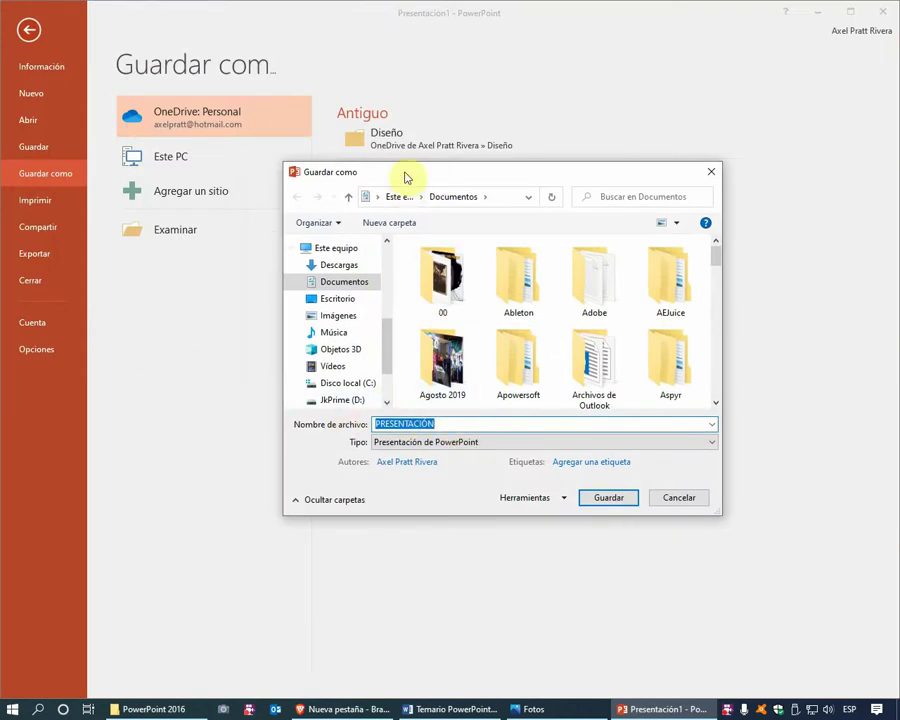
pyautogui.moveTo(406, 176); pyautogui.dragTo(484, 252)
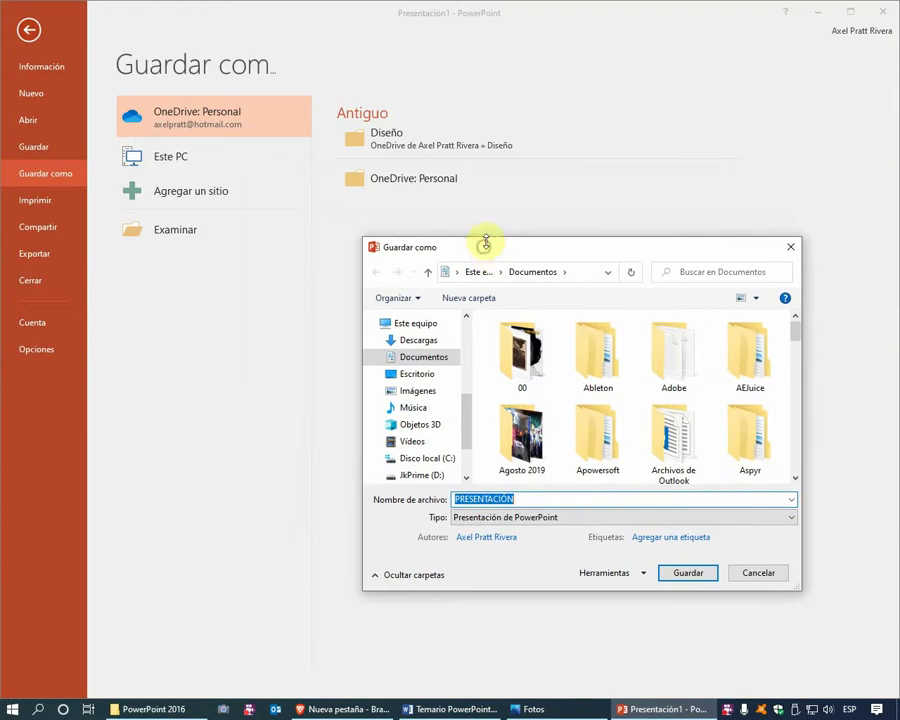
pyautogui.click(554, 500)
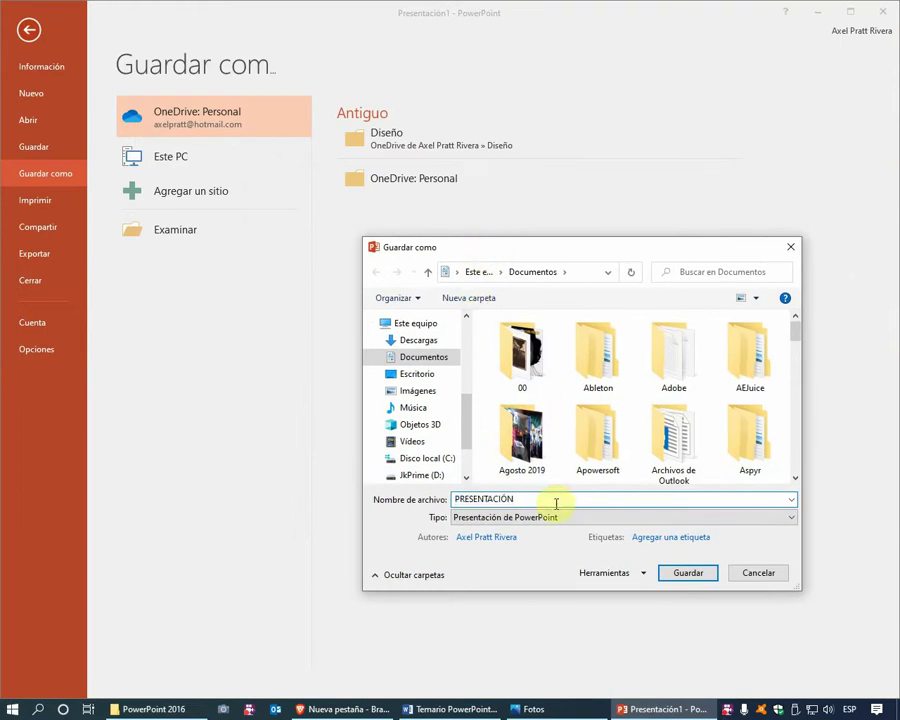
pyautogui.press('Home')
pyautogui.hotkey('shift', 'End')
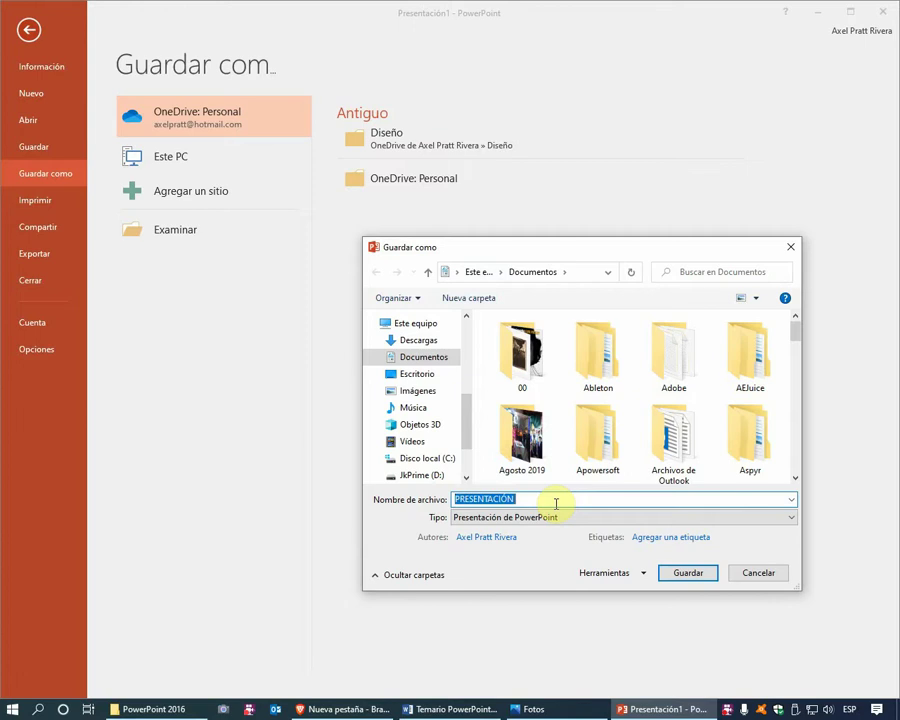
pyautogui.write('Dise')
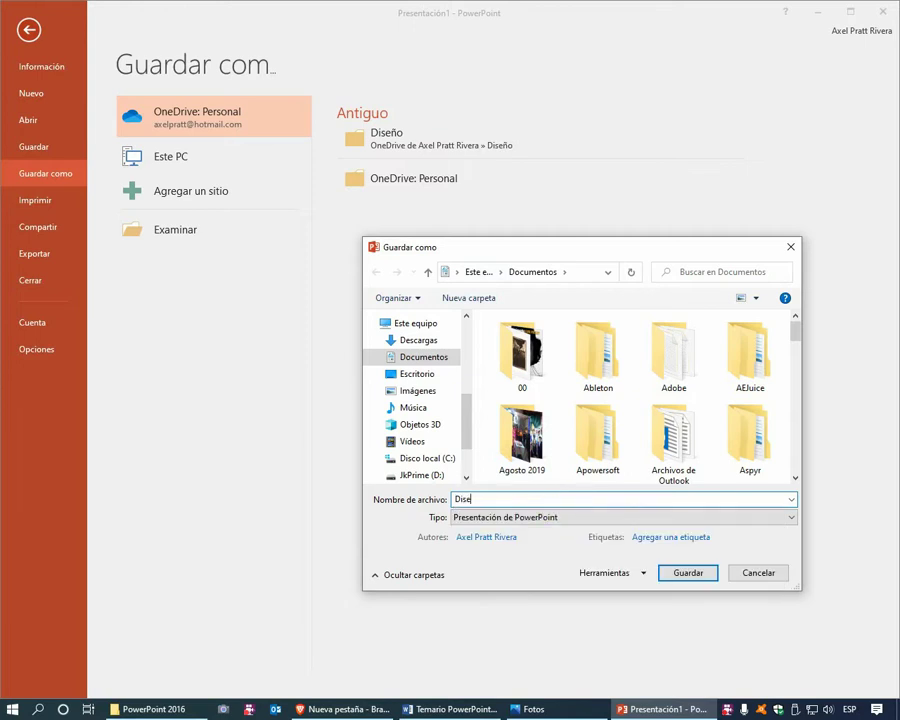
pyautogui.write('ño')
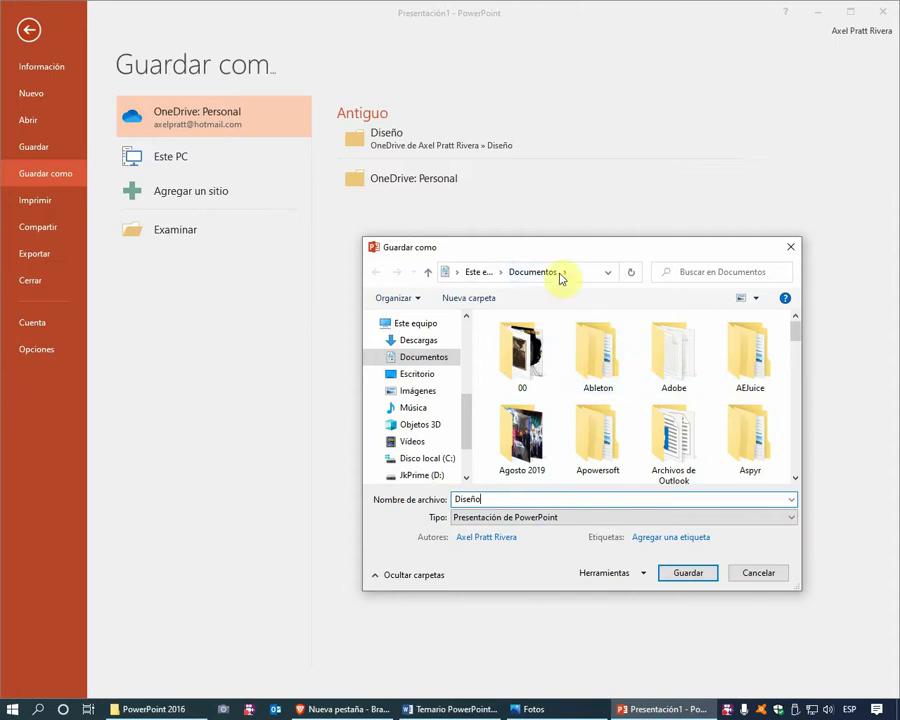
pyautogui.moveTo(556, 249); pyautogui.dragTo(537, 148)
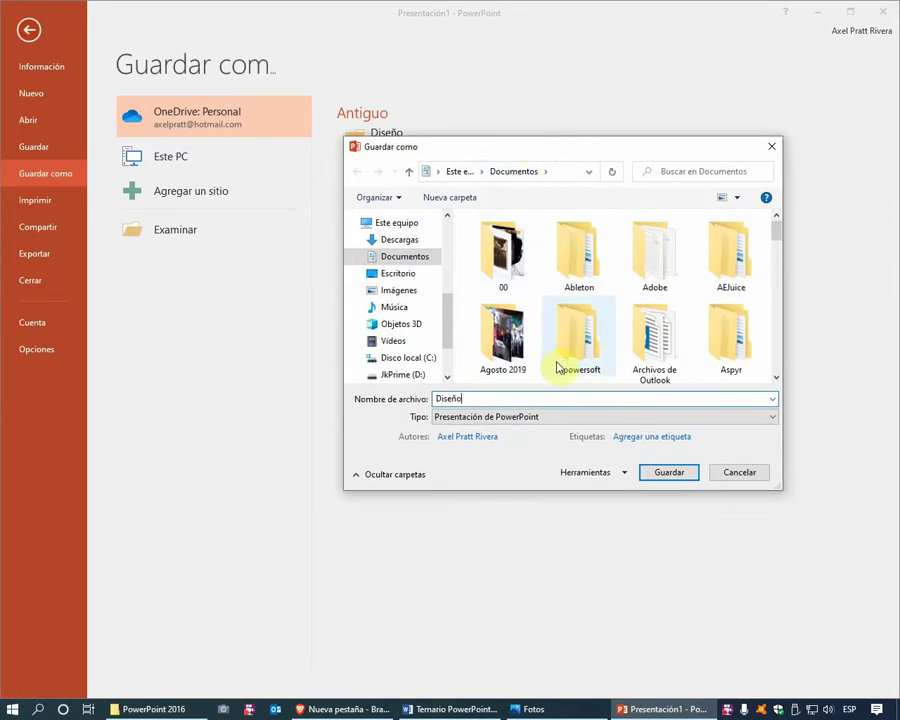
# - Show the Tipo list of save formats, including PDF, Vídeo MPEG-4 and PNG
pyautogui.click(548, 417)
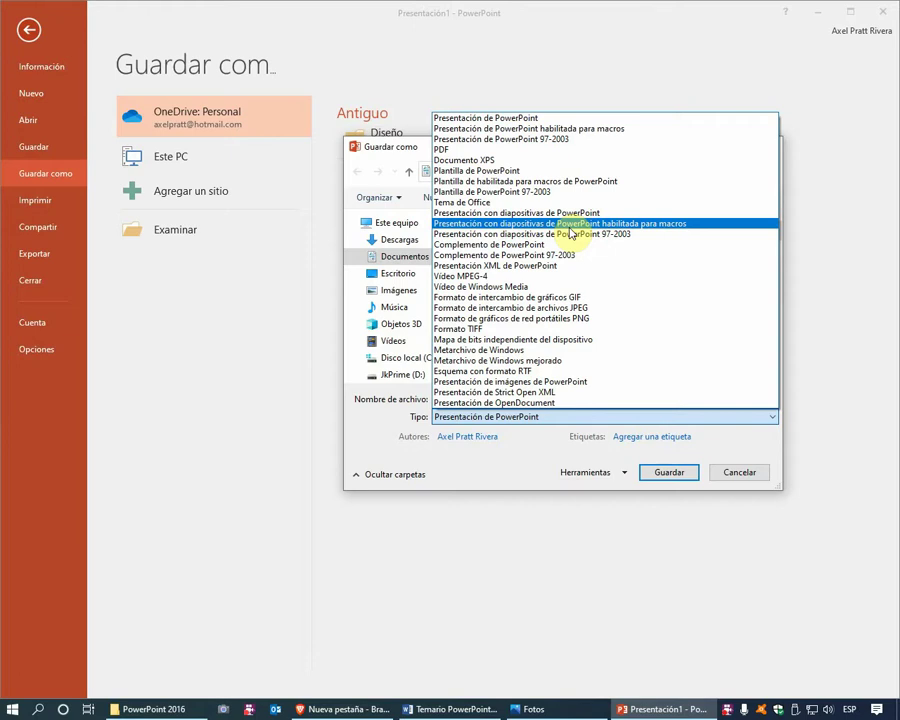
pyautogui.click(534, 118)
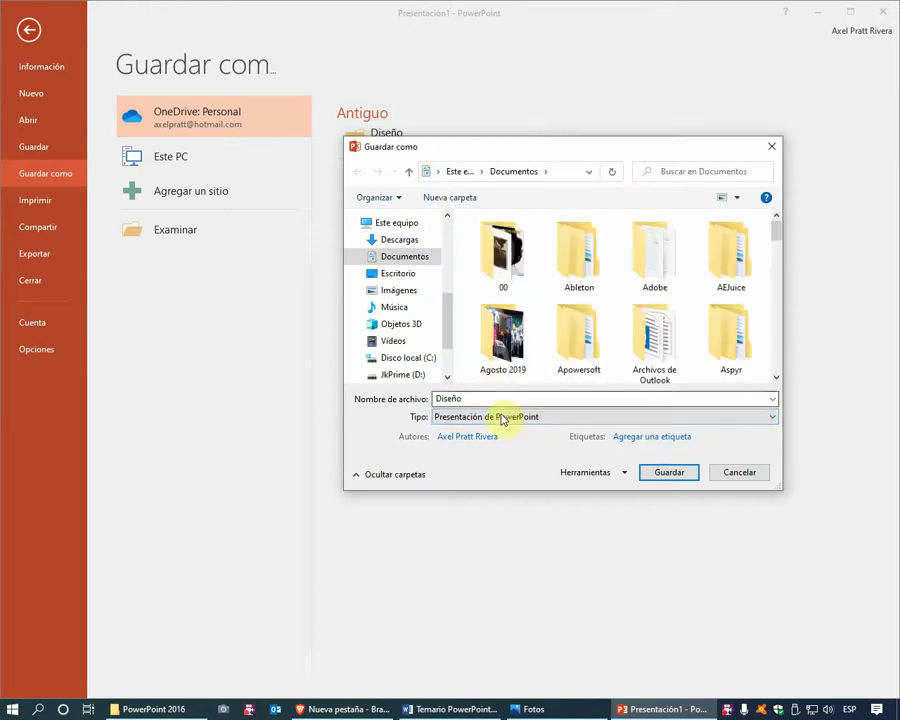
pyautogui.click(460, 417)
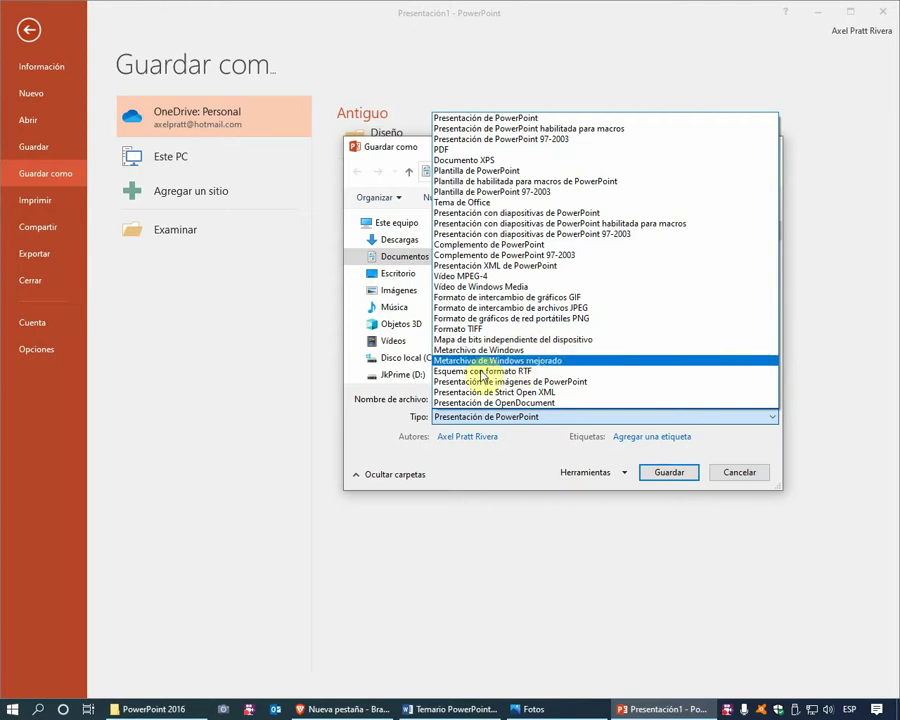
# - Keep 'Presentación de PowerPoint' as the file type and remove a stray 't' from 'Diseño'
pyautogui.click(490, 120)
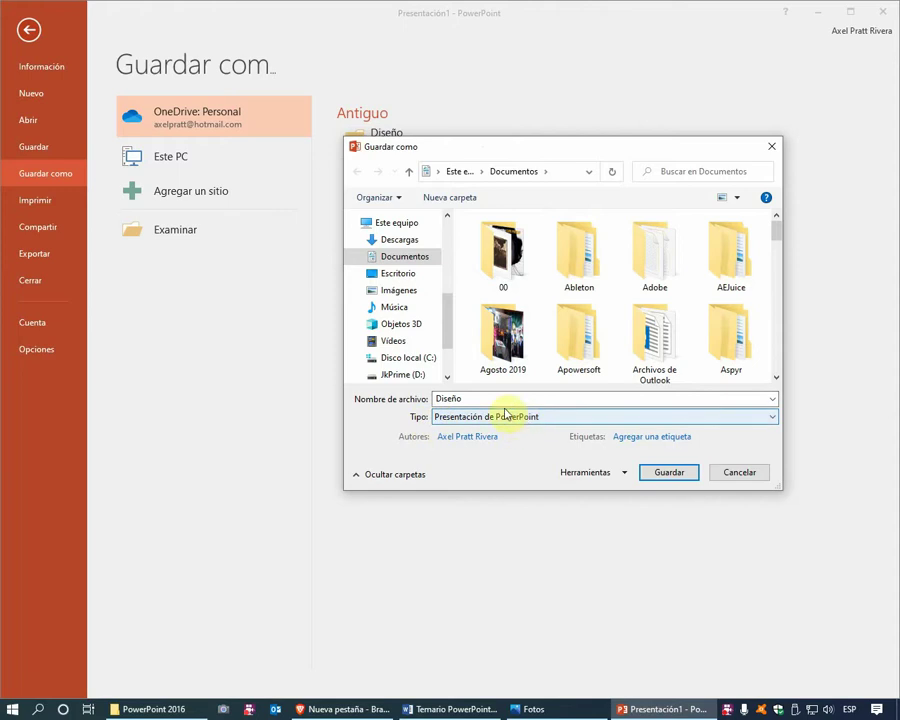
pyautogui.doubleClick(488, 398)
pyautogui.click(487, 399)
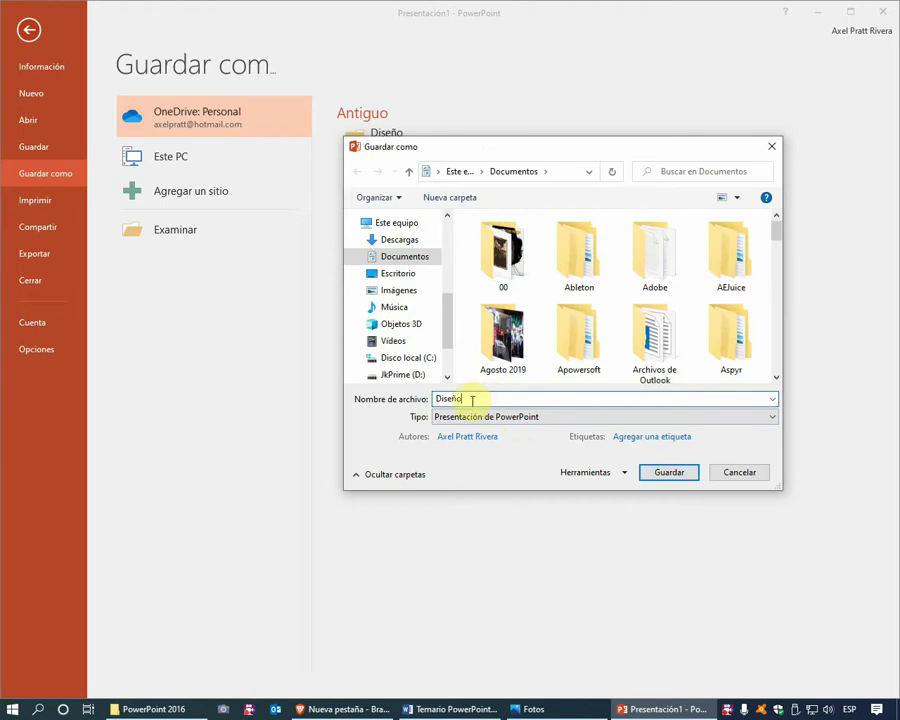
pyautogui.write('t')
pyautogui.press('BackSpace')
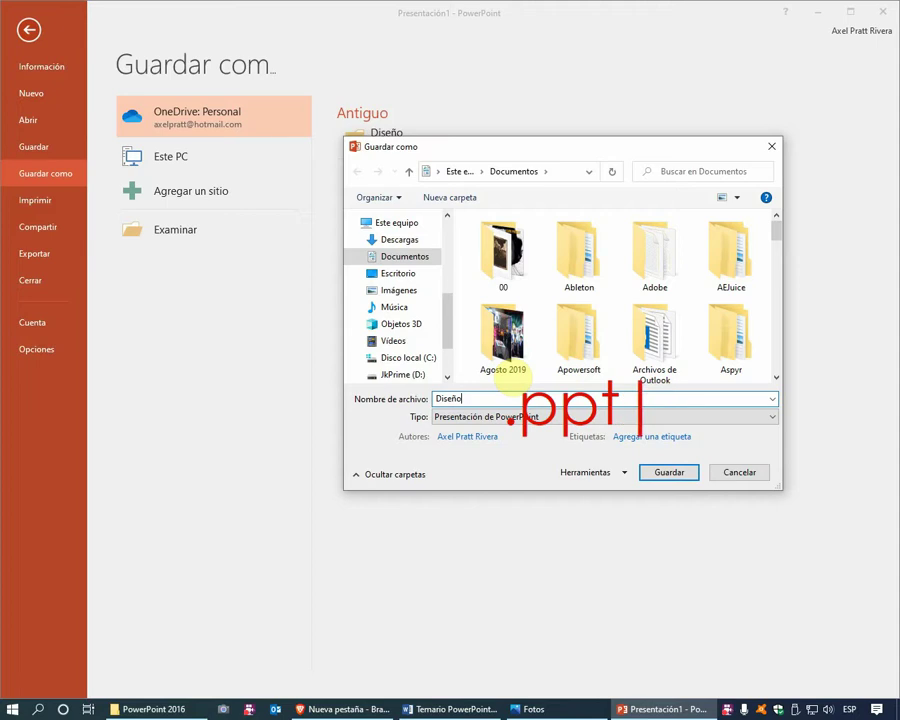
pyautogui.click(604, 428)
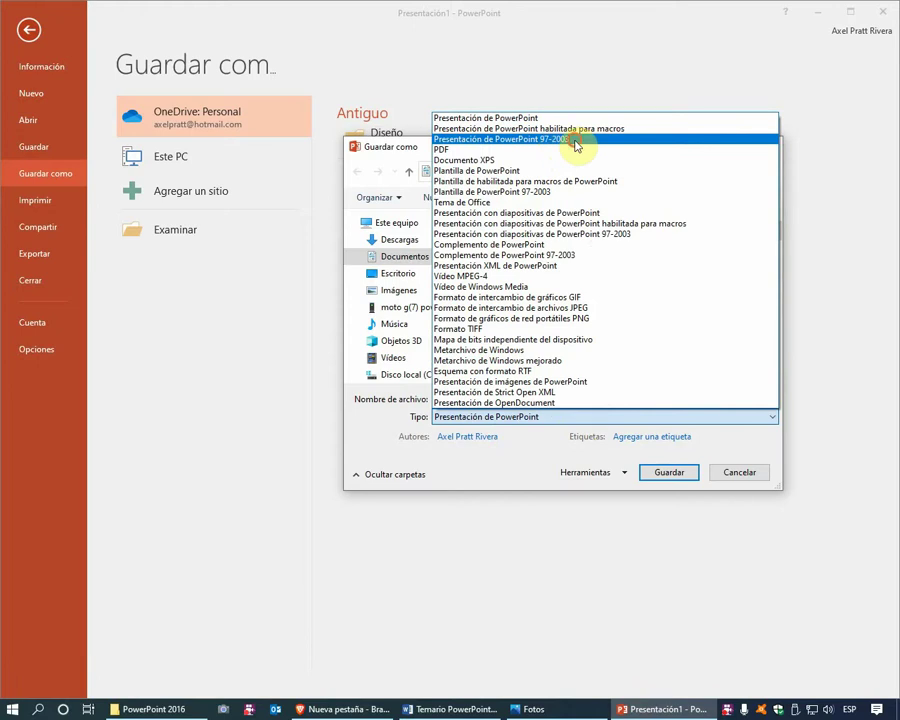
pyautogui.click(576, 143)
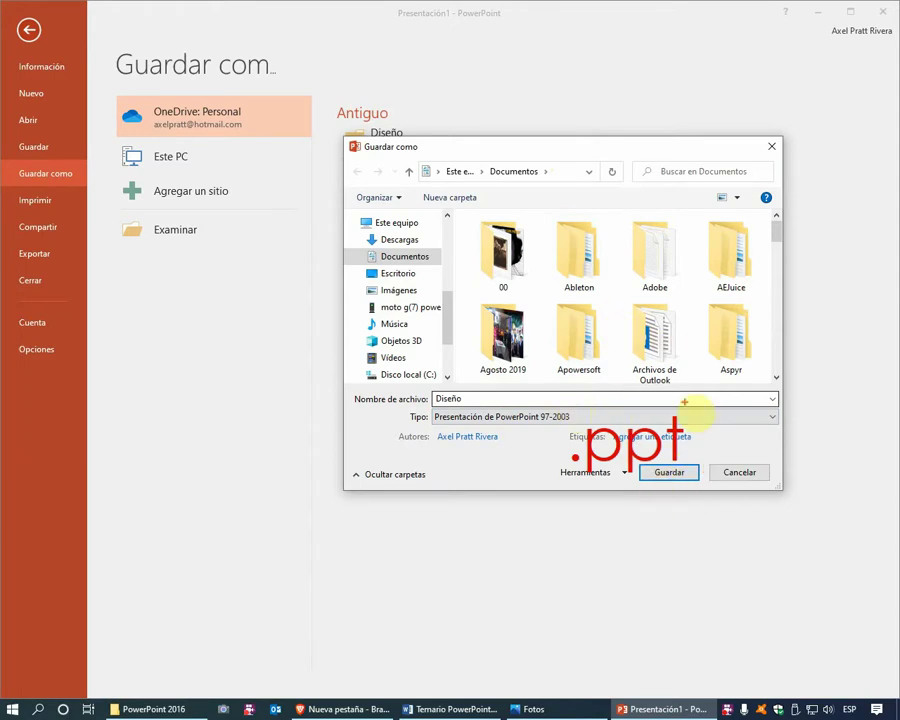
pyautogui.click(639, 417)
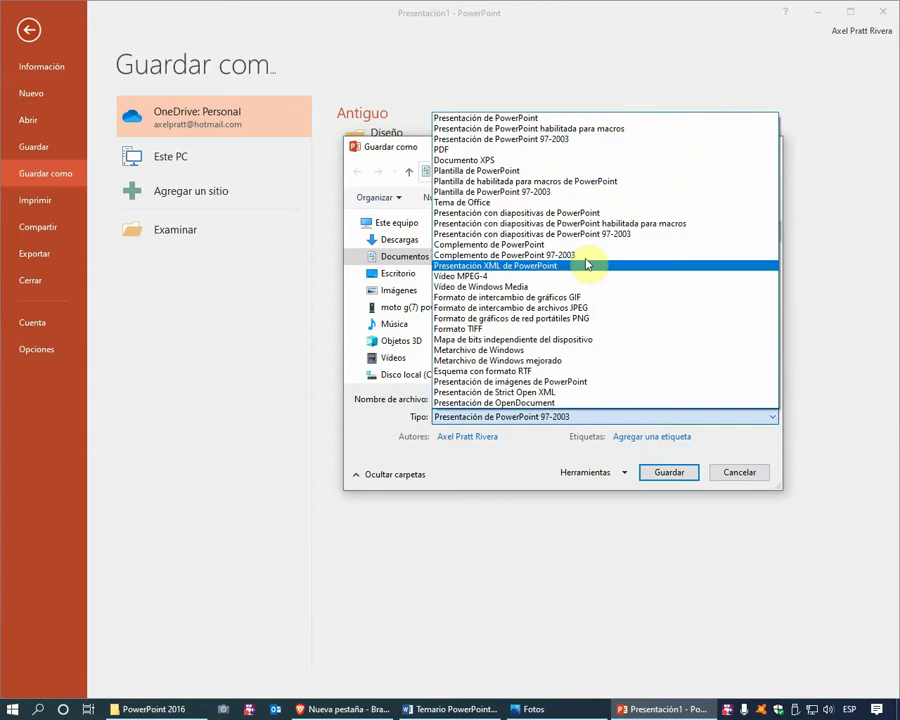
pyautogui.click(563, 118)
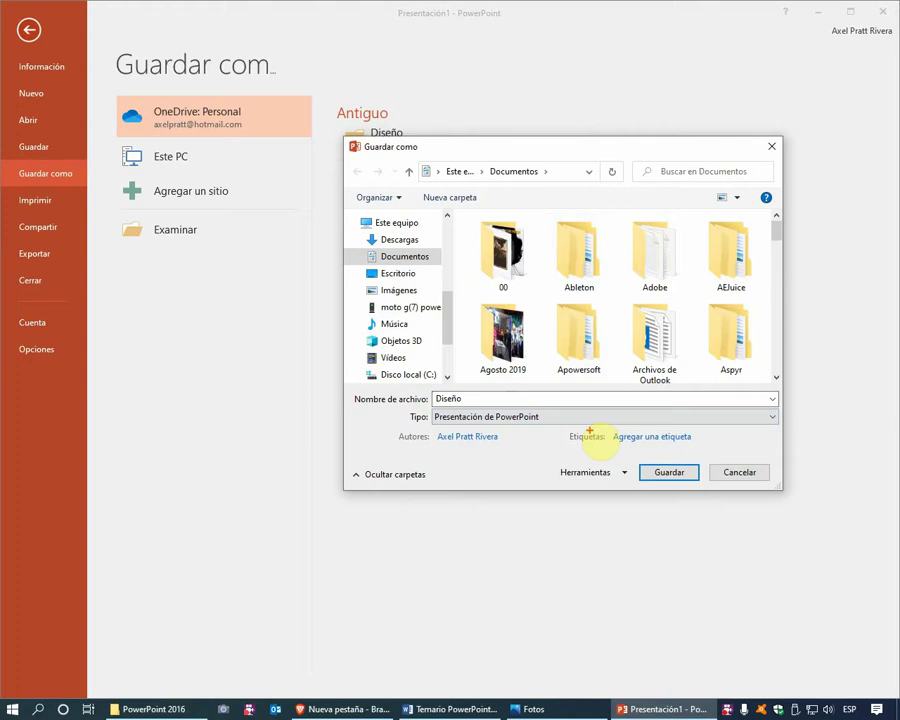
pyautogui.moveTo(609, 501); pyautogui.dragTo(609, 443)
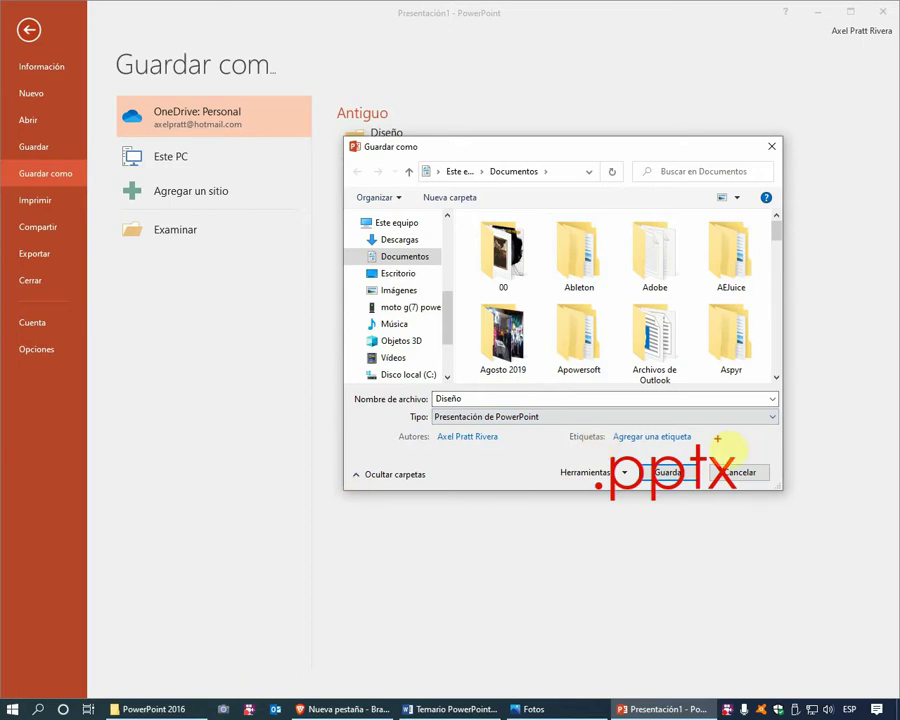
# - Open File Explorer from the Win+X menu onto the PowerPoint 2016 desktop folder
pyautogui.click(187, 708)
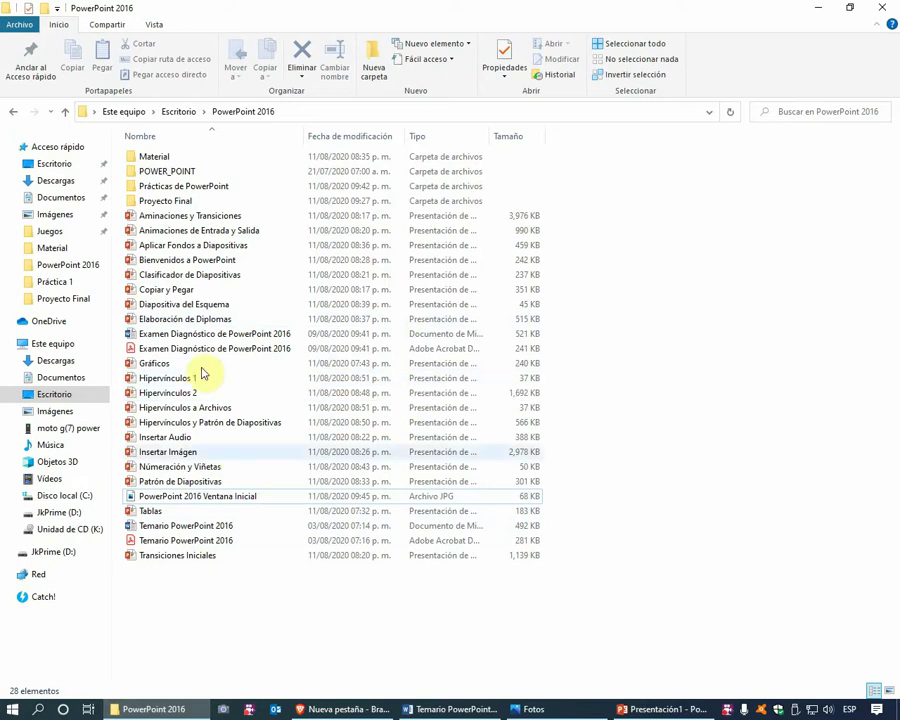
pyautogui.click(156, 28)
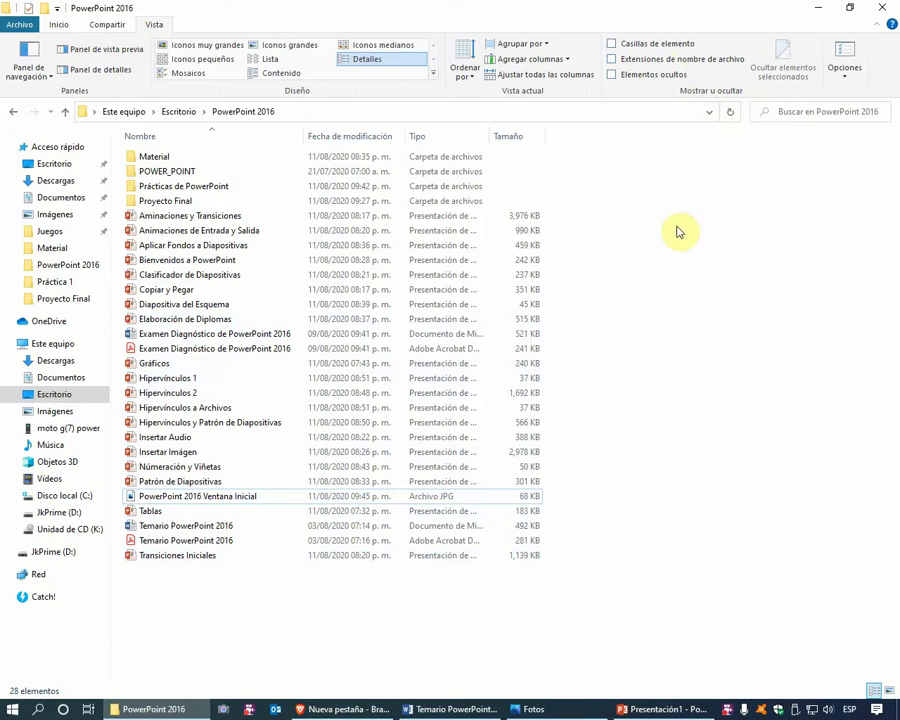
pyautogui.click(14, 710)
pyautogui.rightClick(14, 710)
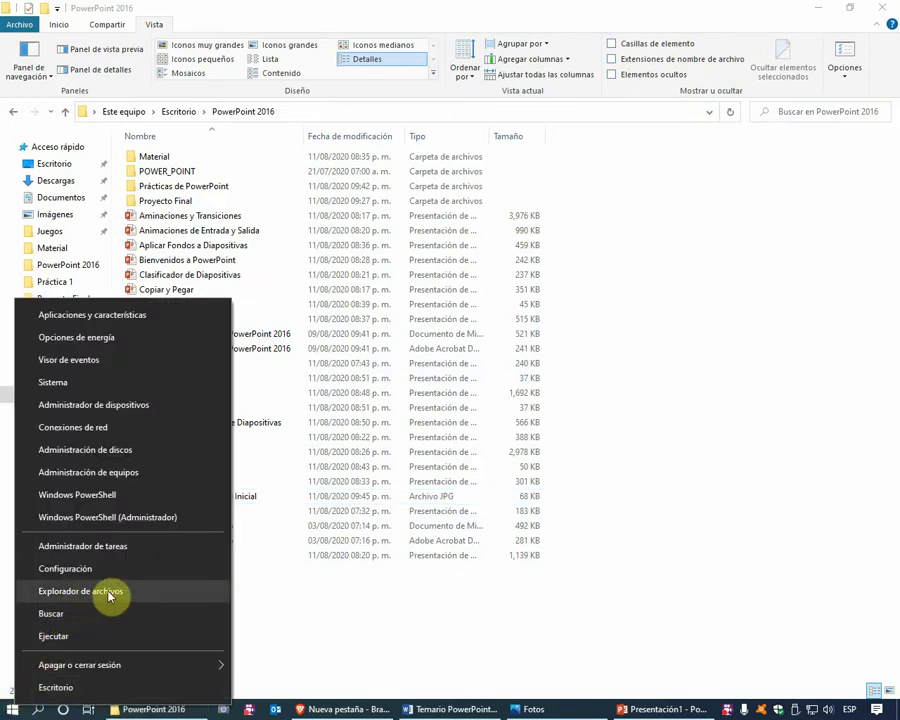
pyautogui.click(598, 470)
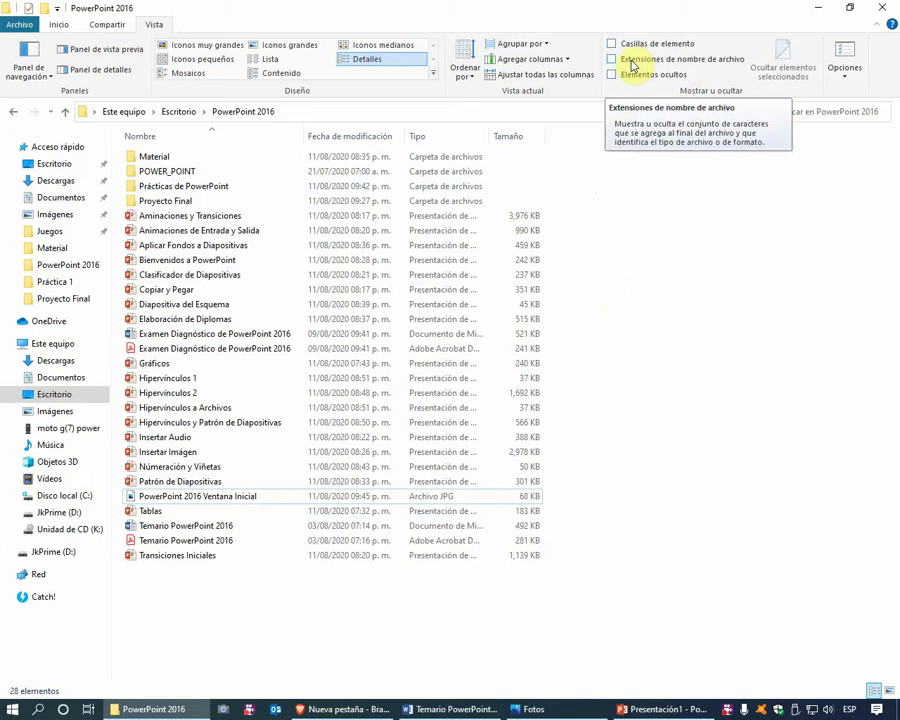
# - Turn on File name extensions in the View tab, then turn them off again
pyautogui.click(631, 61)
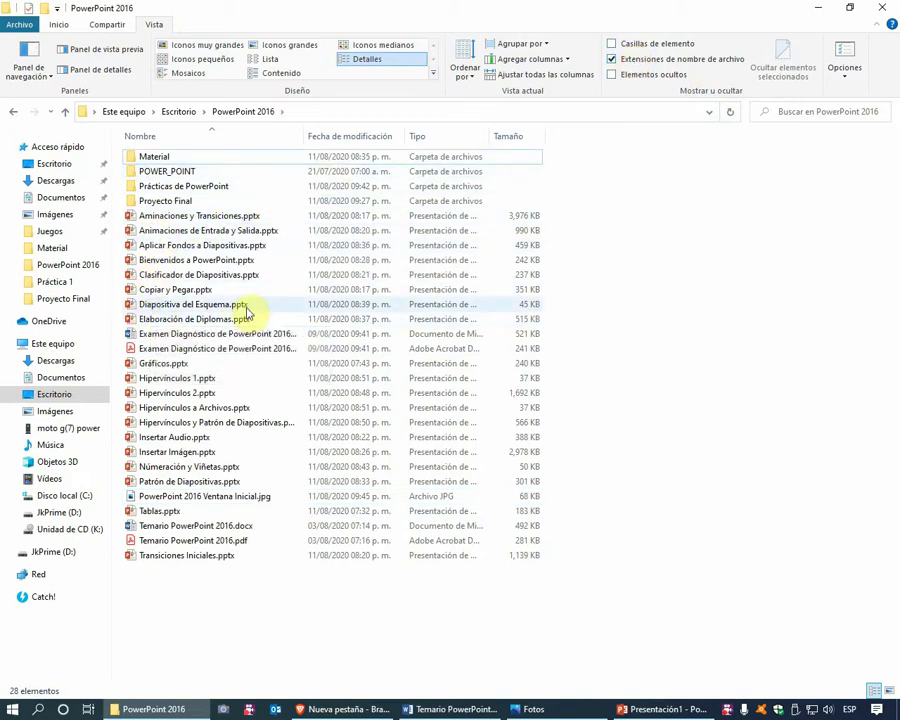
pyautogui.moveTo(415, 318)
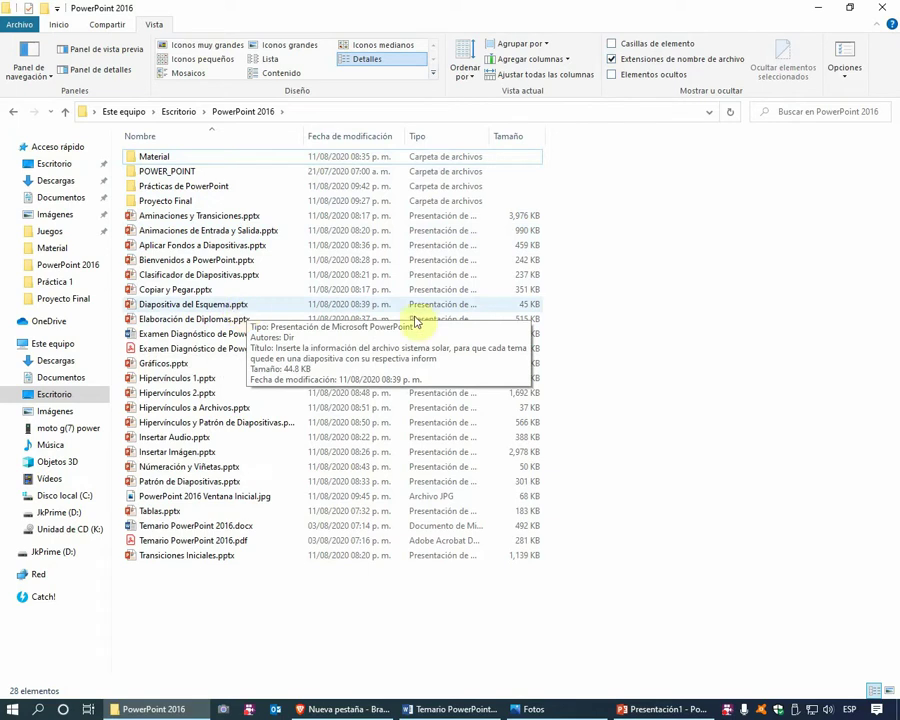
pyautogui.click(600, 345)
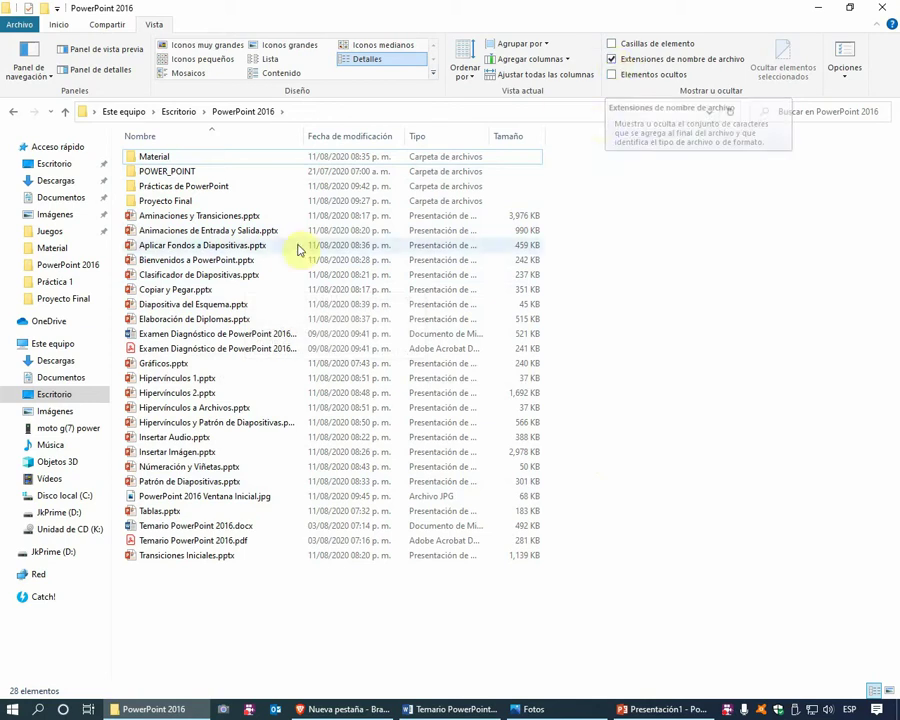
pyautogui.click(612, 59)
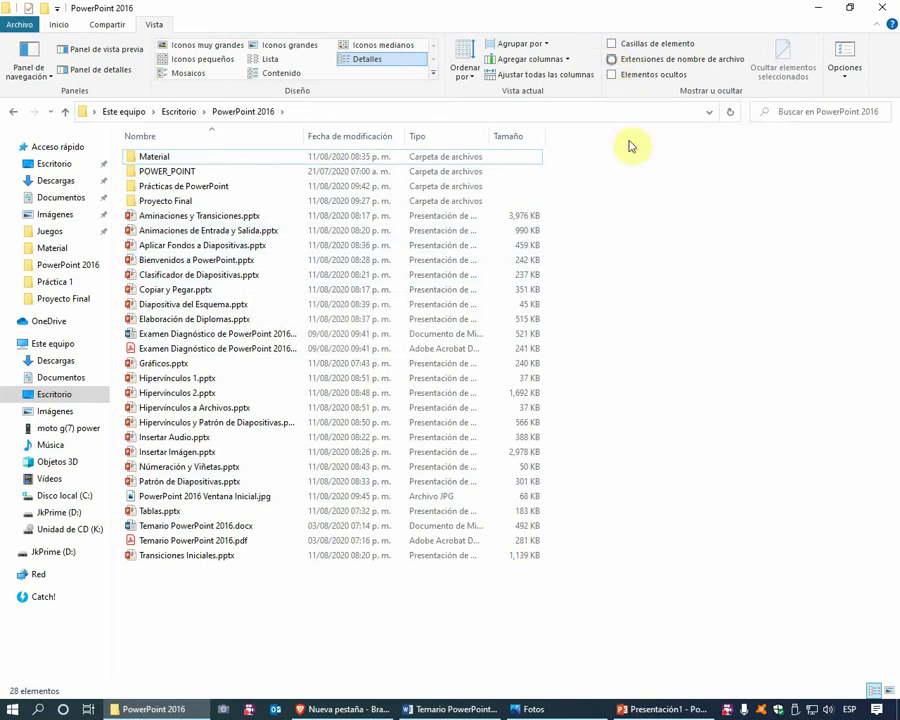
# - Keep Diseño as the file name in Documentos and save the presentation
pyautogui.click(640, 709)
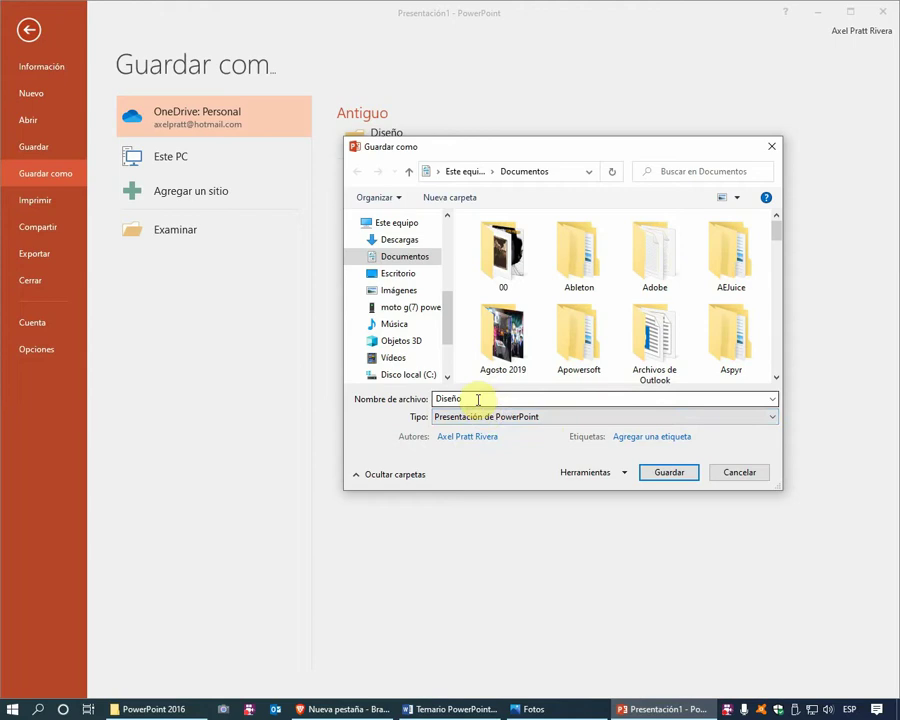
pyautogui.doubleClick(470, 399)
pyautogui.click(467, 399)
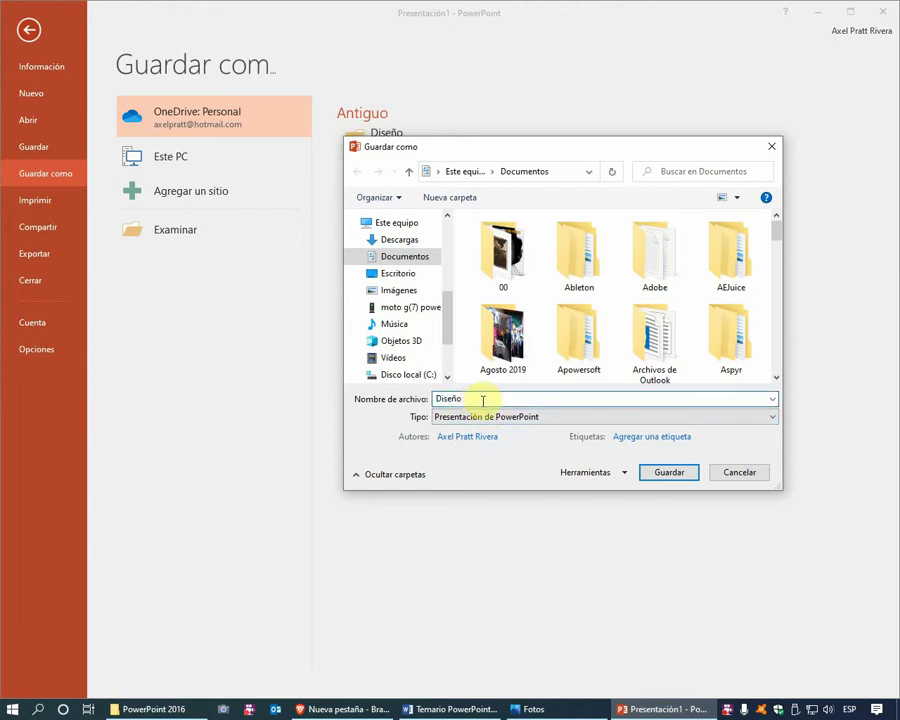
pyautogui.click(663, 472)
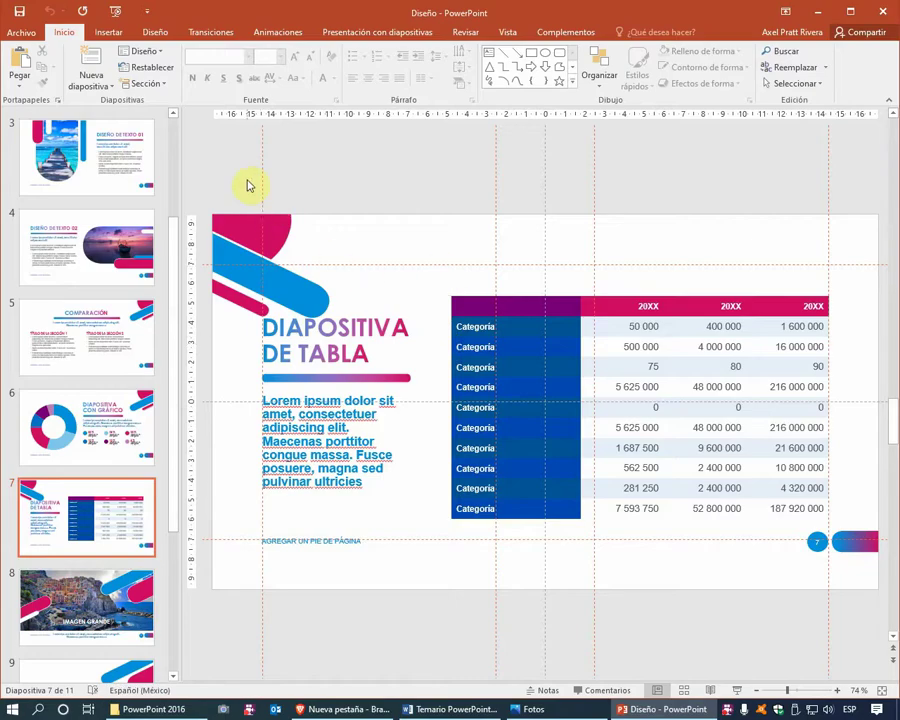
# - Check the presentation's file information, then close Diseño with Ctrl+F4
pyautogui.click(21, 31)
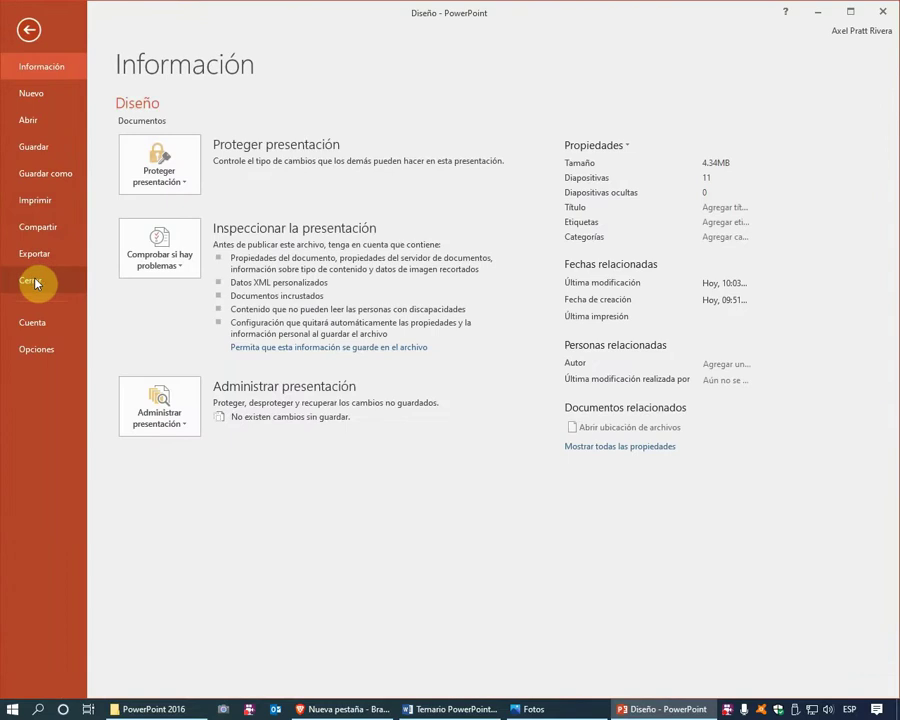
pyautogui.click(32, 30)
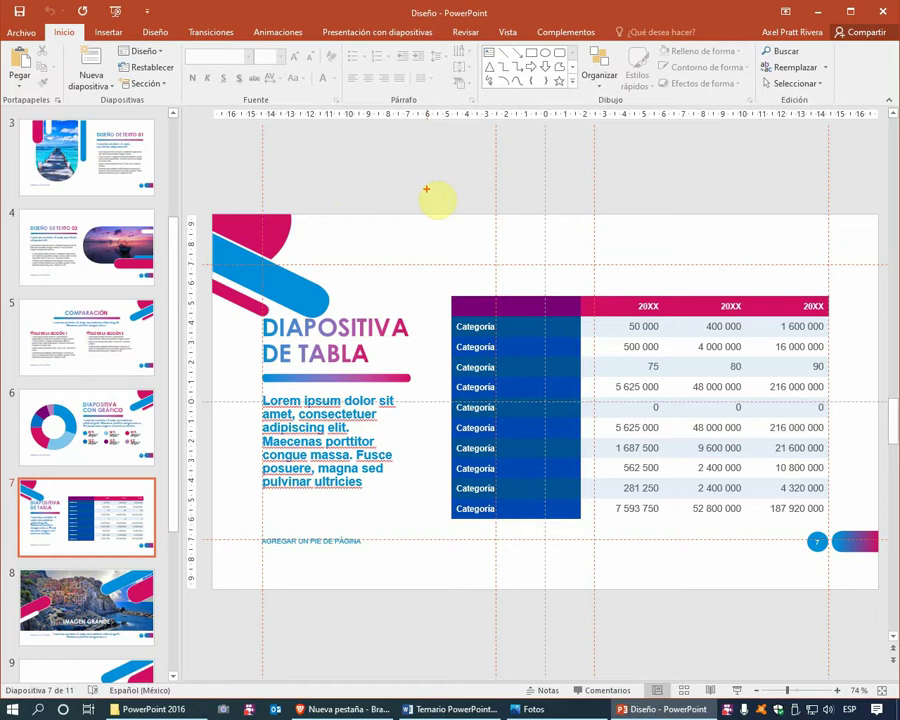
pyautogui.click(426, 188)
pyautogui.write('c')
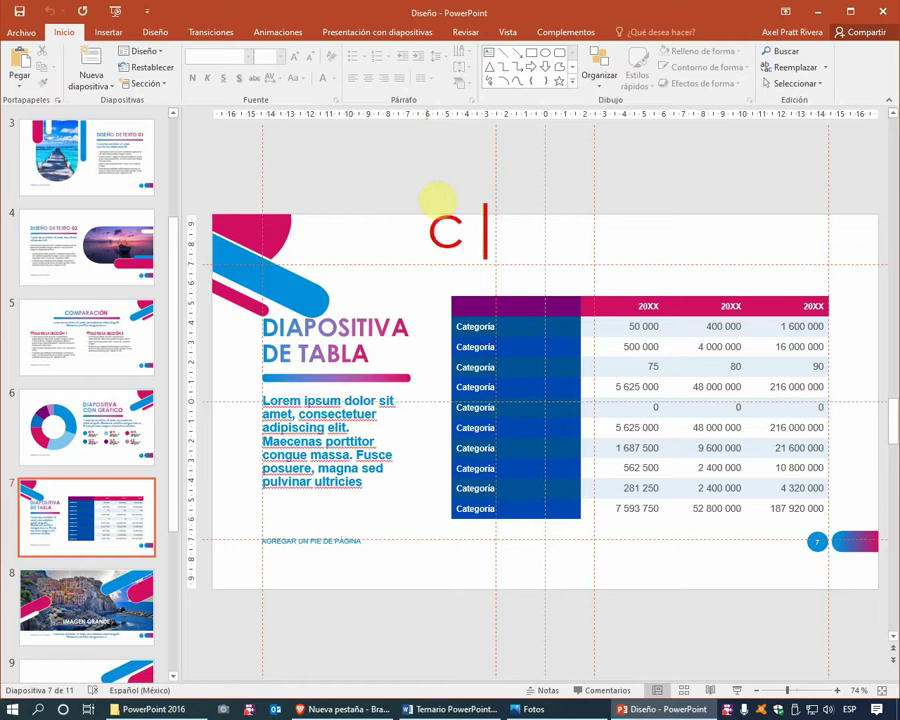
pyautogui.write('tr')
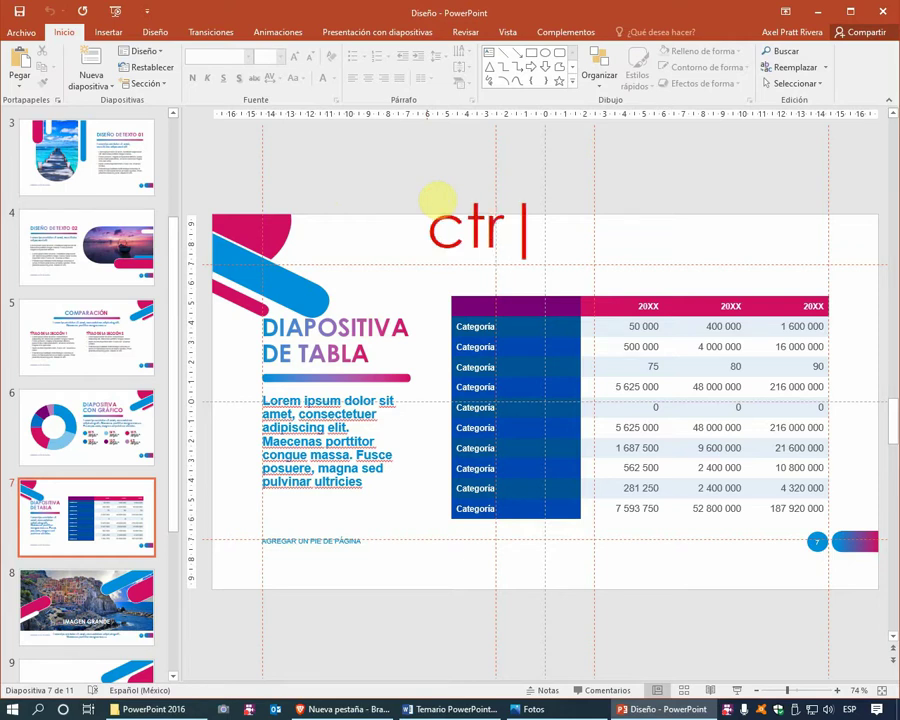
pyautogui.write('l+')
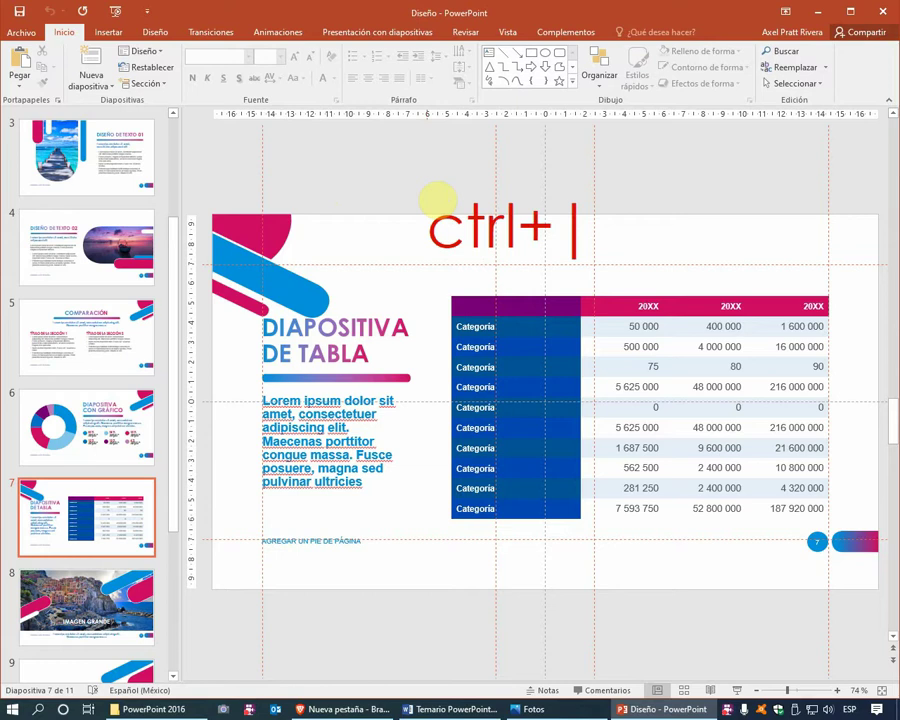
pyautogui.write('f4')
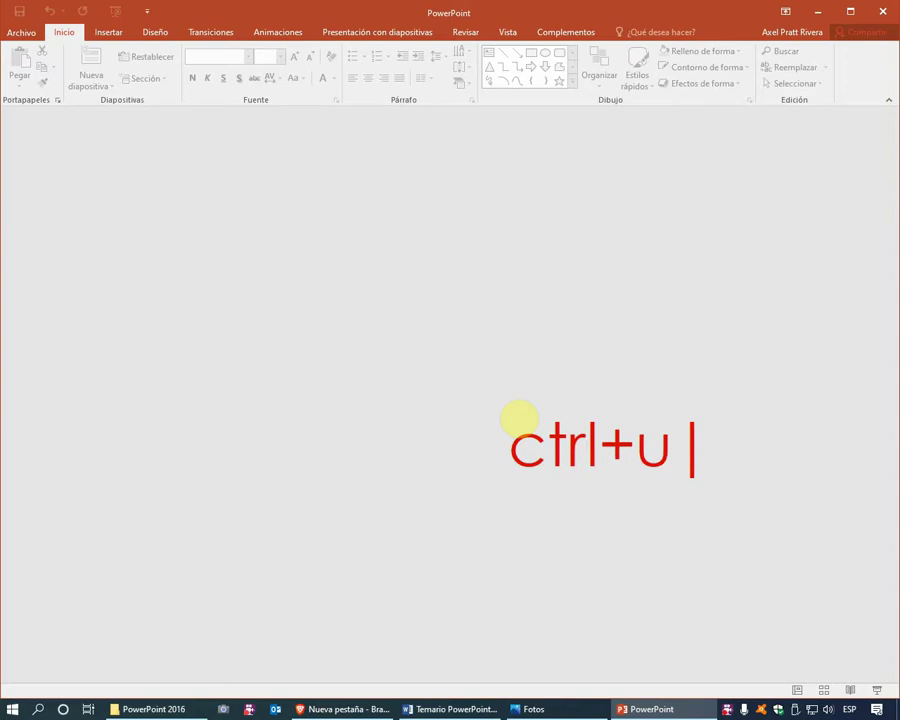
# - Create a blank presentation from File > New, then close Presentación3 with Ctrl+W
pyautogui.click(21, 32)
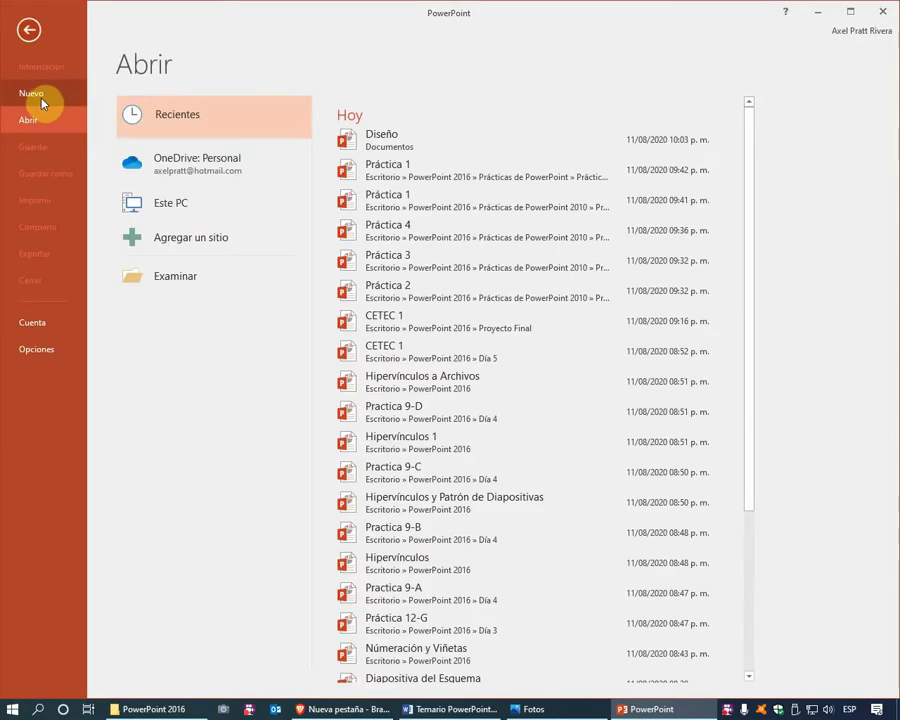
pyautogui.click(42, 100)
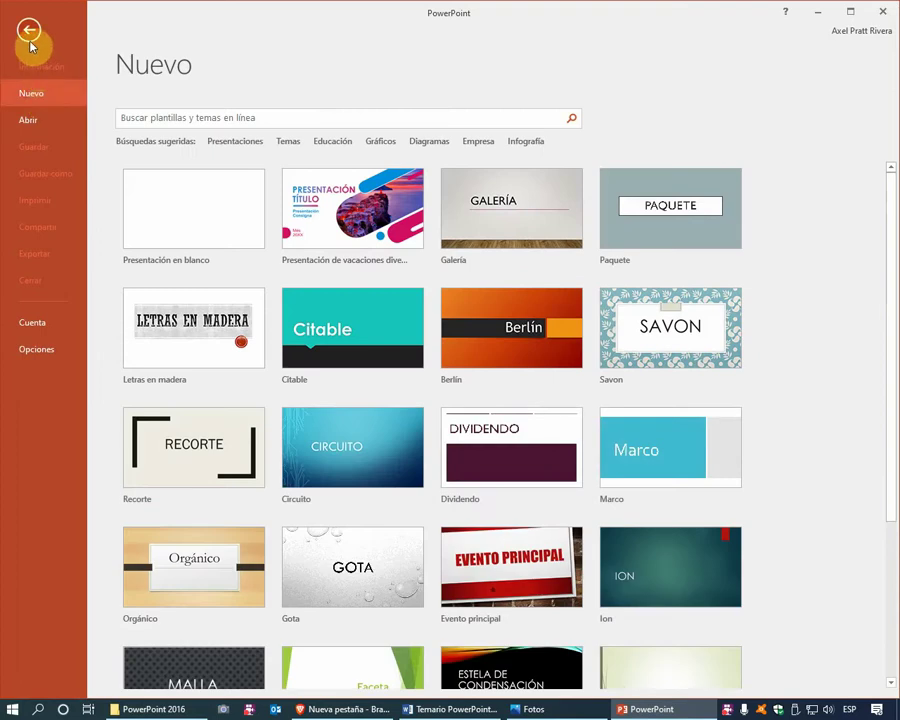
pyautogui.click(28, 32)
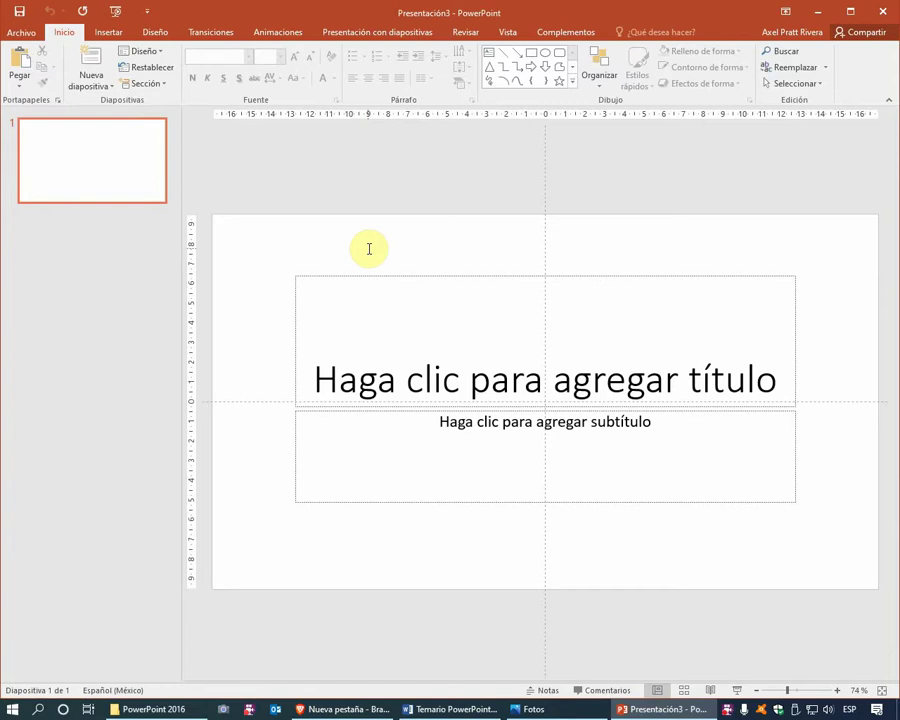
pyautogui.hotkey('ctrl', 'w')
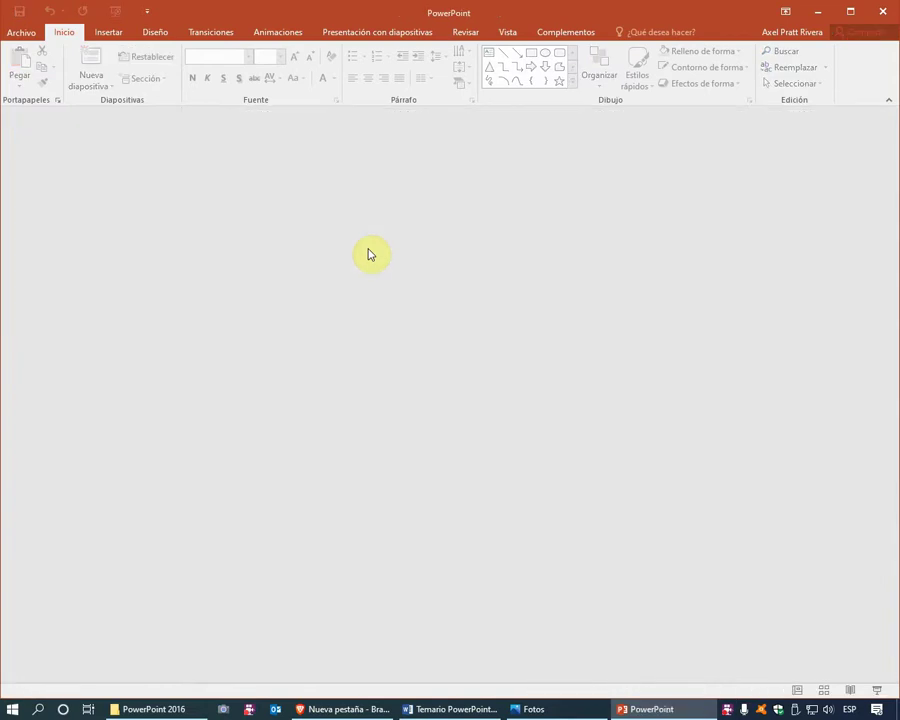
# - Create a presentation from the Empresa template 'Diseño de Marco arquitectura', then close it
pyautogui.click(20, 28)
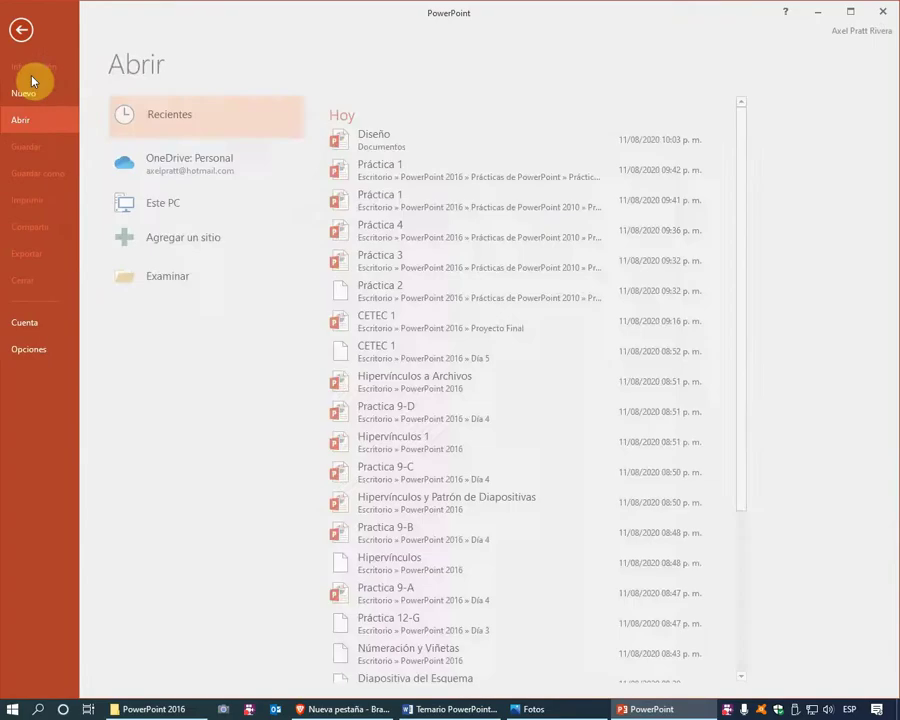
pyautogui.click(38, 93)
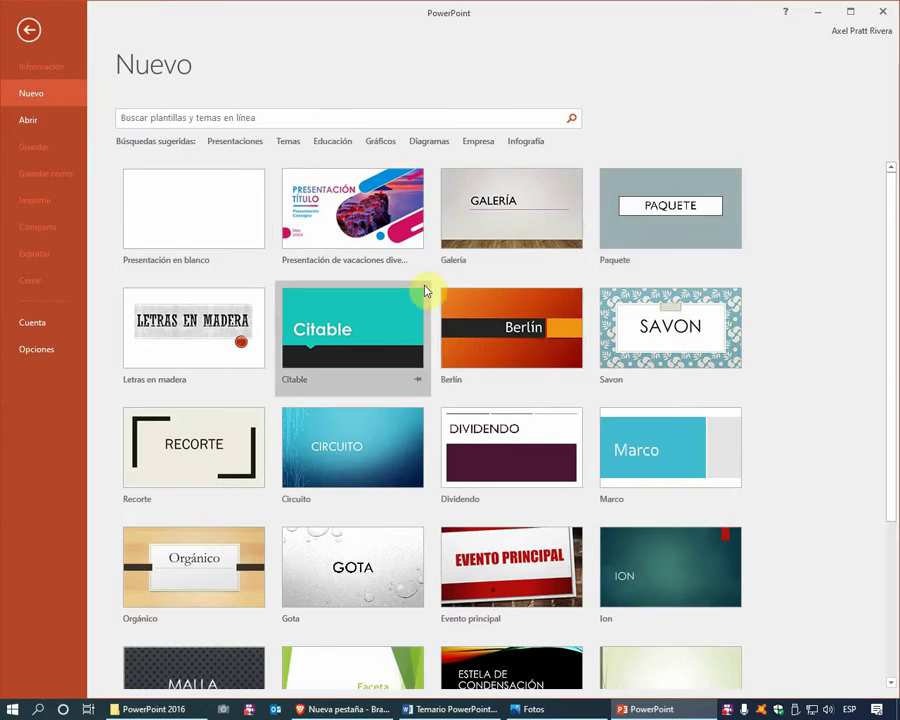
pyautogui.scroll(-3, 662, 358)
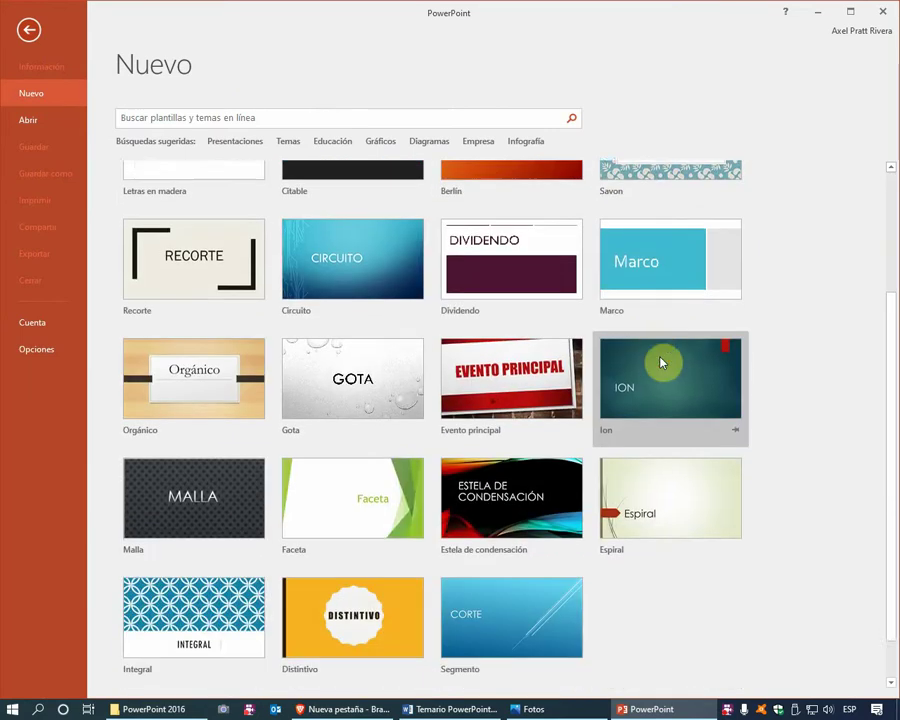
pyautogui.scroll(2, 660, 362)
pyautogui.scroll(2, 660, 360)
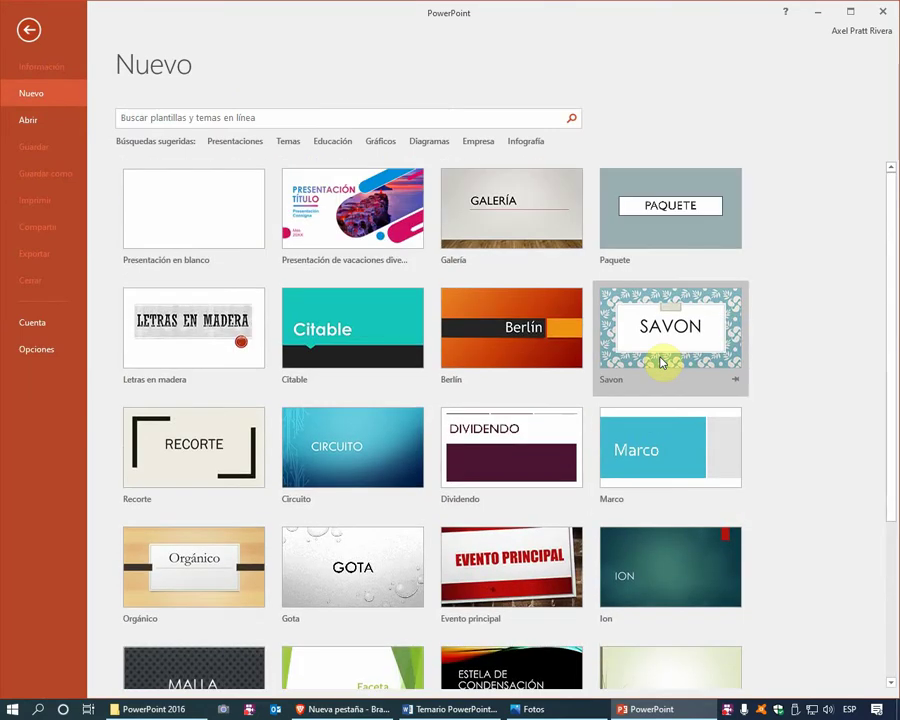
pyautogui.click(480, 141)
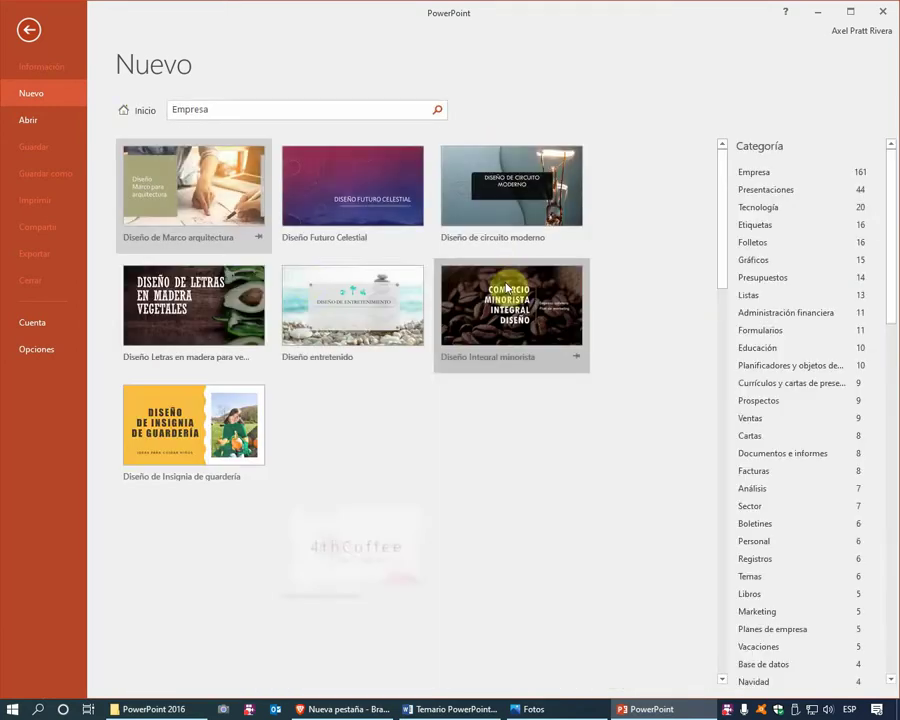
pyautogui.click(228, 205)
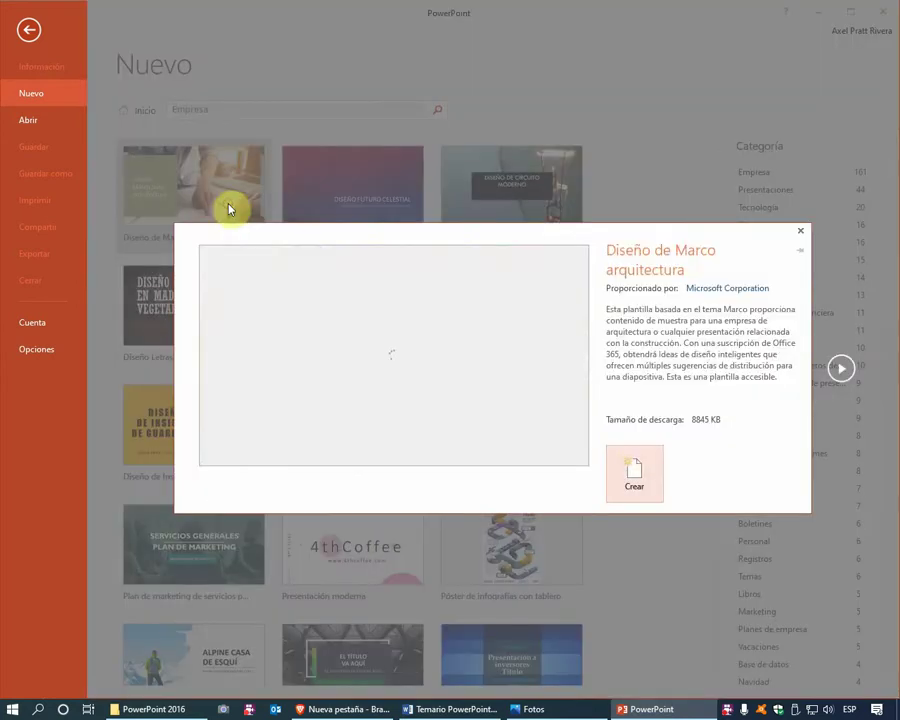
pyautogui.click(640, 468)
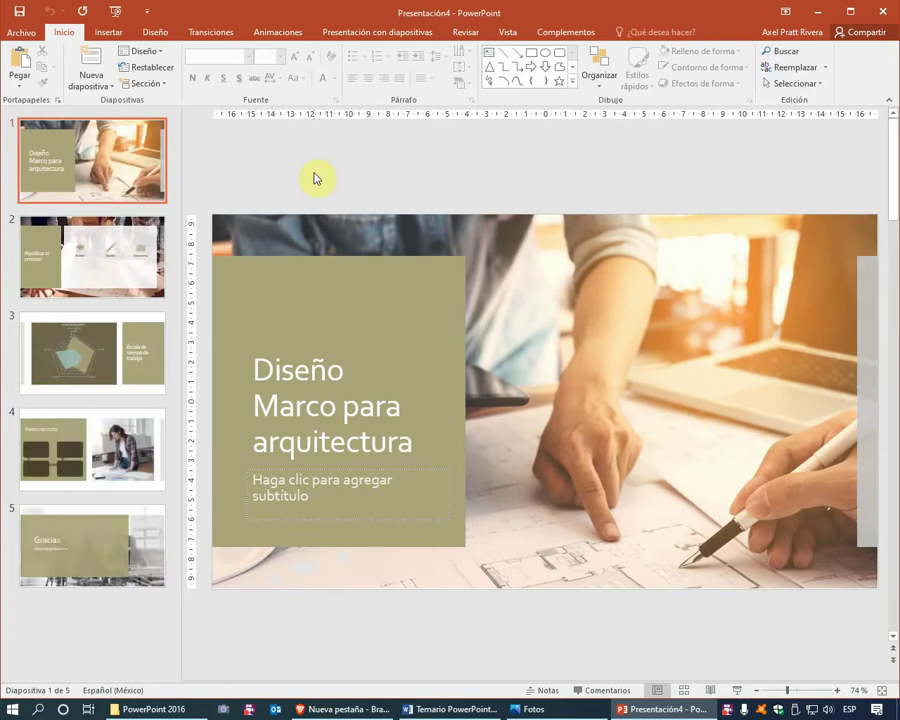
pyautogui.hotkey('ctrl', 'w')
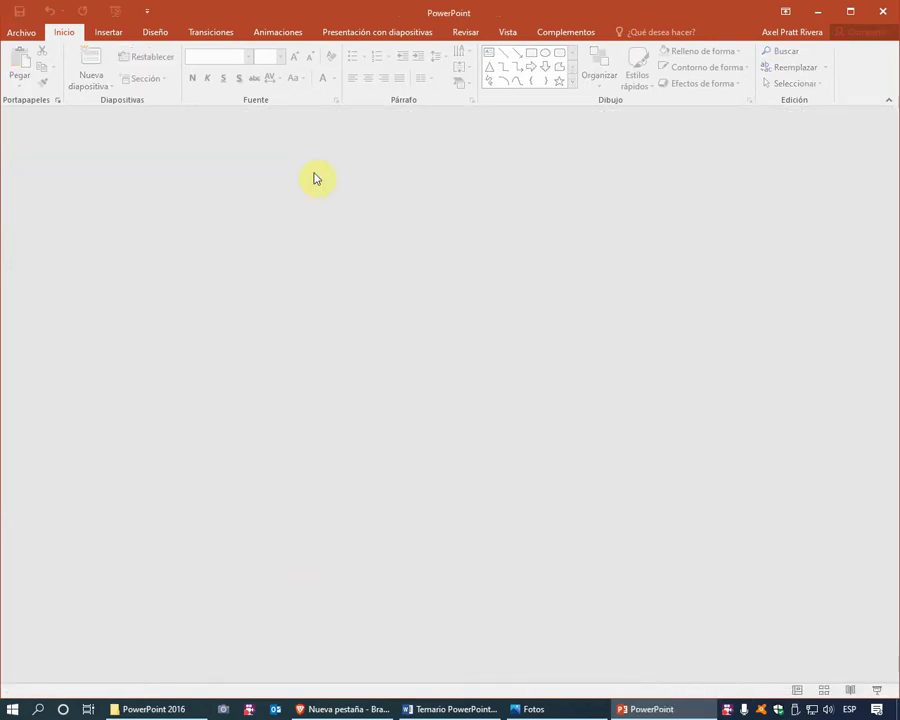
# - Create a new presentation with the Berlín theme
pyautogui.click(21, 32)
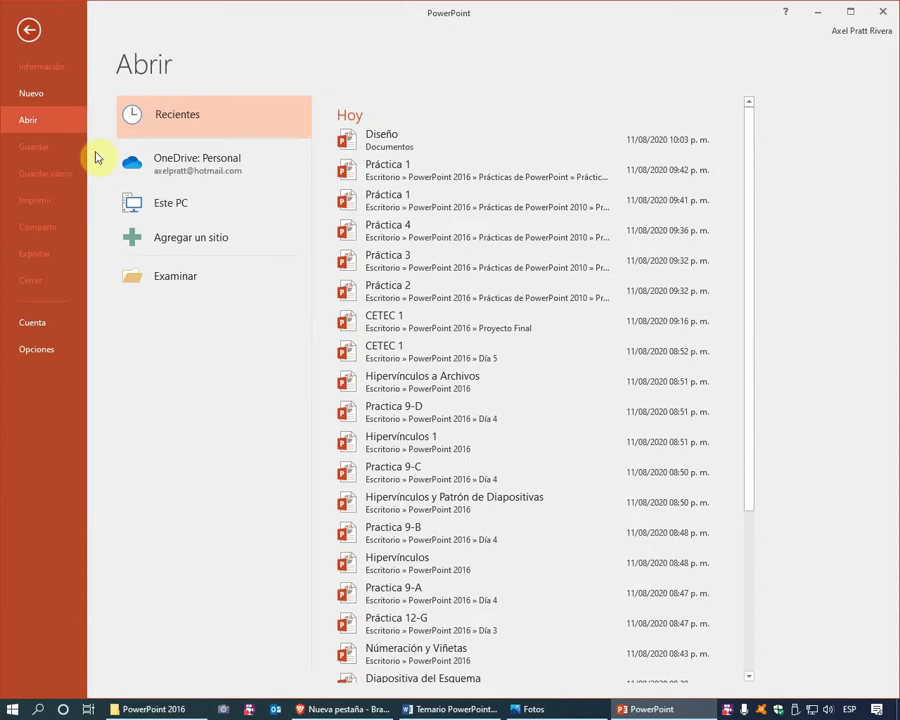
pyautogui.click(50, 97)
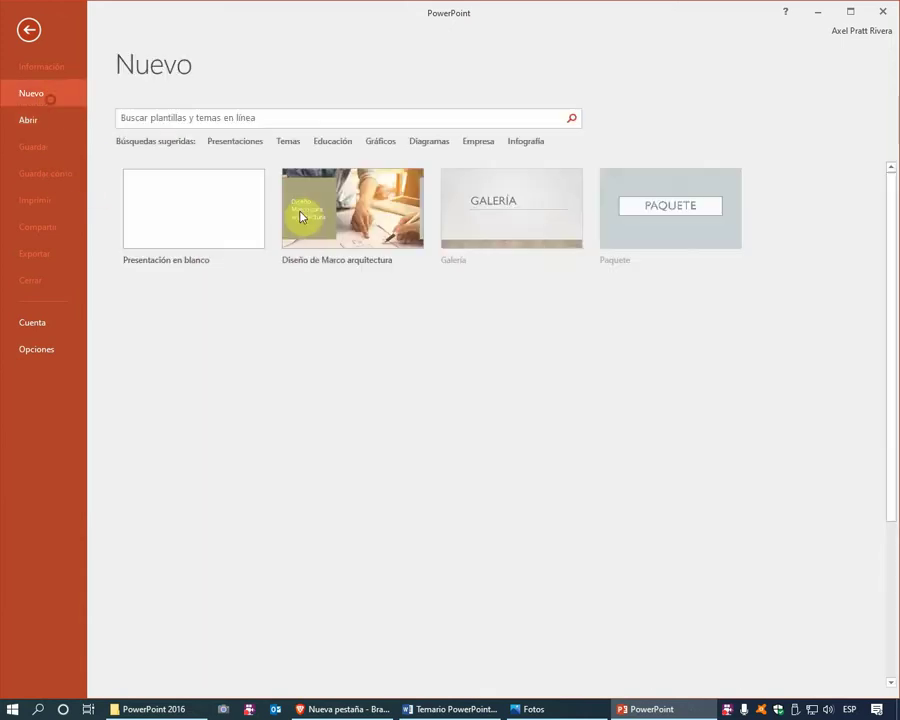
pyautogui.click(496, 328)
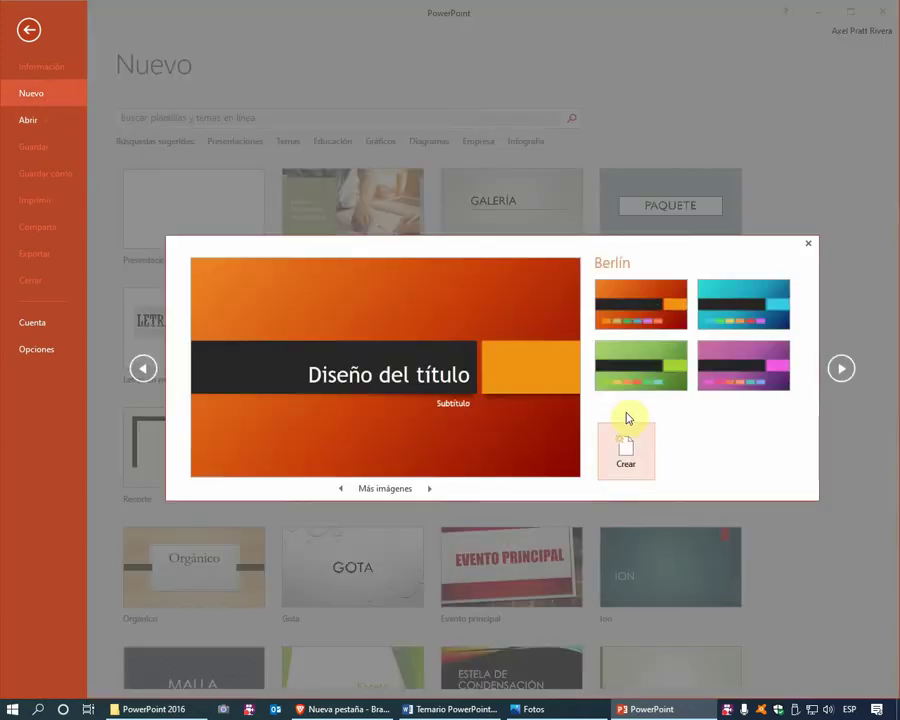
pyautogui.click(630, 440)
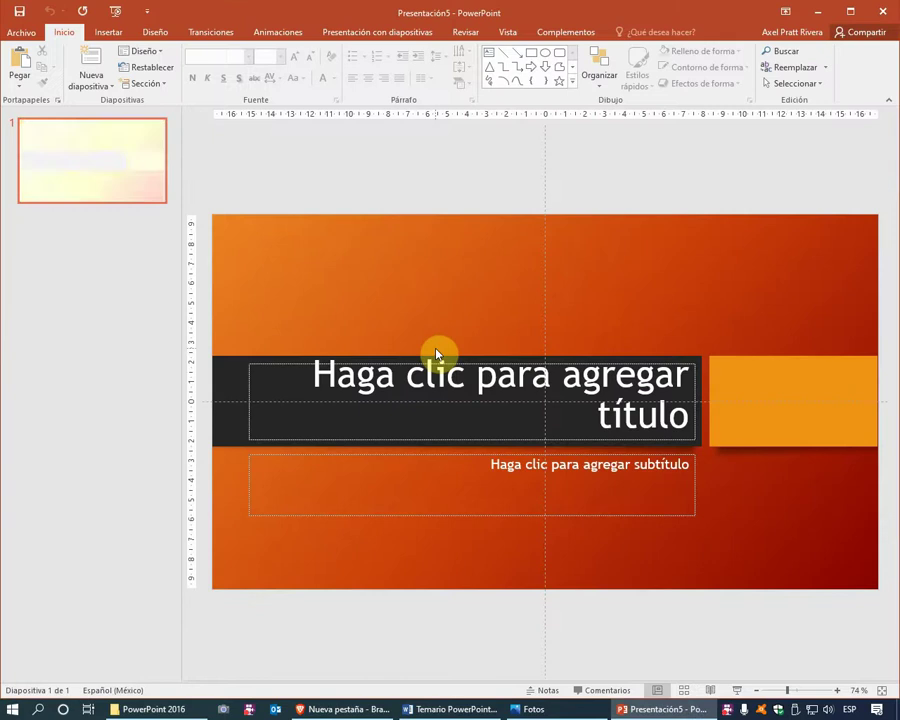
# - Enter 'Texto' as the slide title and close the presentation
pyautogui.click(427, 370)
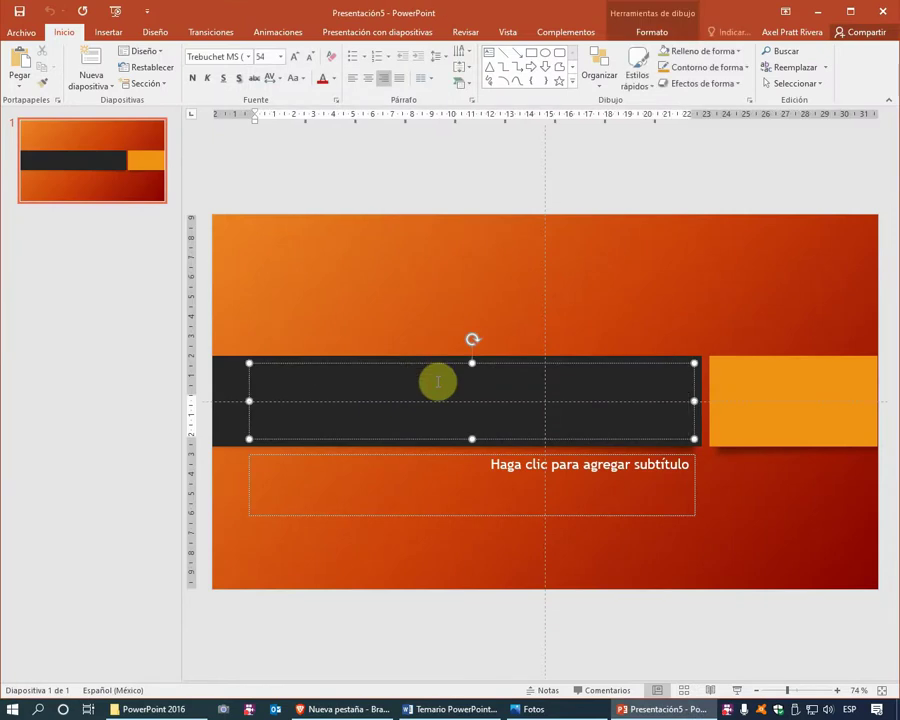
pyautogui.write('Texto')
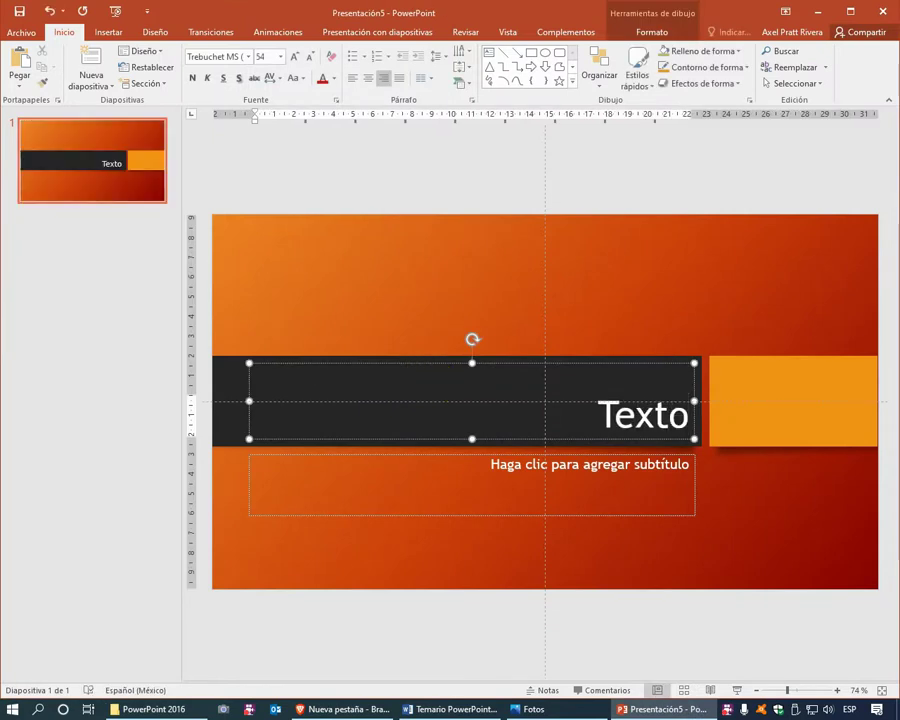
pyautogui.click(465, 198)
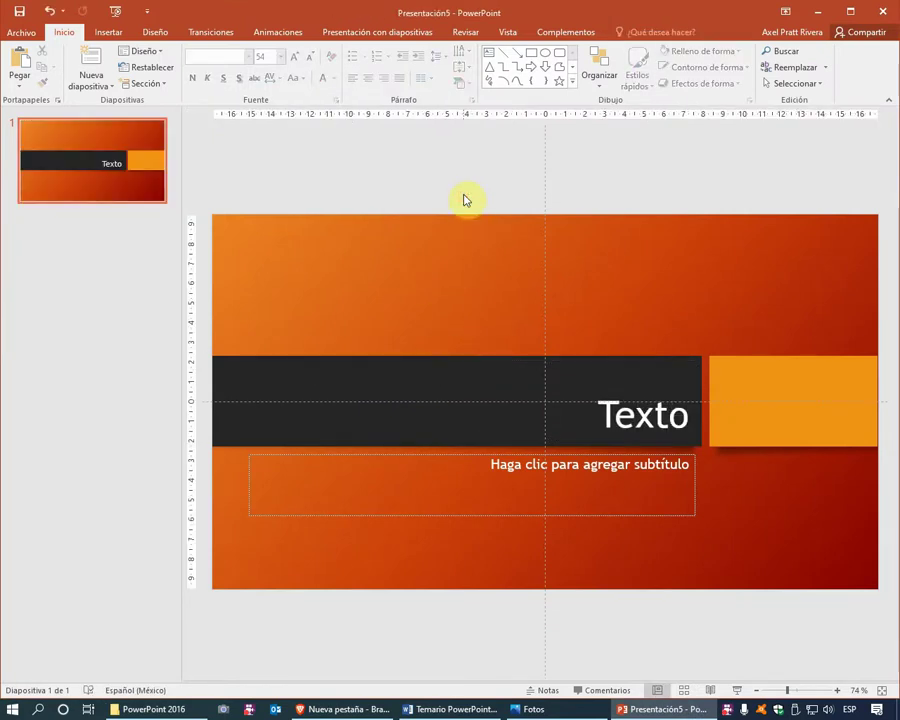
pyautogui.hotkey('alt', 'F4')
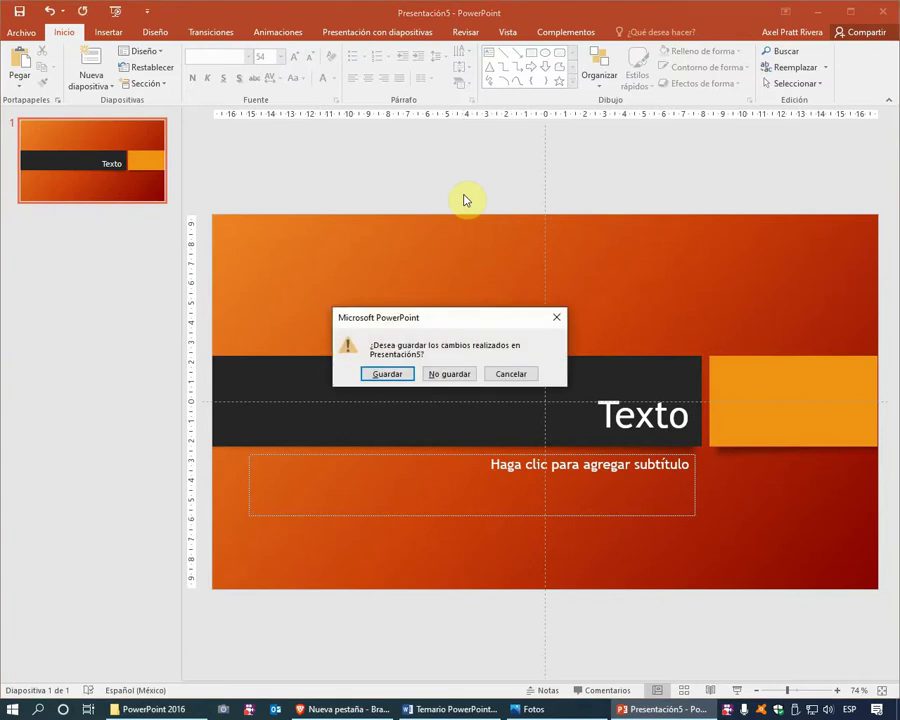
# - Save the slide as Texto in PDF format, then close Acrobat Reader after viewing it
pyautogui.click(405, 378)
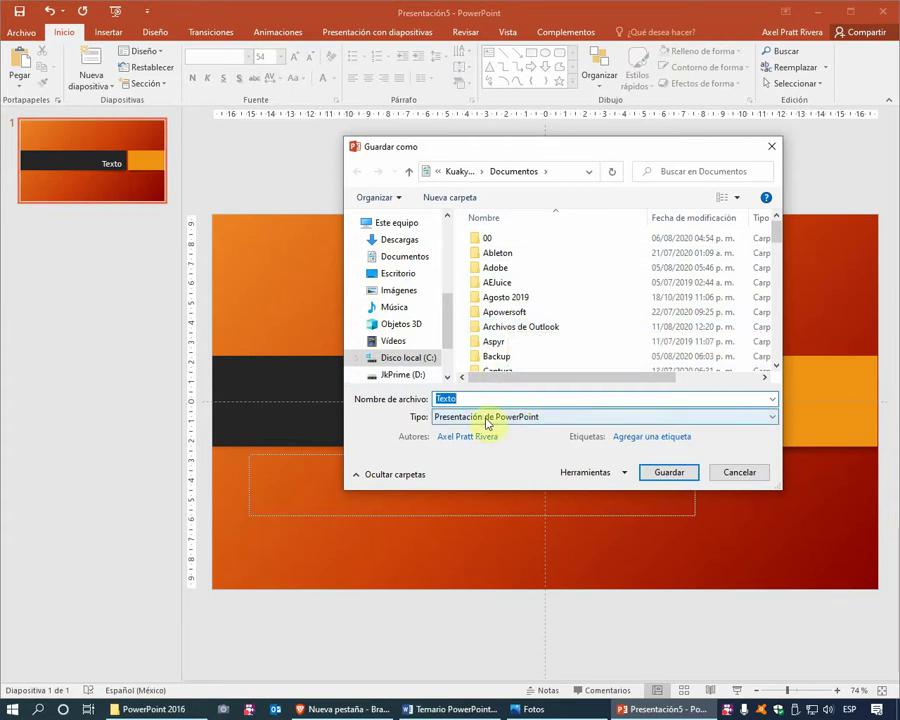
pyautogui.click(487, 418)
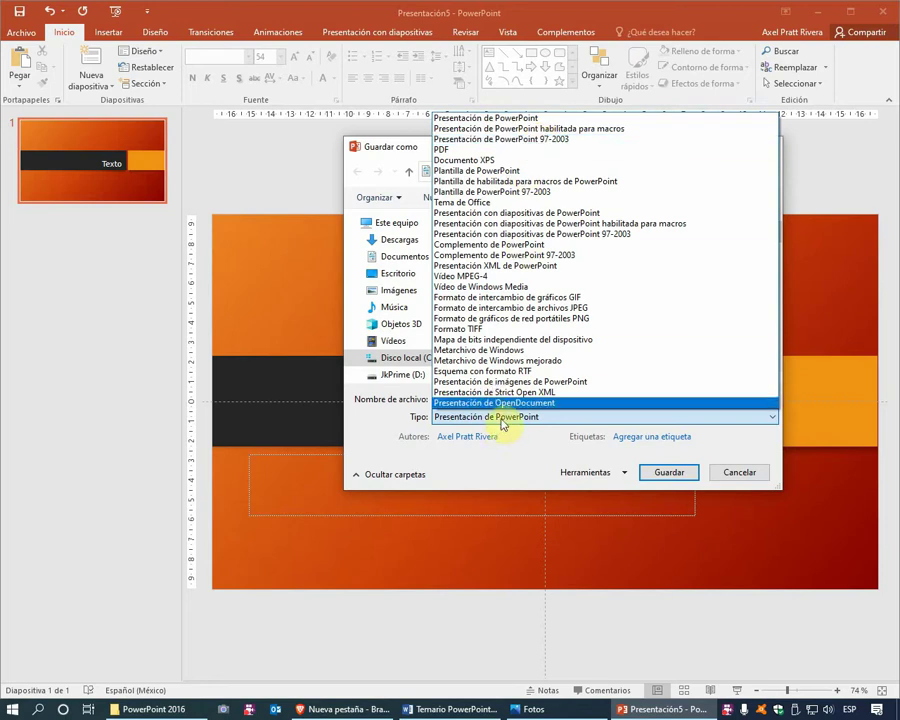
pyautogui.click(450, 149)
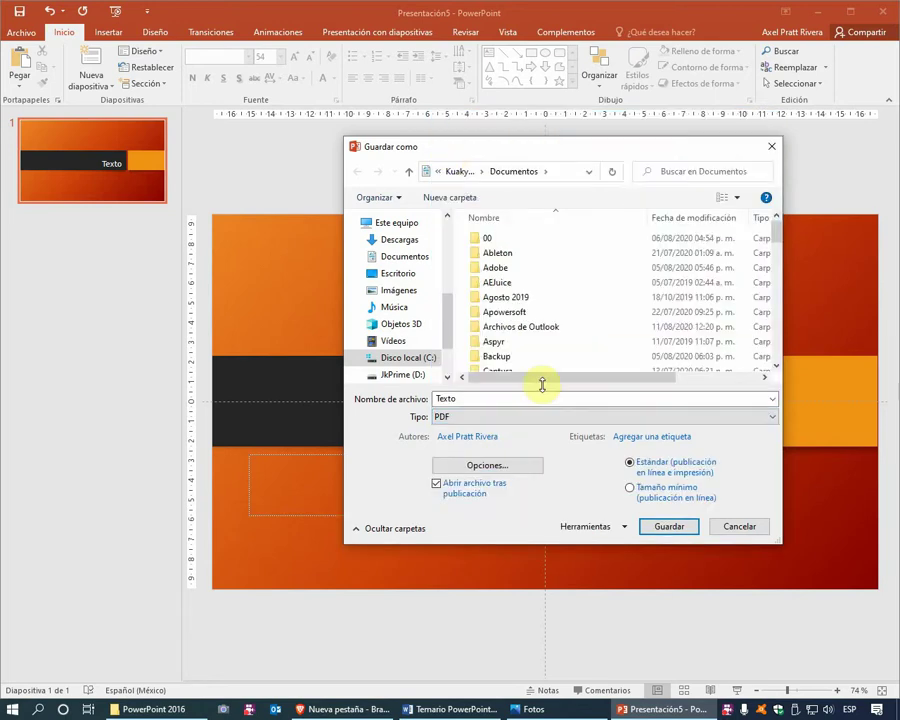
pyautogui.click(660, 525)
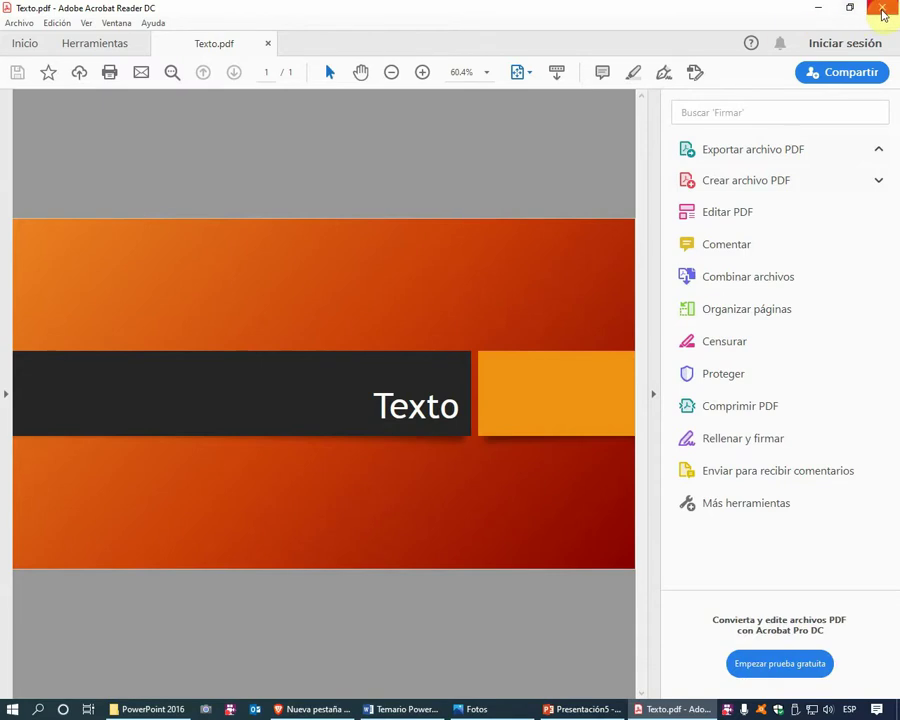
pyautogui.click(883, 12)
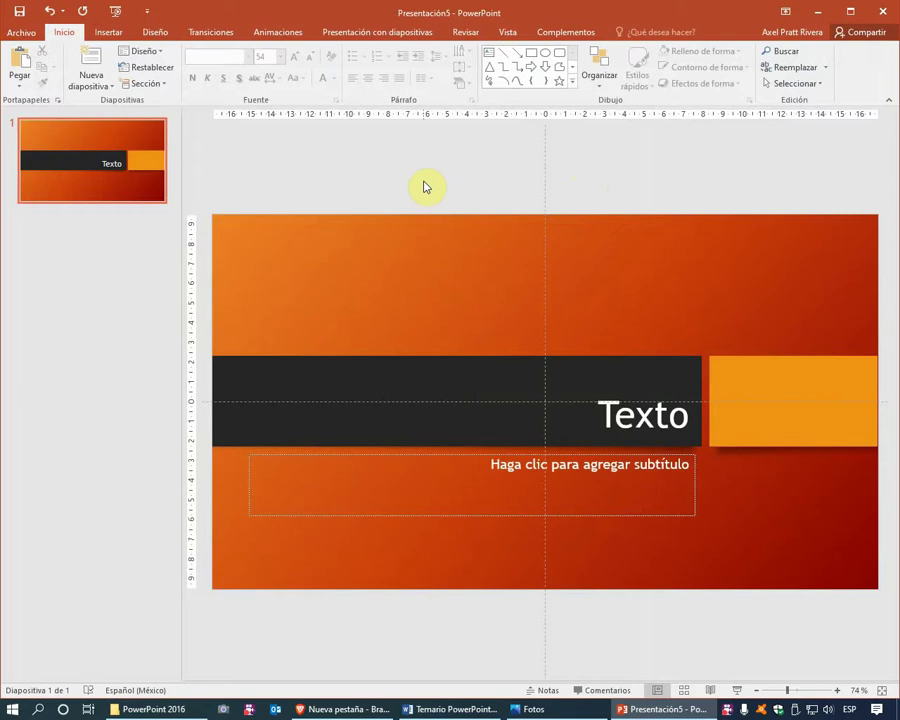
# - Close Presentación5 without saving and show the Abrir page's recent presentations
pyautogui.hotkey('ctrl', 'w')
pyautogui.click(448, 370)
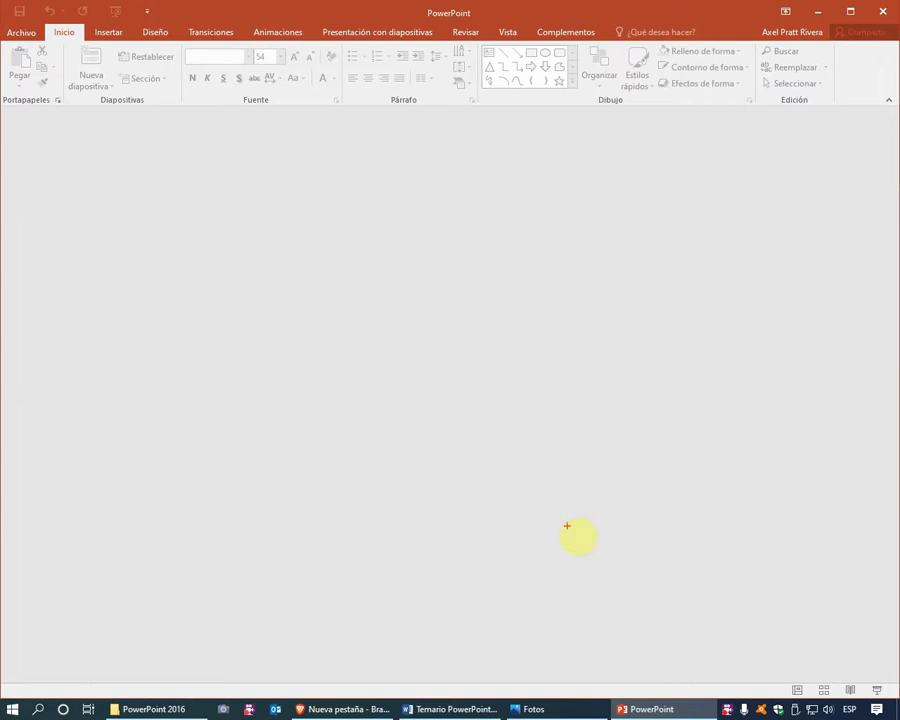
pyautogui.moveTo(352, 398); pyautogui.dragTo(352, 345)
pyautogui.write('ct')
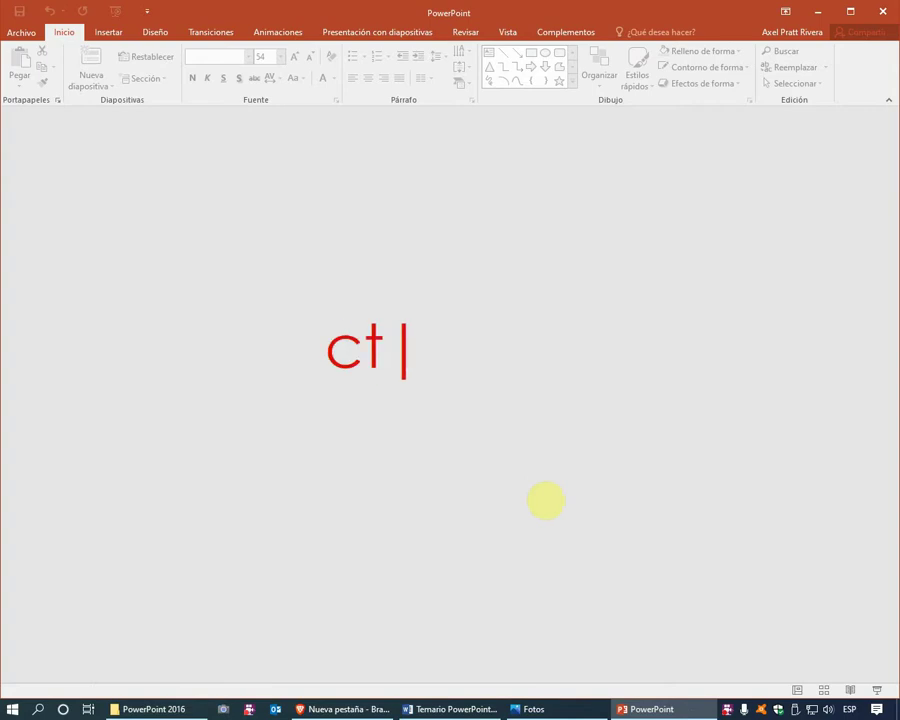
pyautogui.write('rl+')
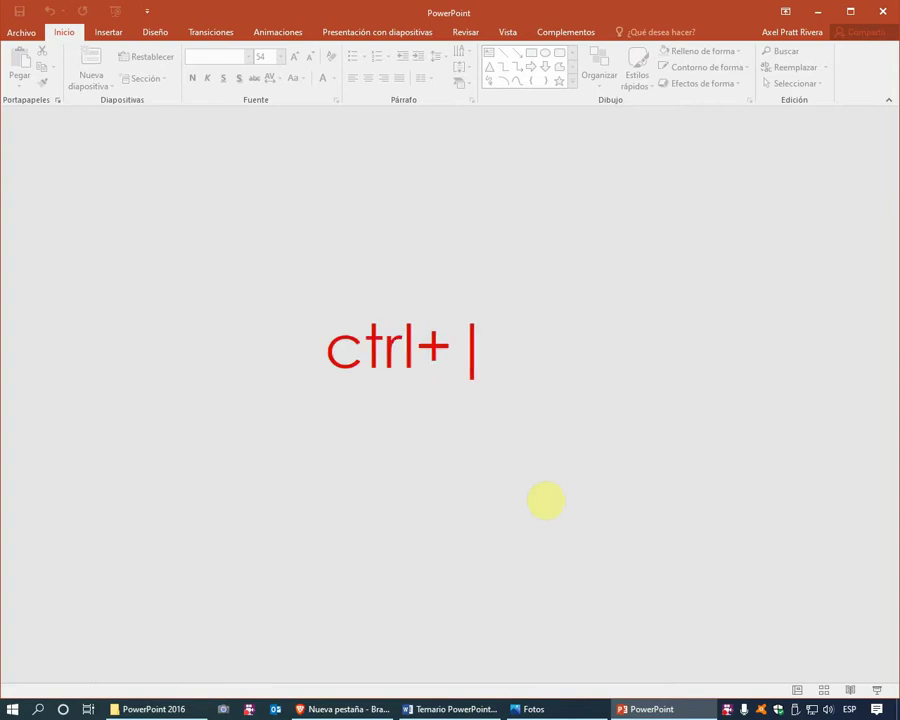
pyautogui.write('a')
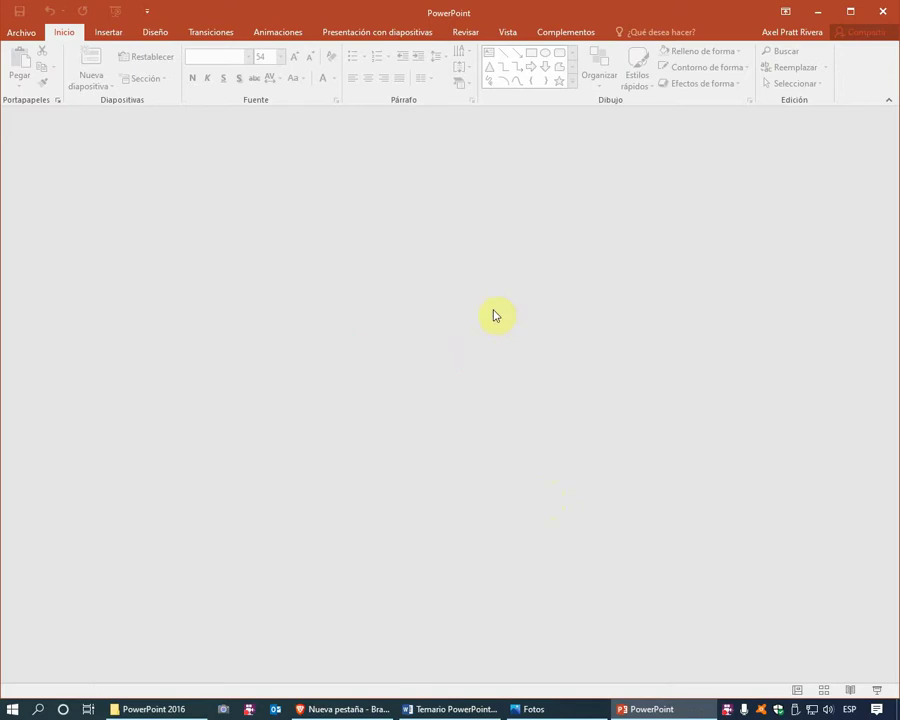
pyautogui.hotkey('ctrl', 'a')
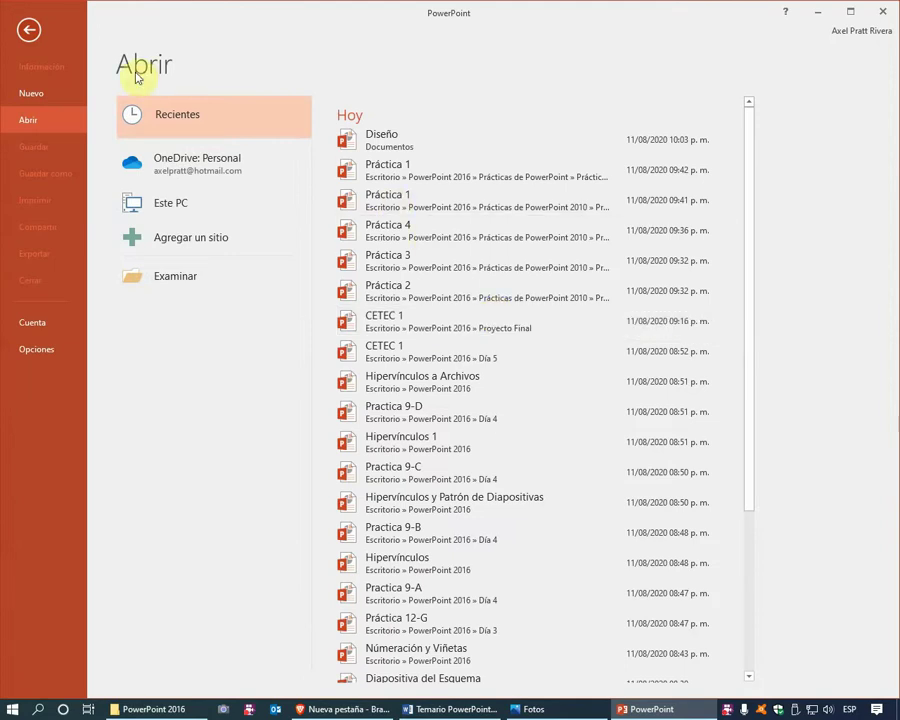
pyautogui.click(42, 40)
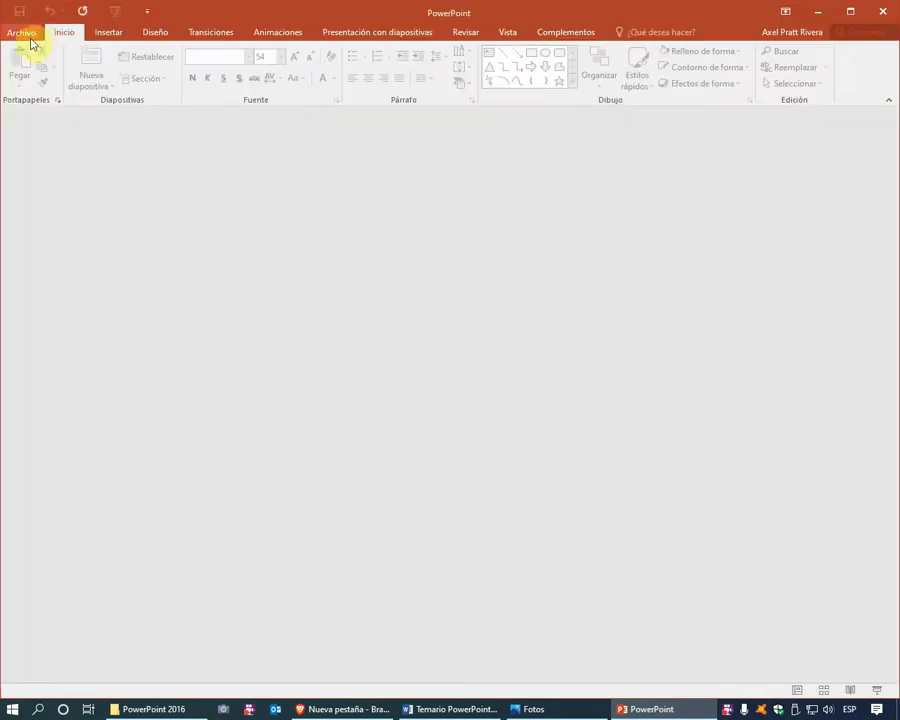
pyautogui.click(31, 41)
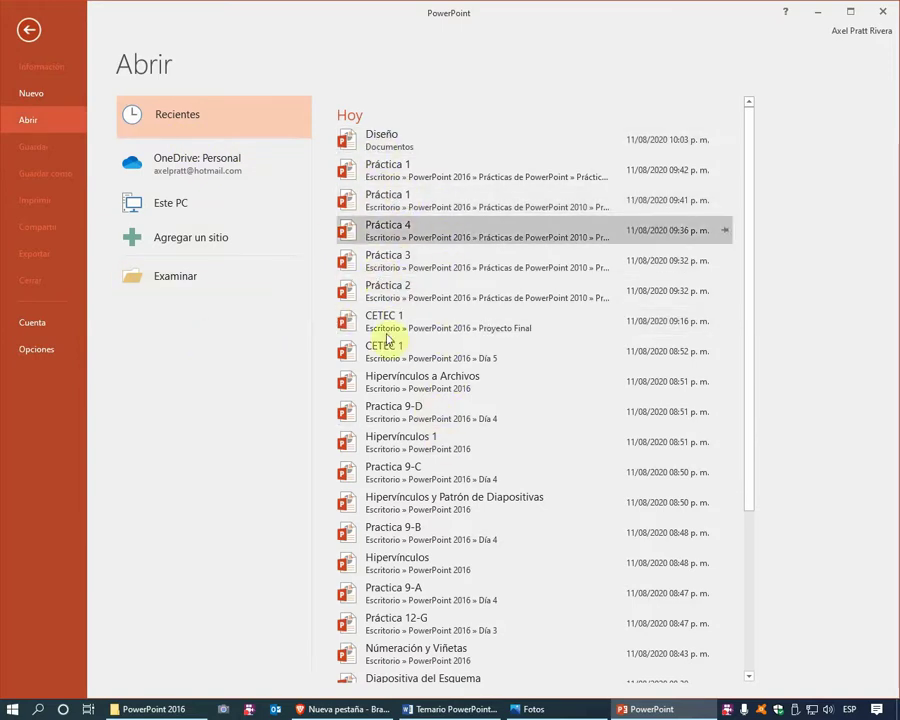
pyautogui.scroll(-3, 386, 569)
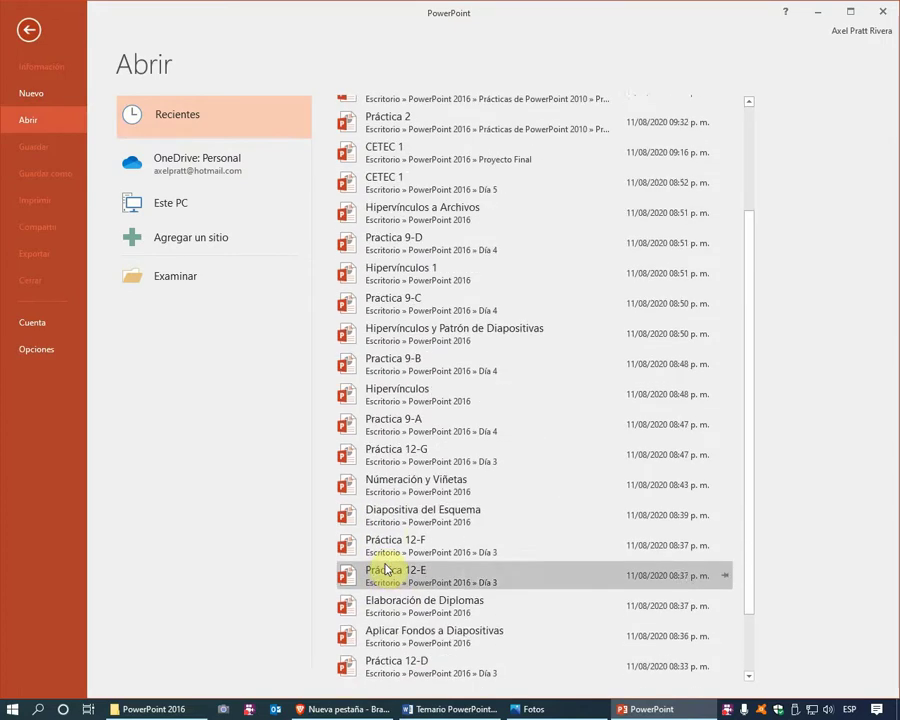
pyautogui.scroll(-2, 386, 569)
pyautogui.scroll(3, 386, 560)
pyautogui.scroll(3, 403, 350)
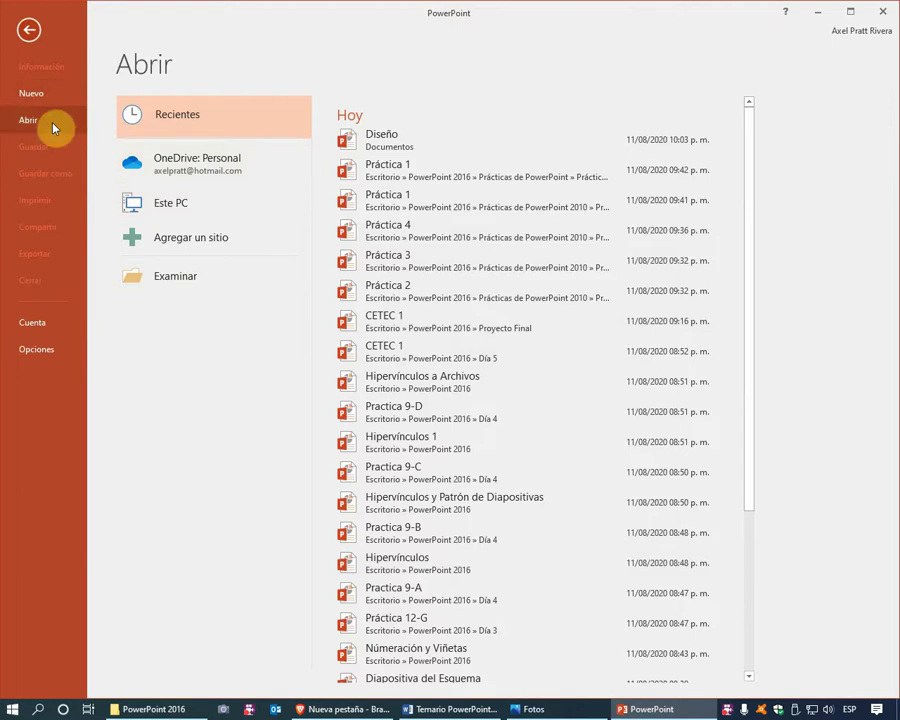
pyautogui.scroll(-1, 405, 400)
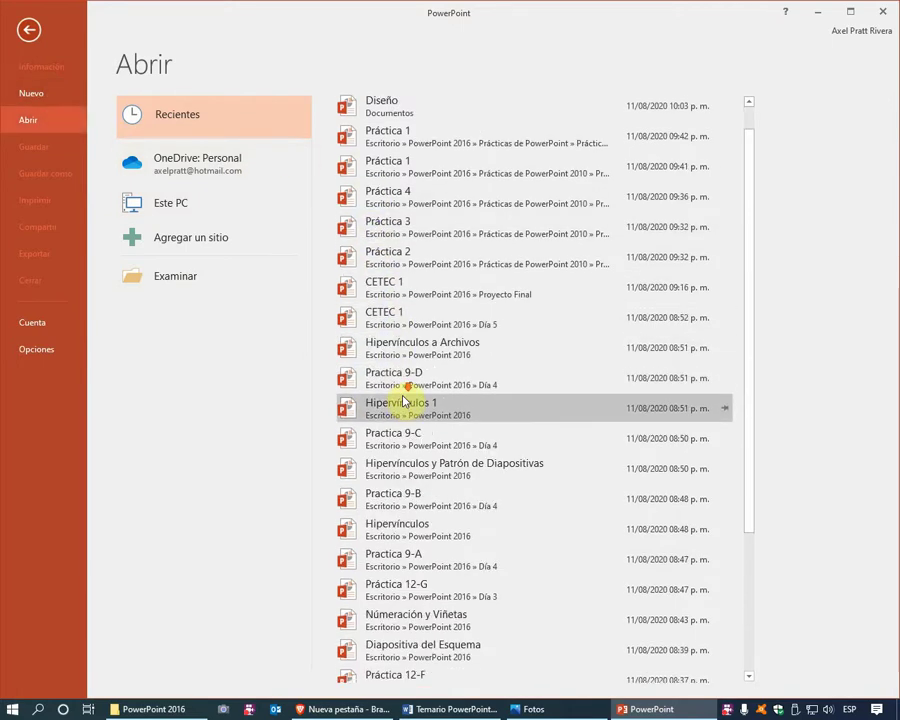
pyautogui.scroll(-1, 405, 400)
pyautogui.scroll(-2, 406, 436)
pyautogui.scroll(-1, 410, 444)
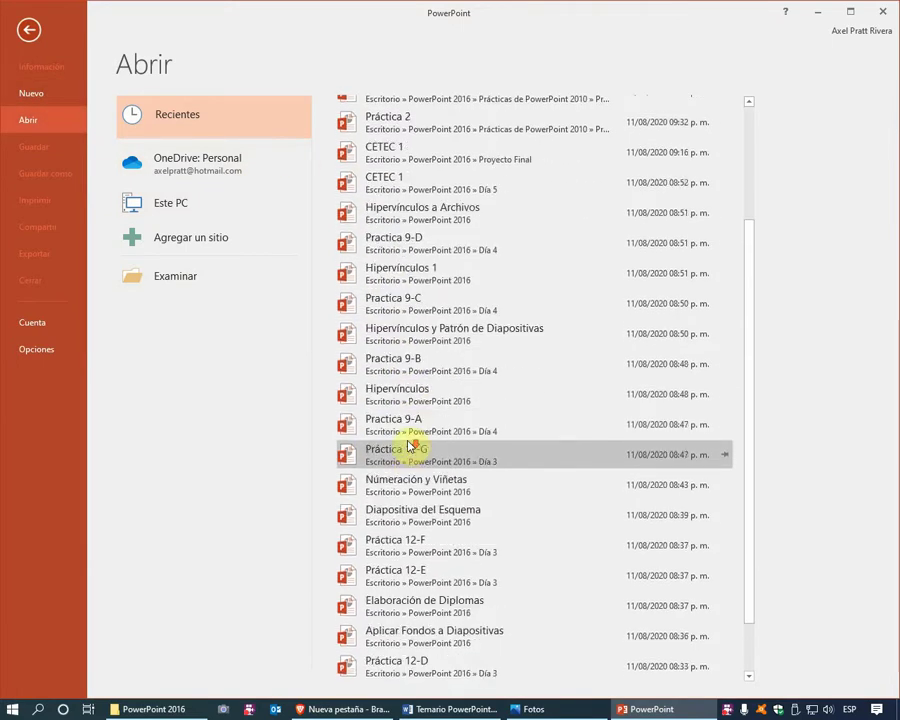
pyautogui.scroll(-1, 408, 446)
pyautogui.scroll(-1, 408, 448)
pyautogui.scroll(3, 408, 448)
pyautogui.scroll(1, 409, 446)
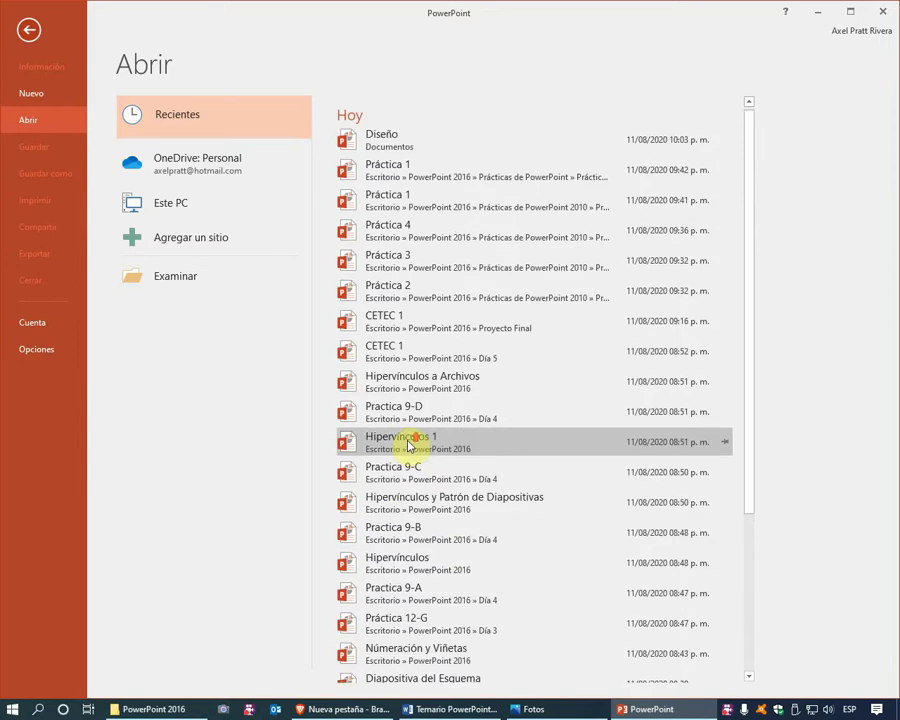
# - Browse to the PowerPoint 2016 folder under Acceso rápido and open 'Bienvenidos a PowerPoint'
pyautogui.click(186, 277)
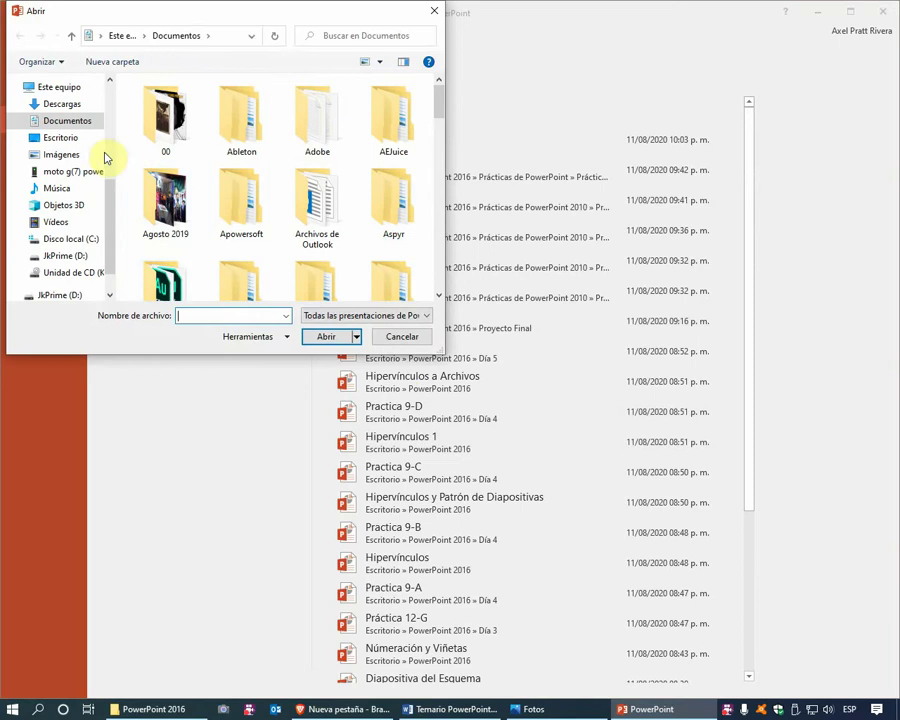
pyautogui.moveTo(112, 200); pyautogui.dragTo(112, 105)
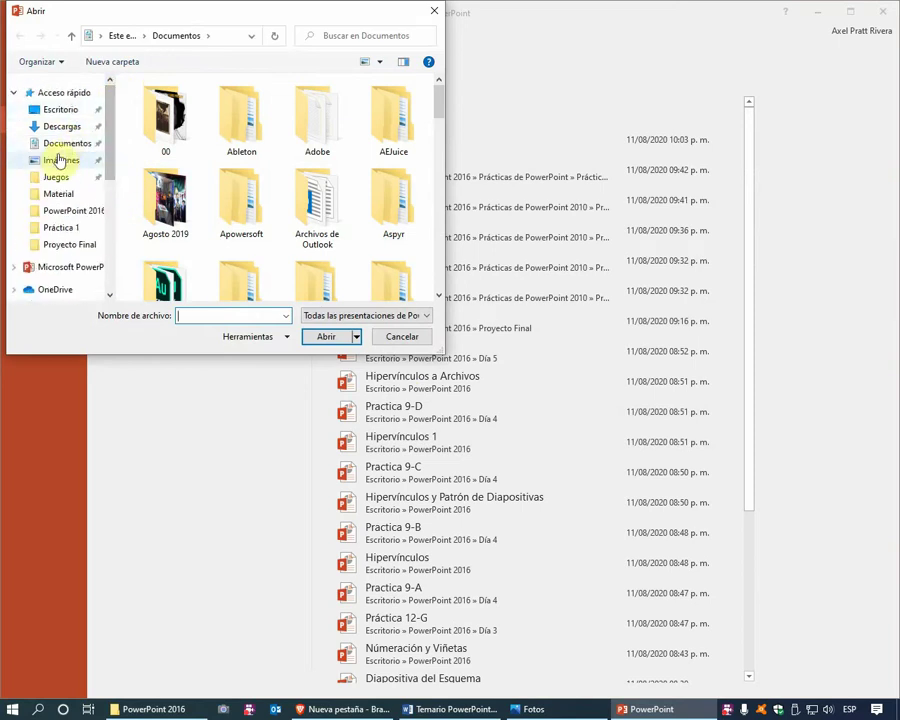
pyautogui.click(60, 214)
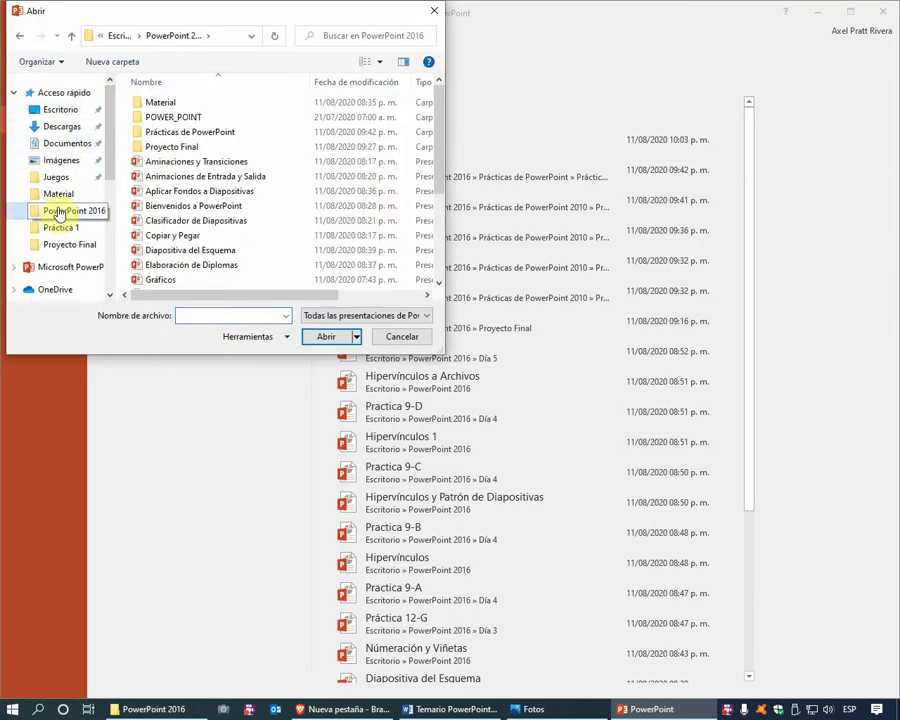
pyautogui.click(171, 164)
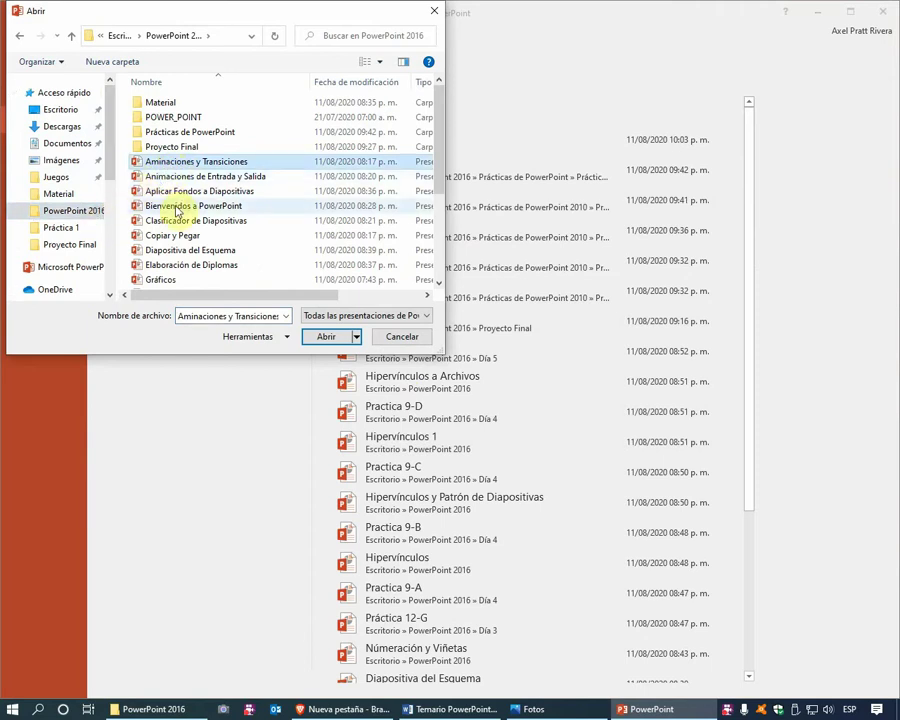
pyautogui.click(172, 206)
pyautogui.click(322, 337)
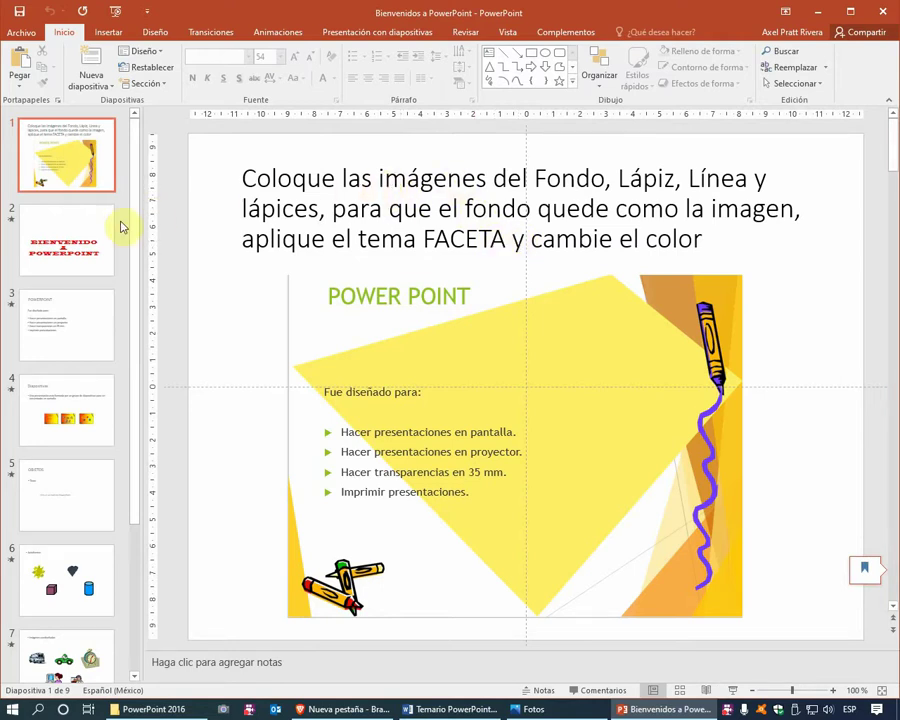
# - Step through slides 2, 3 and 4, ending on the 'Diapositivas' slide
pyautogui.click(85, 236)
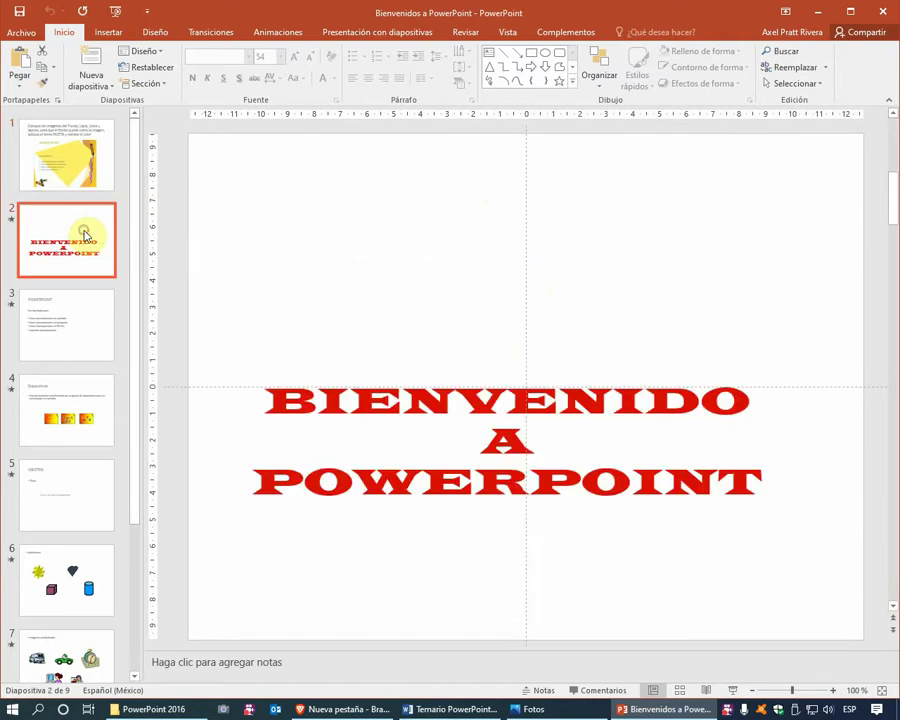
pyautogui.click(80, 314)
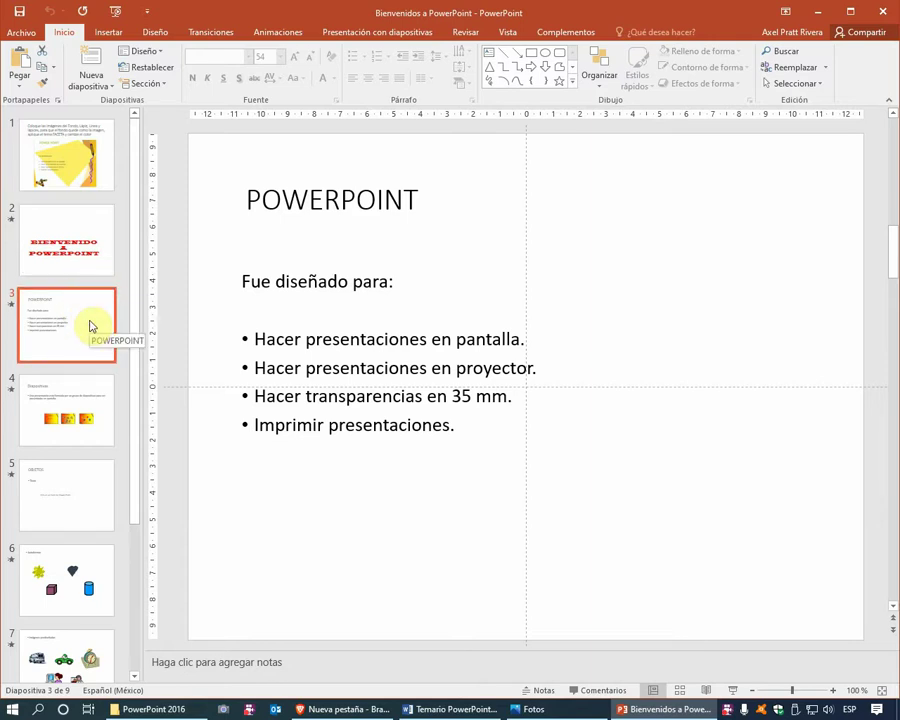
pyautogui.click(77, 387)
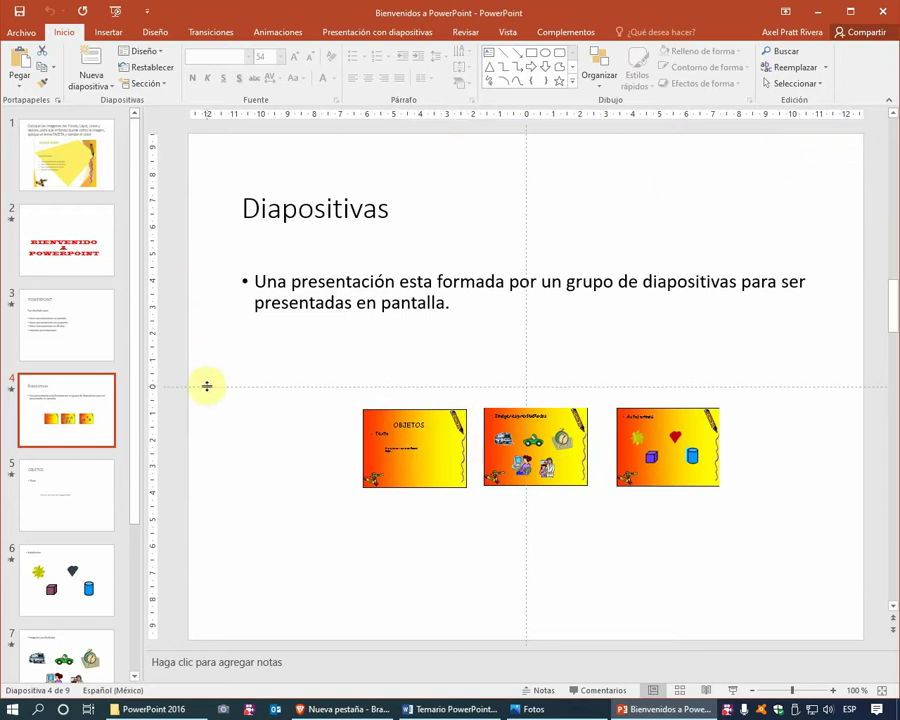
# - View slide 5 (OBJETOS), select its 'Esto es un texto en Power Point' text box, then deselect it
pyautogui.click(70, 475)
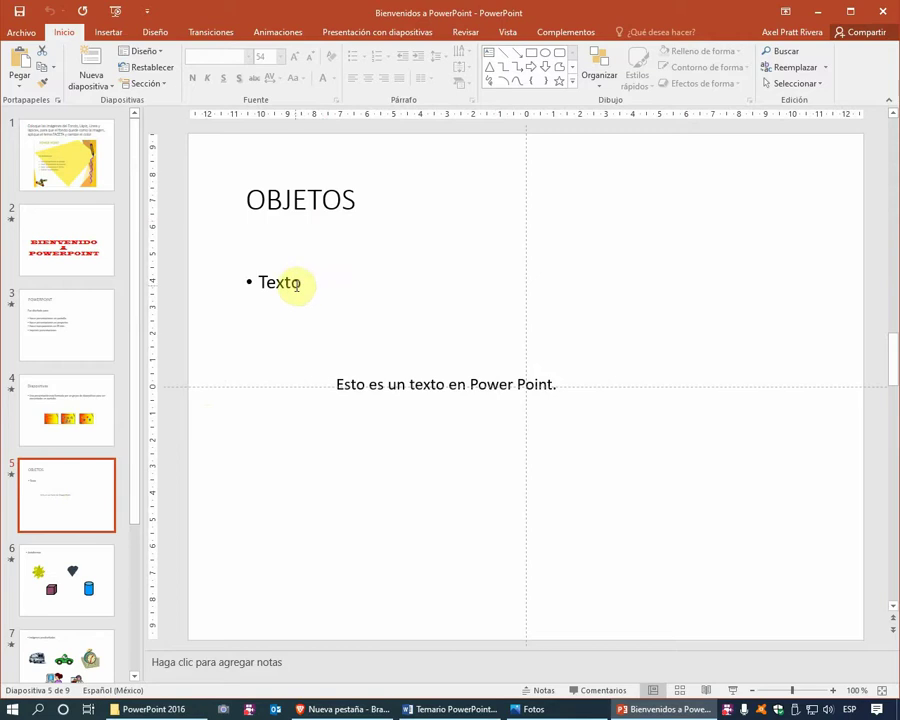
pyautogui.click(388, 382)
pyautogui.click(388, 371)
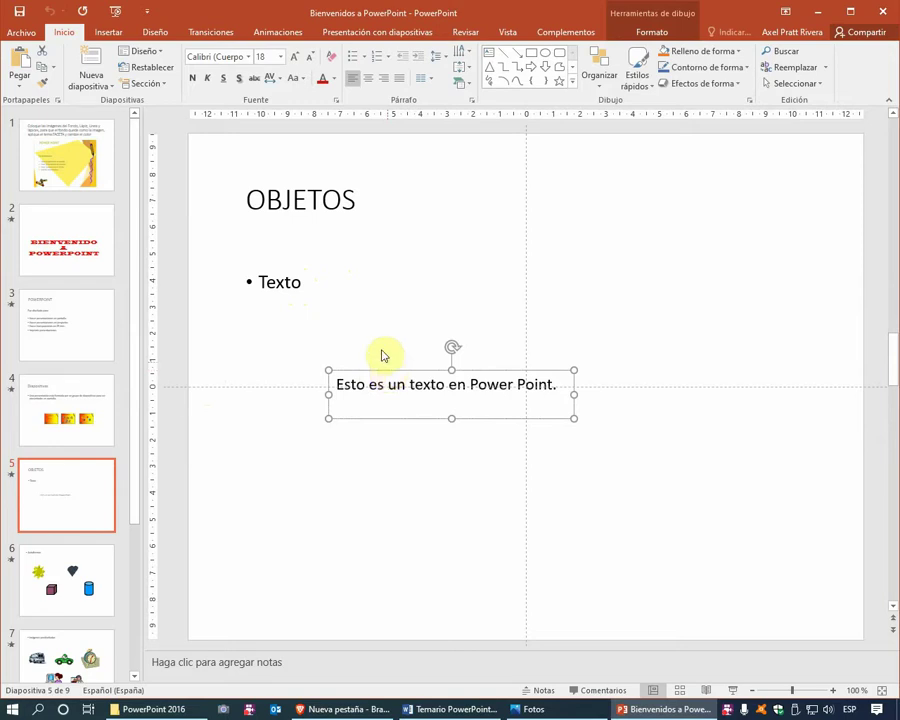
pyautogui.click(300, 340)
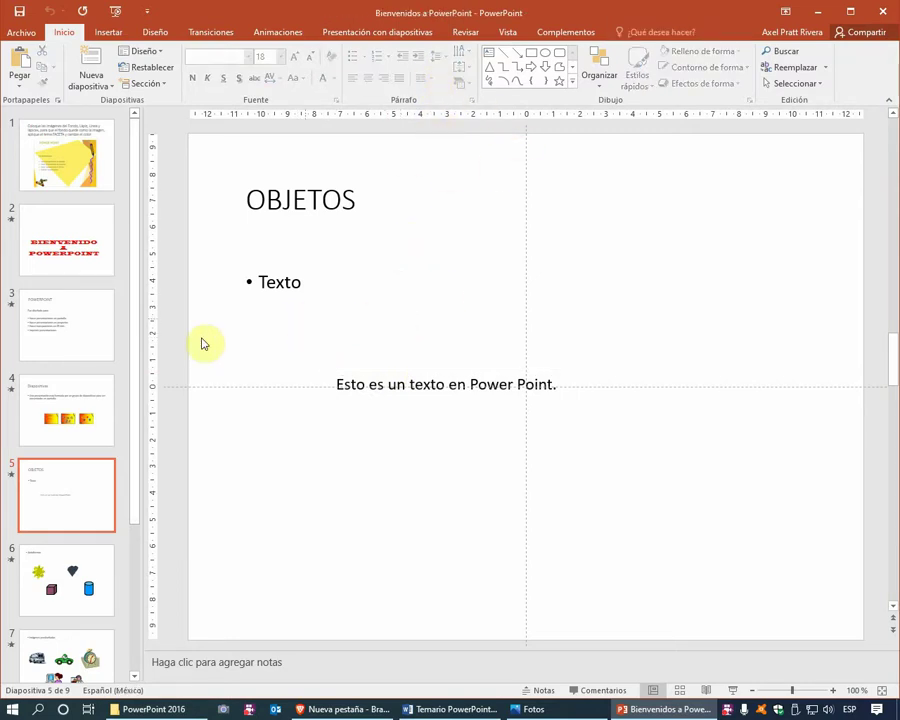
# - Scroll the thumbnails and show slide 6, the Autoformas shapes slide
pyautogui.scroll(-2, 100, 368)
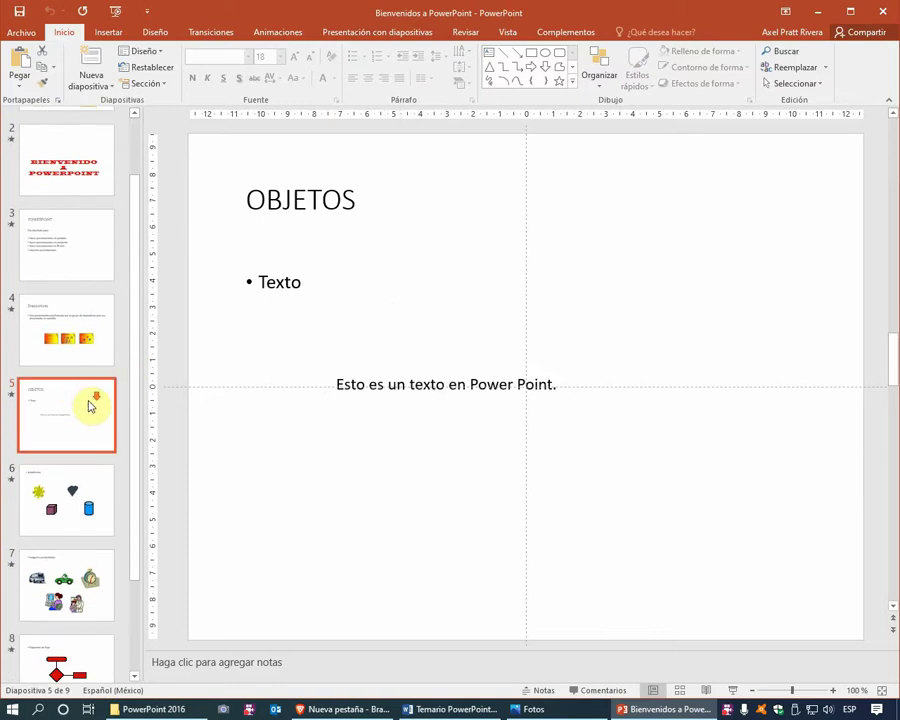
pyautogui.scroll(-1, 84, 390)
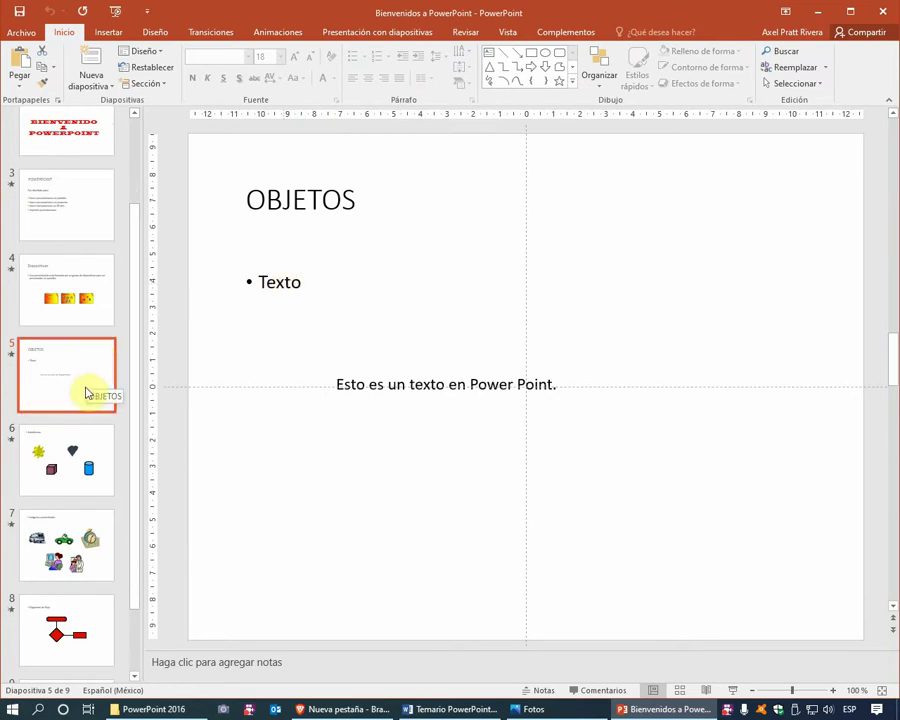
pyautogui.click(84, 460)
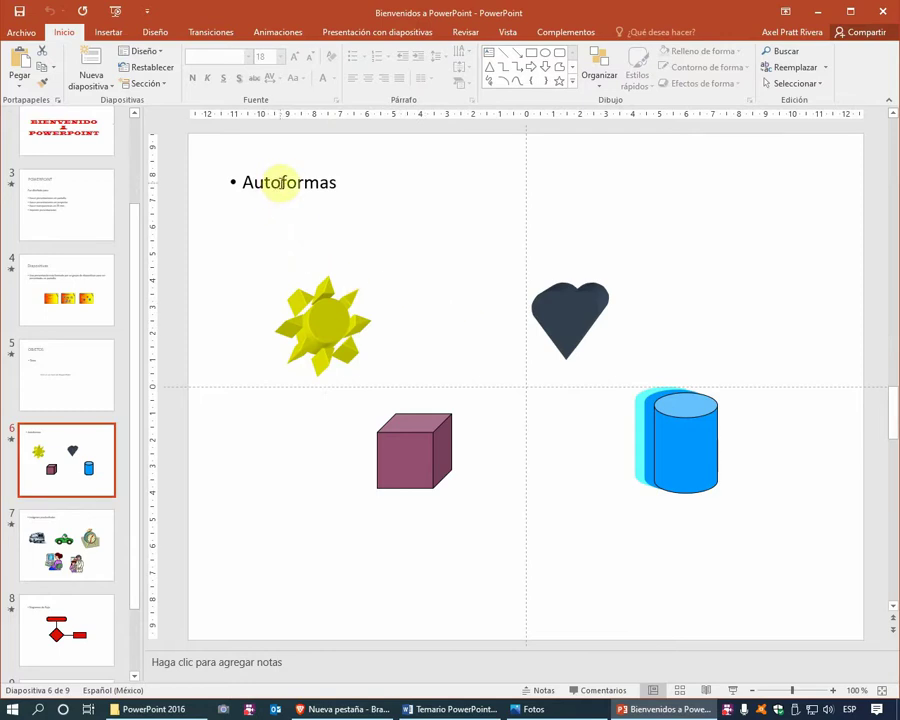
# - On the Insertar tab, look at the Formas gallery and close it without adding a shape
pyautogui.click(110, 32)
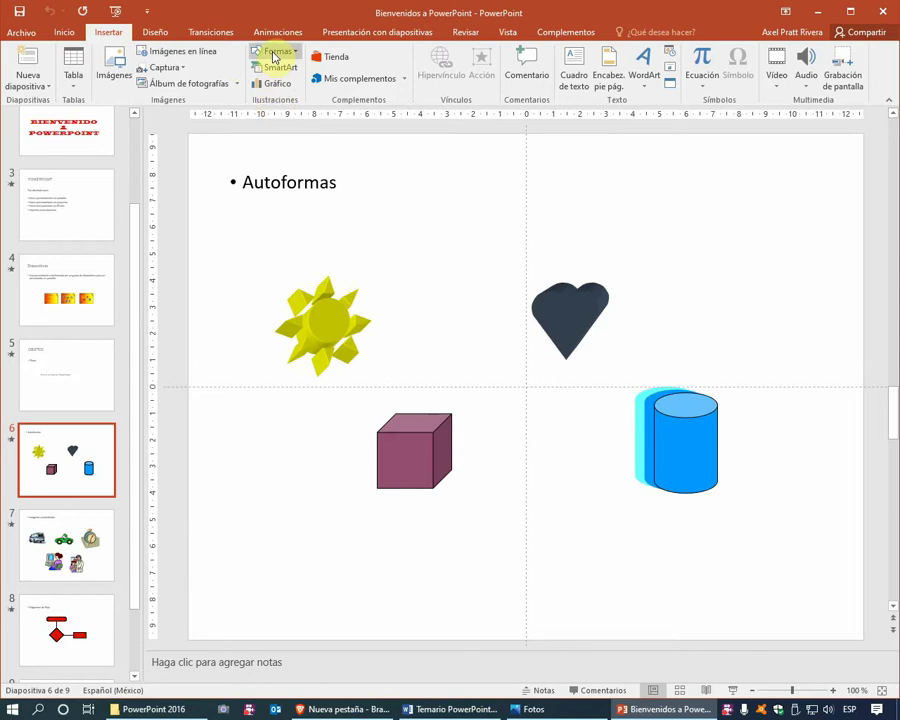
pyautogui.click(273, 52)
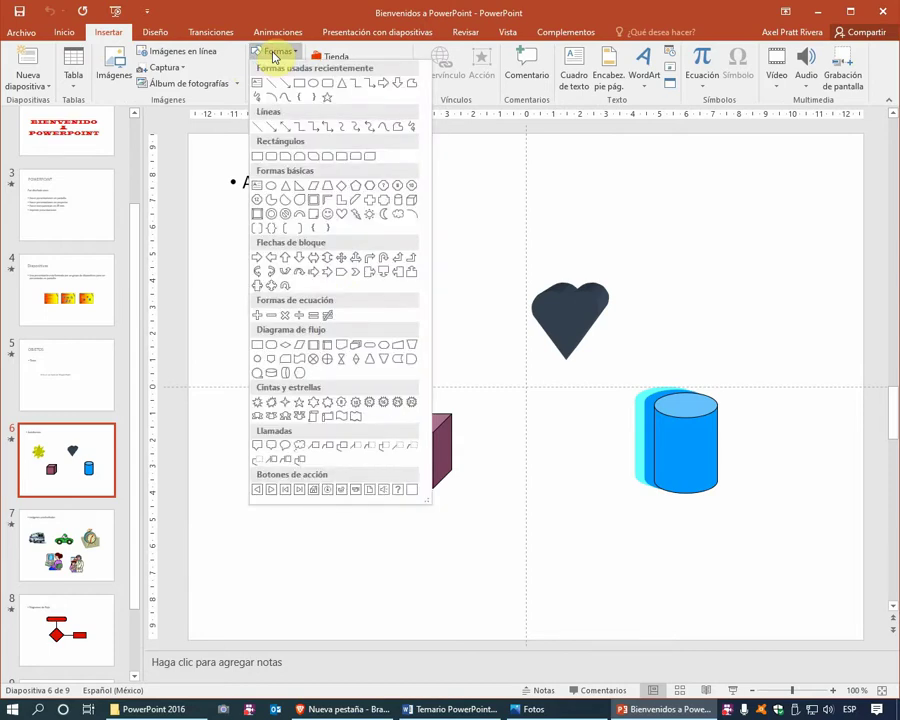
pyautogui.click(273, 52)
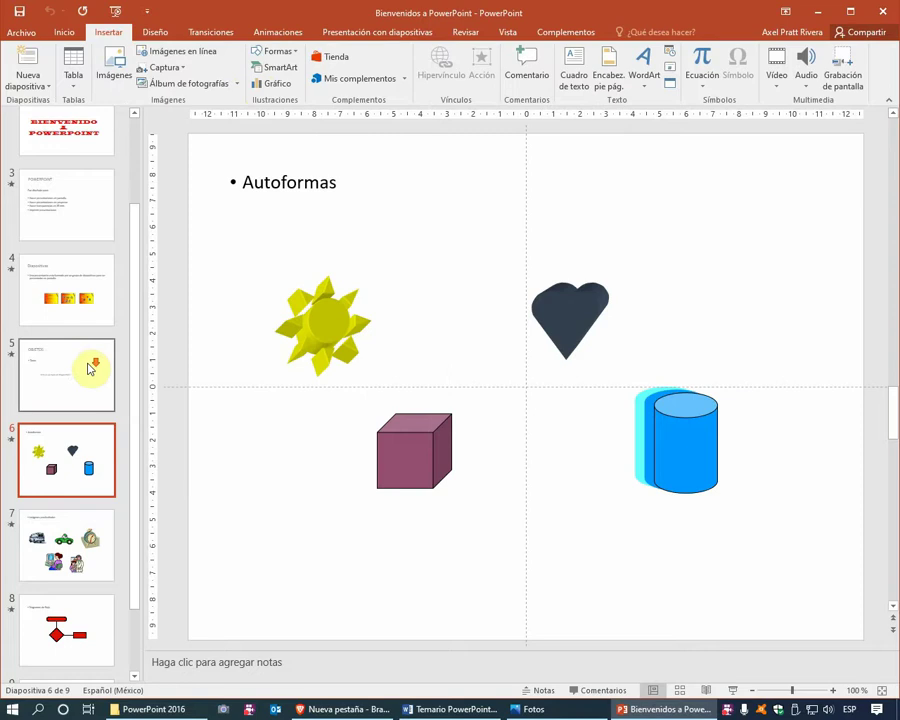
# - View slide 7 and select, then deselect, the green race car image
pyautogui.scroll(-2, 90, 362)
pyautogui.click(84, 440)
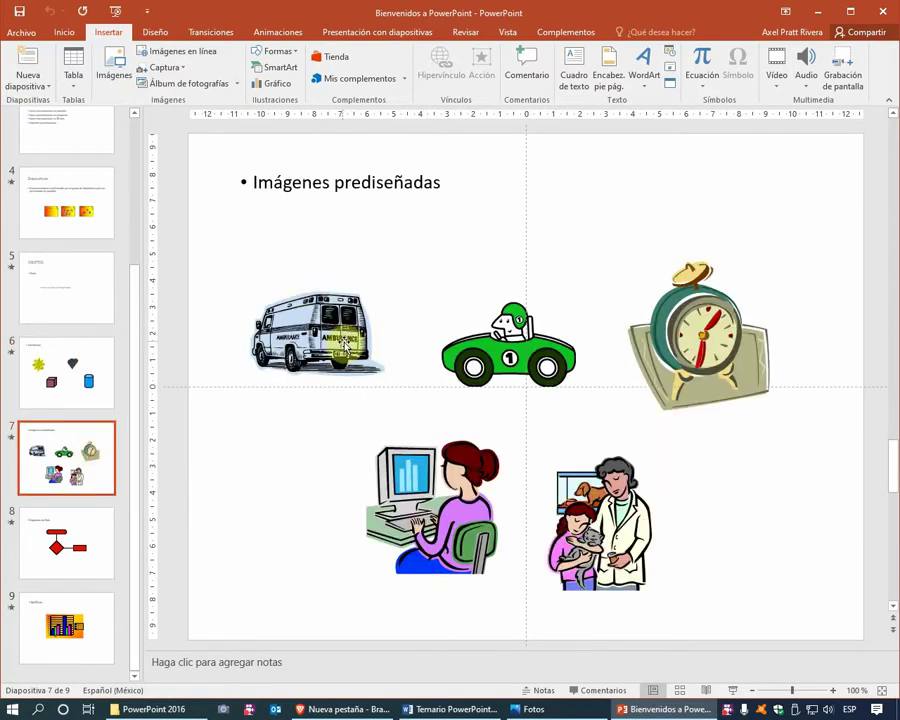
pyautogui.click(509, 350)
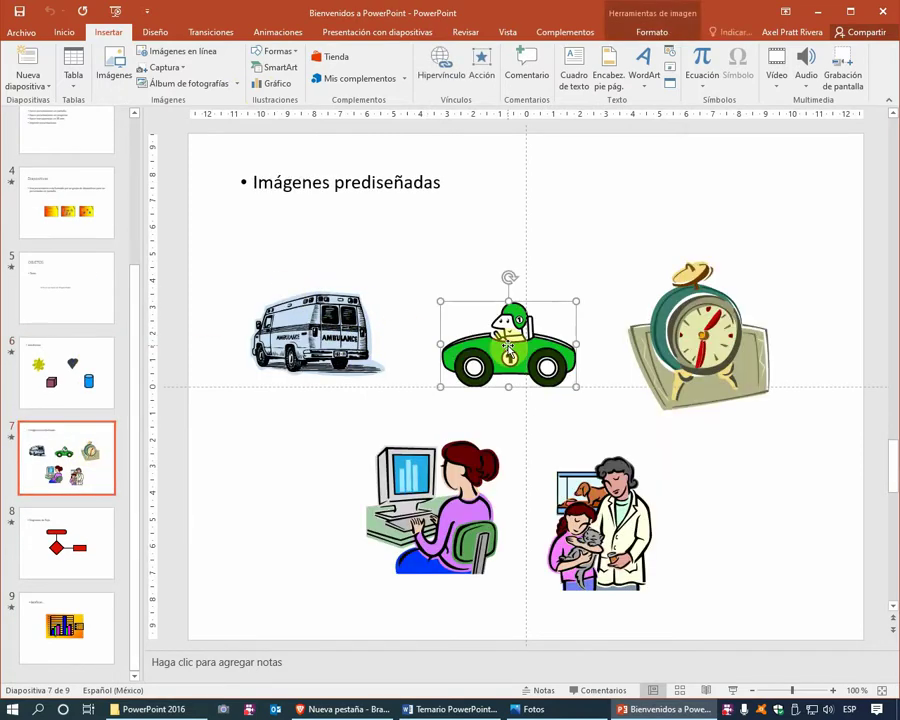
pyautogui.click(476, 280)
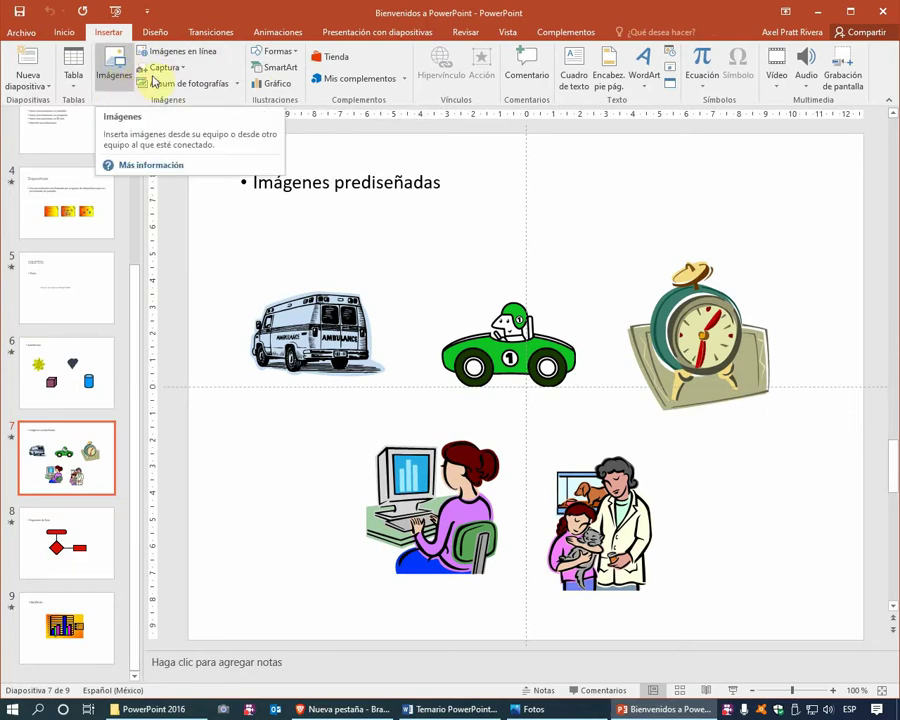
# - Check the Captura window list without capturing, then show slide 8 with the flowchart
pyautogui.click(165, 67)
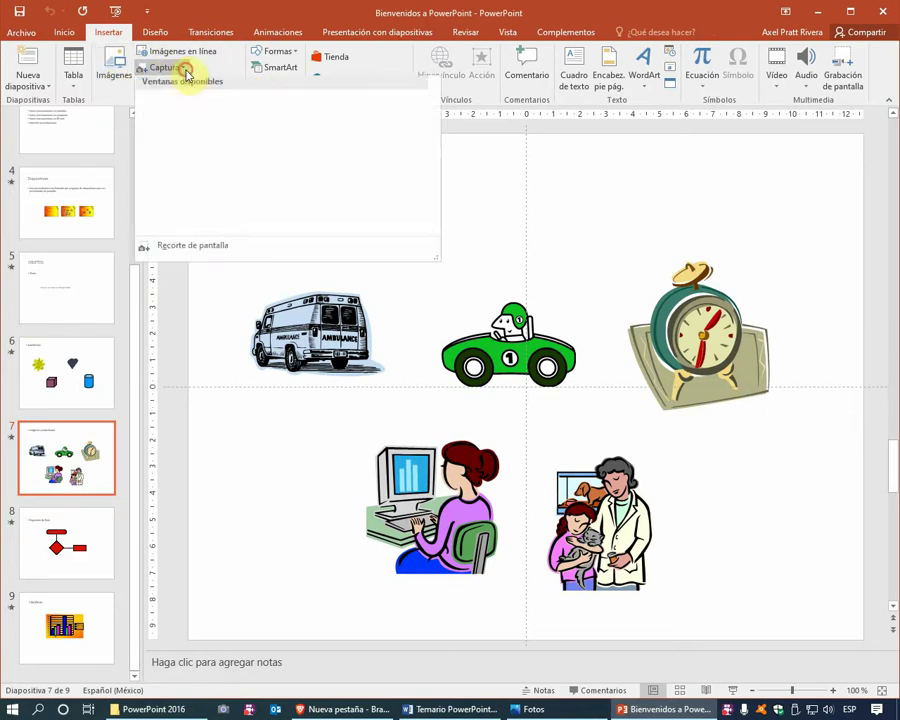
pyautogui.click(176, 67)
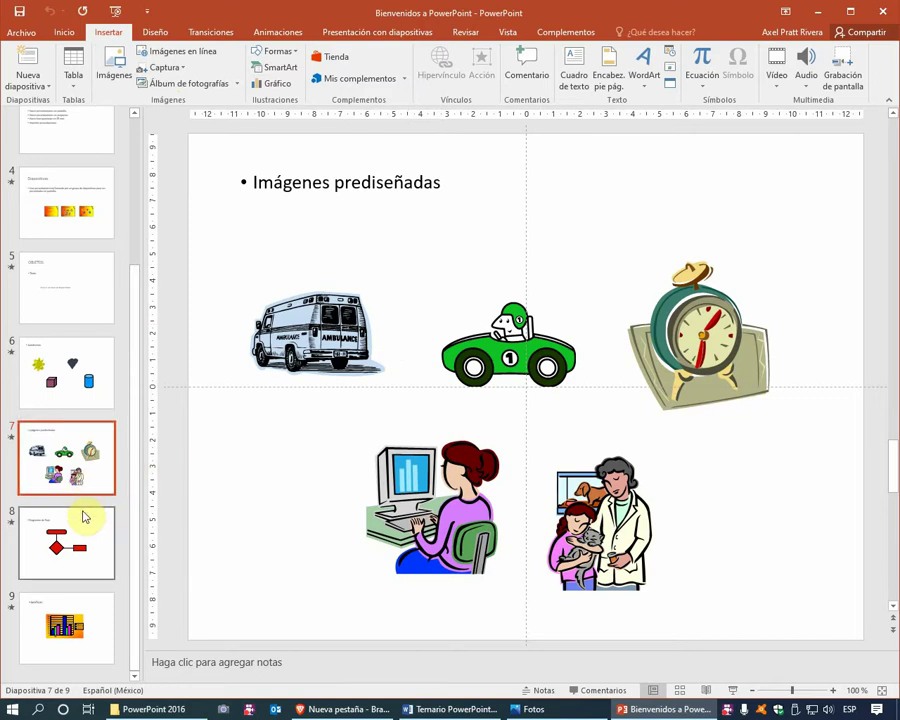
pyautogui.click(84, 515)
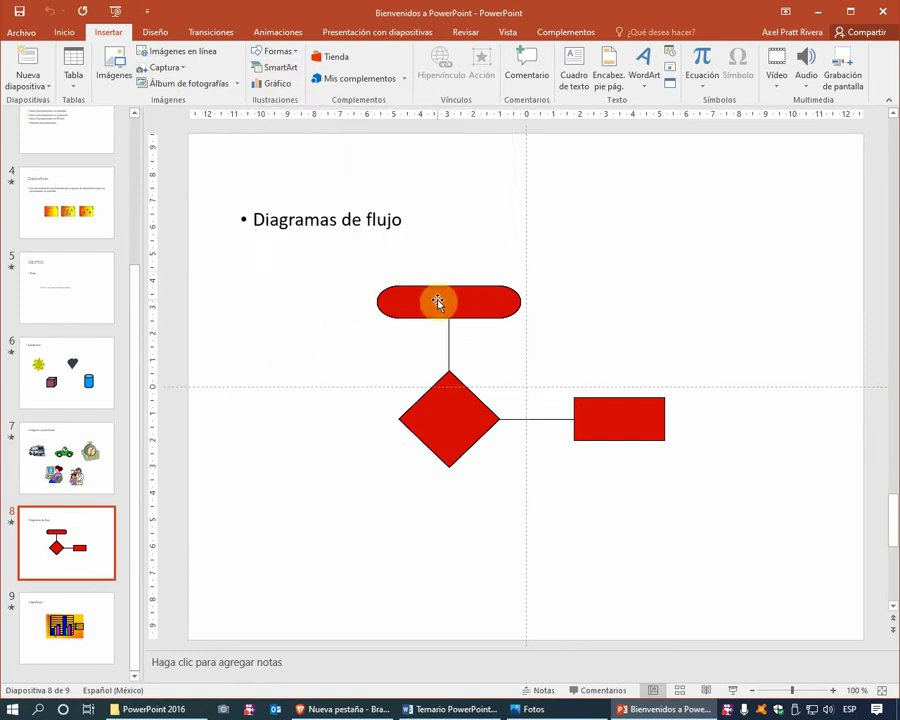
# - Browse SmartArt's Lista, Proceso, Jerarquía and Matriz layouts, cancel, then show slide 9
pyautogui.click(285, 70)
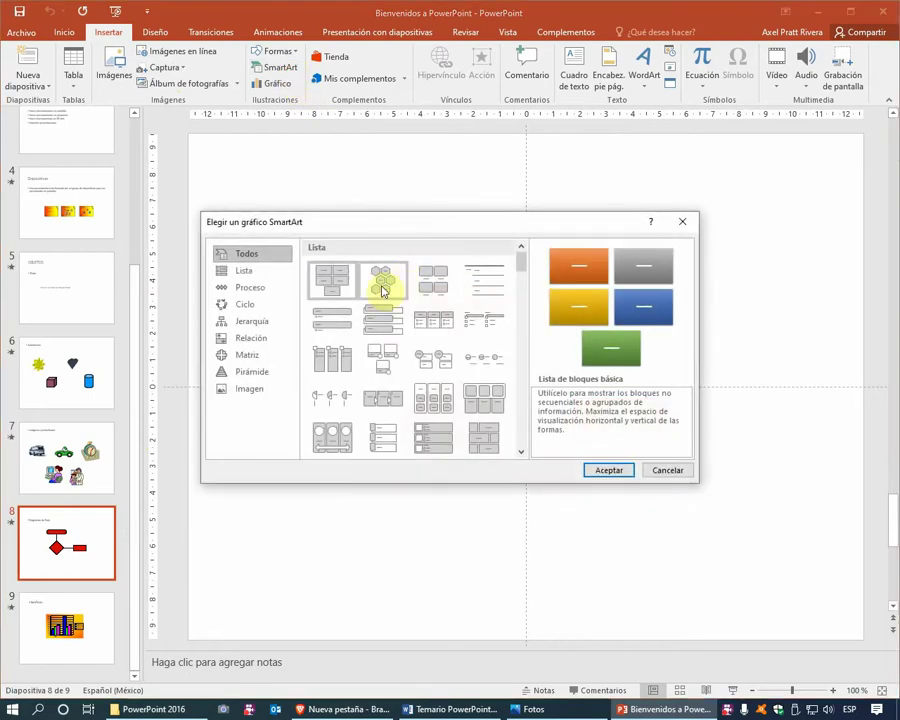
pyautogui.click(252, 272)
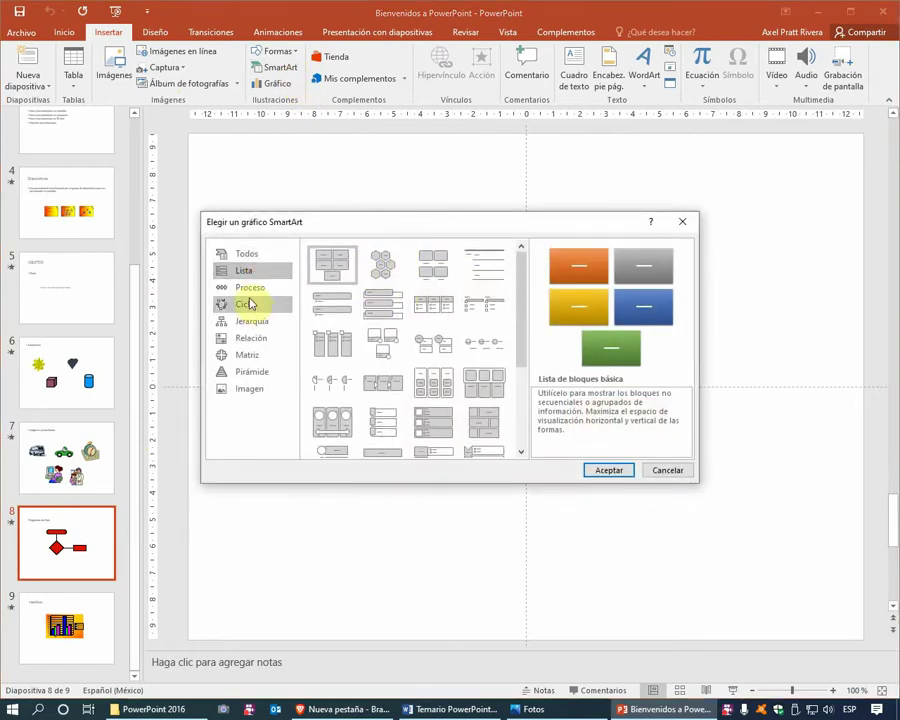
pyautogui.click(249, 292)
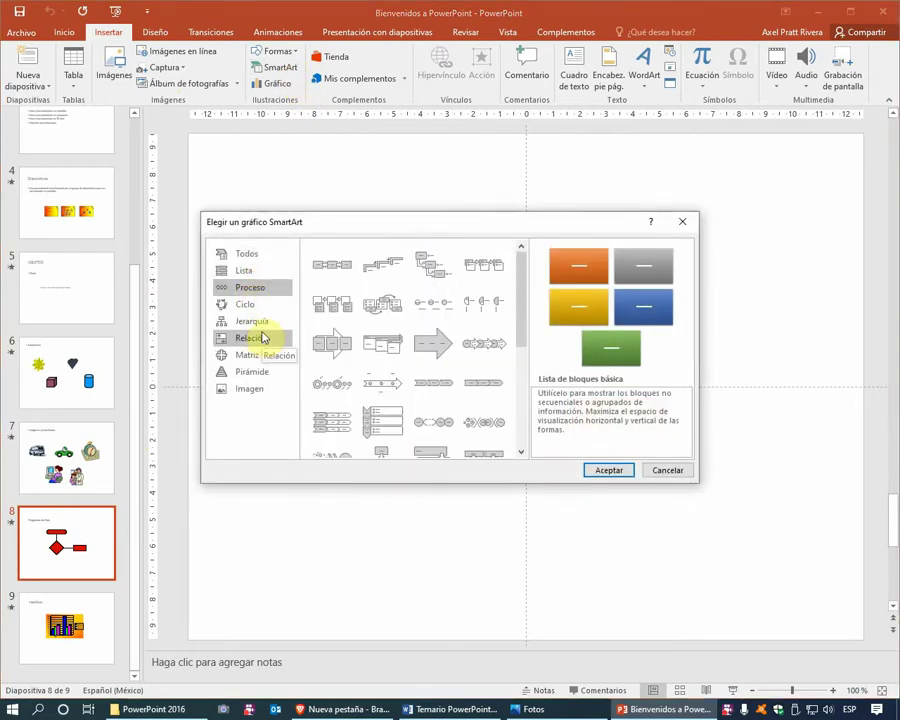
pyautogui.click(258, 323)
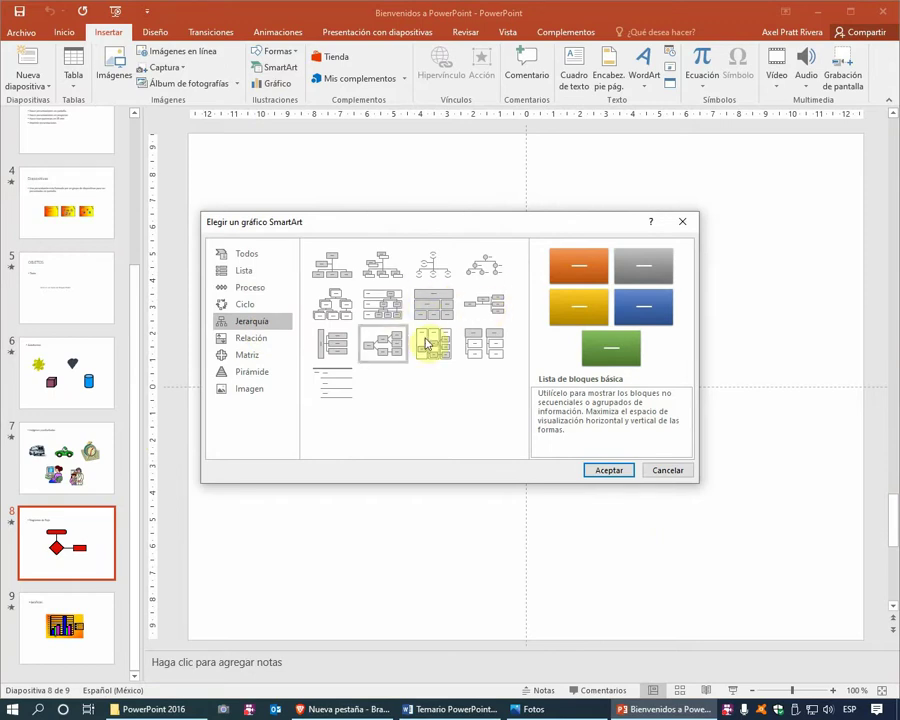
pyautogui.moveTo(397, 228); pyautogui.dragTo(480, 262)
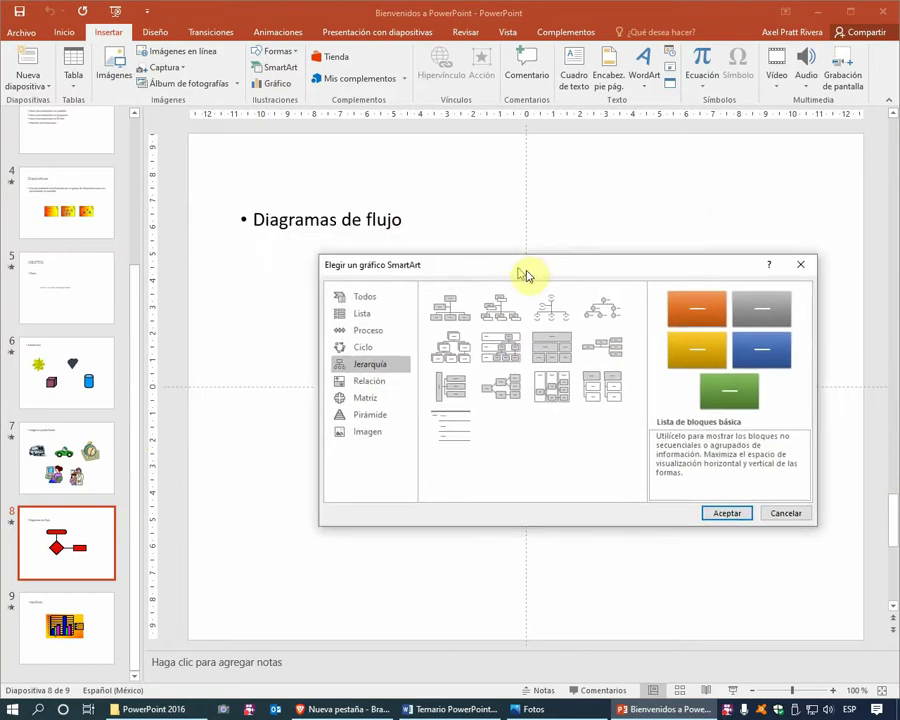
pyautogui.click(336, 389)
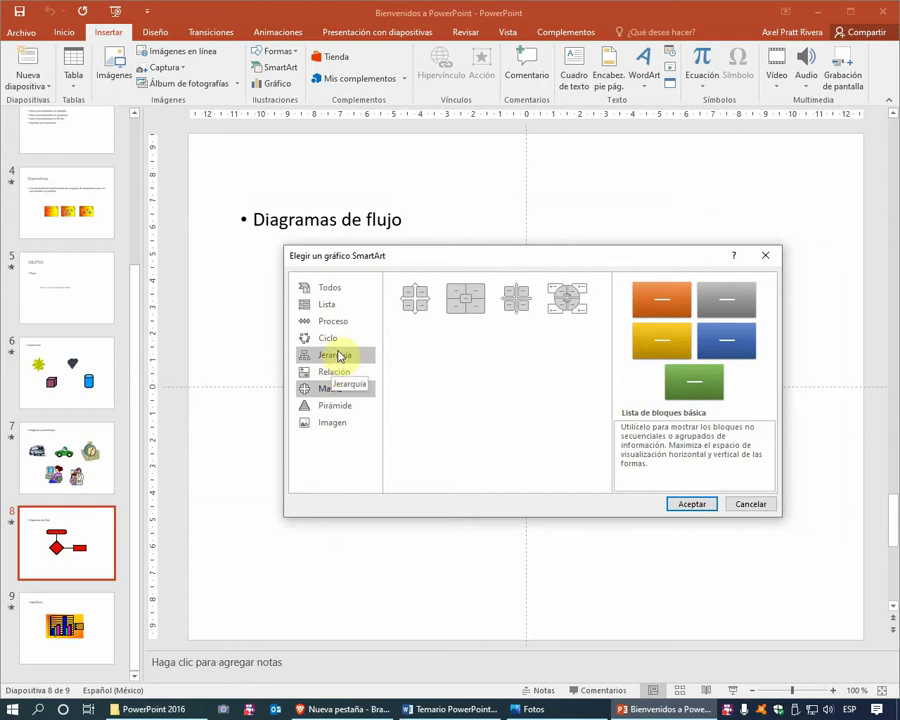
pyautogui.click(758, 505)
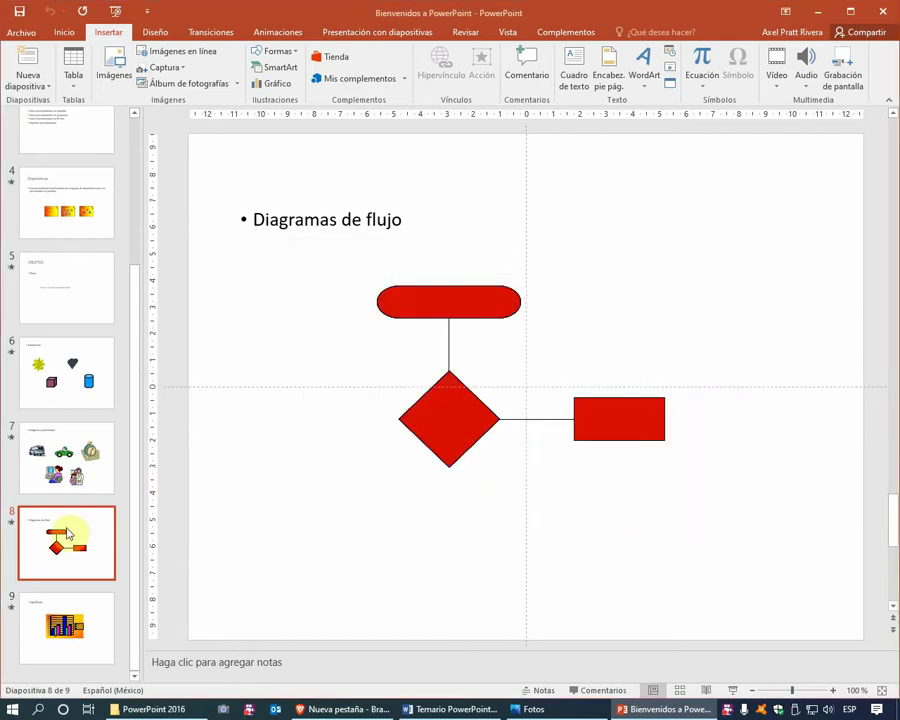
pyautogui.click(67, 625)
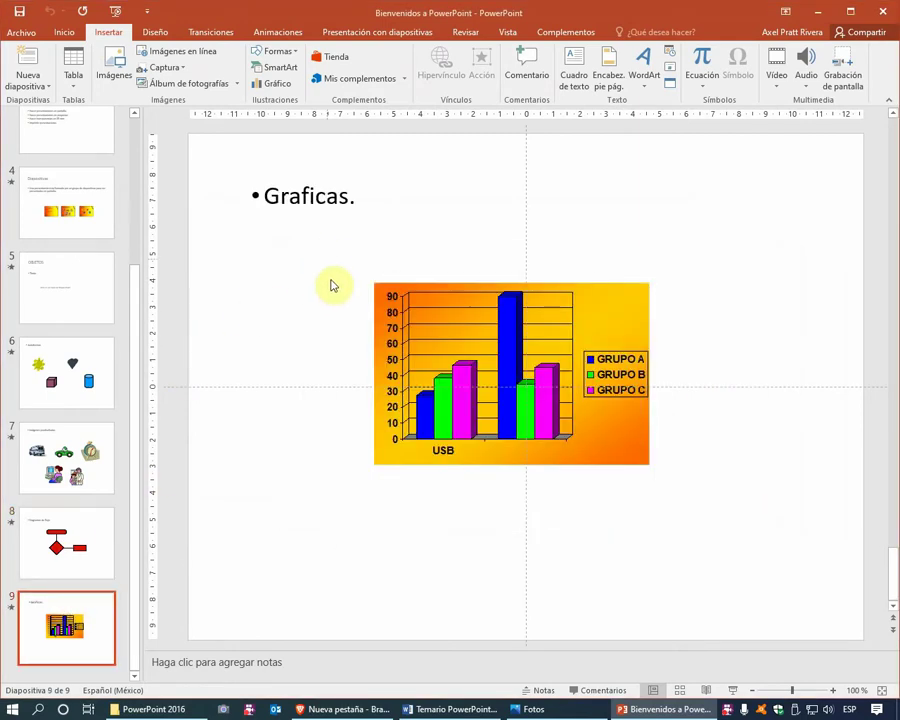
# - Select and deselect slide 9's bar chart, then bring slide 9 back into the thumbnail list
pyautogui.click(633, 319)
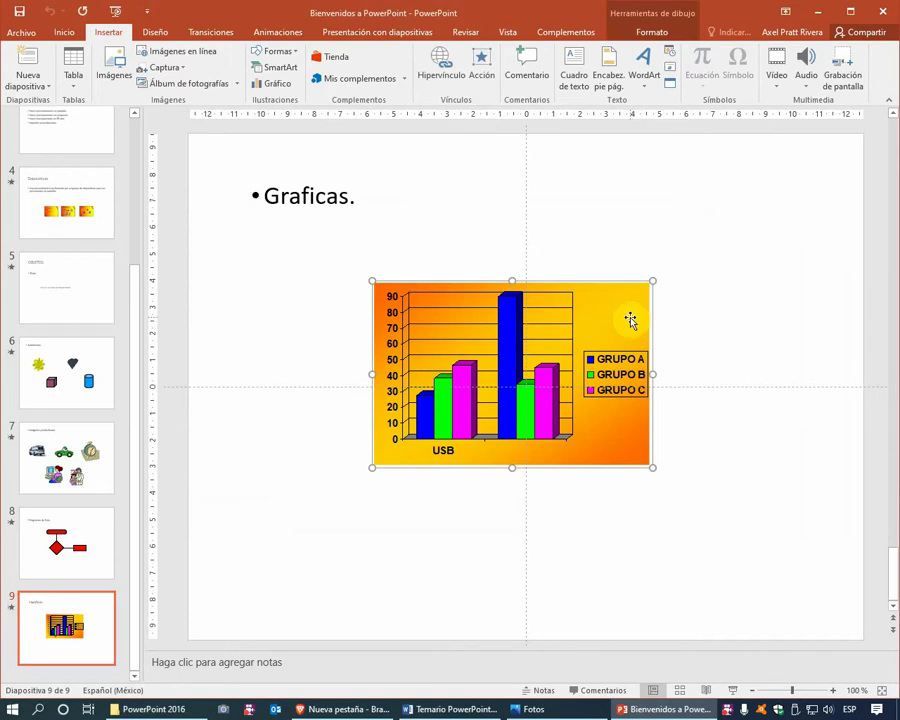
pyautogui.click(606, 261)
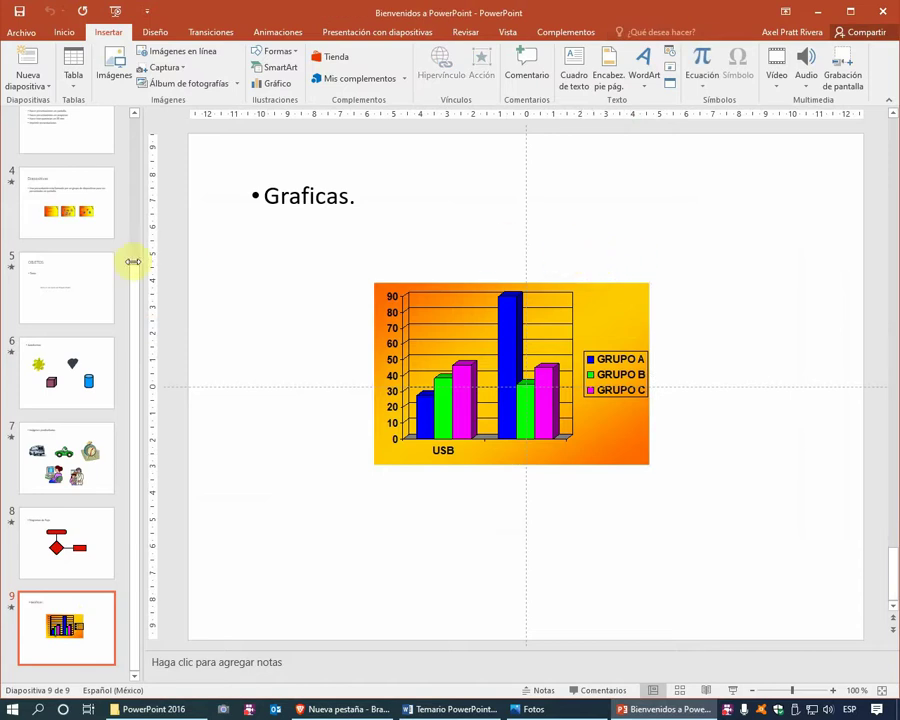
pyautogui.scroll(2, 98, 284)
pyautogui.scroll(3, 98, 289)
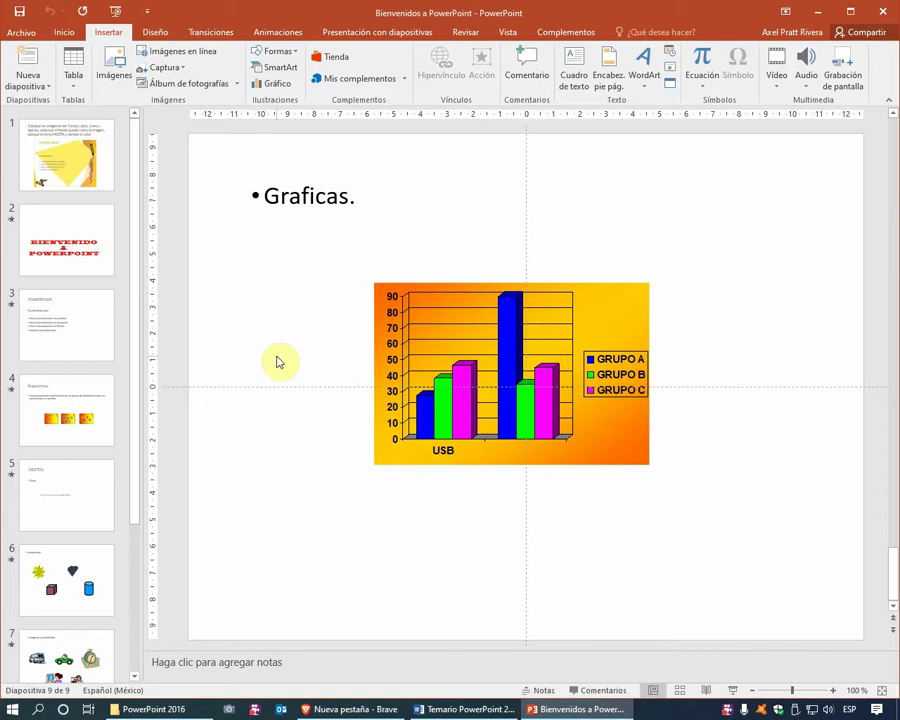
pyautogui.scroll(-5, 151, 325)
pyautogui.scroll(5, 108, 303)
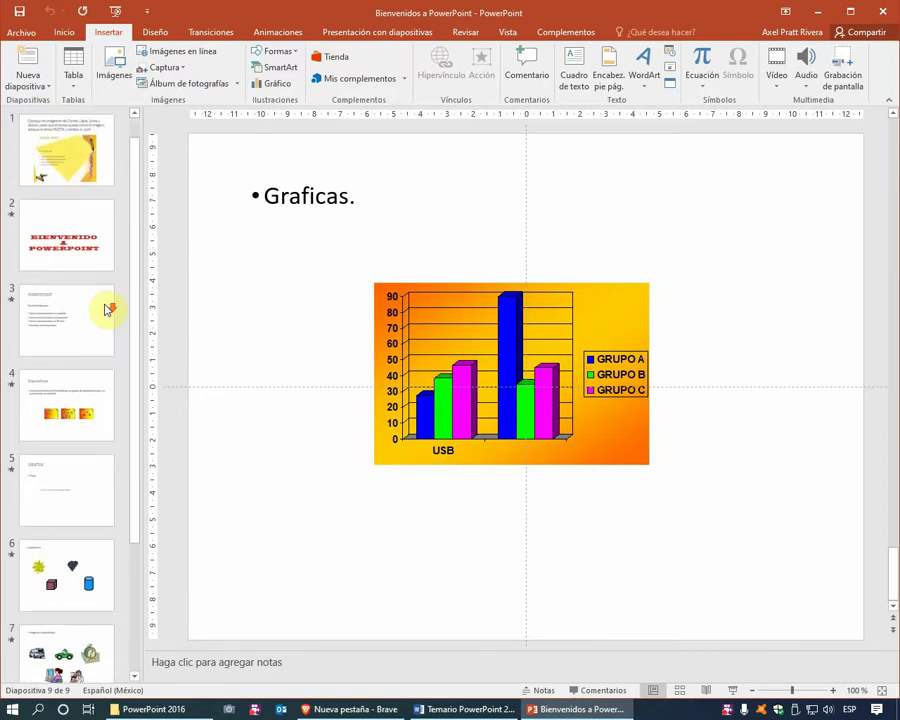
pyautogui.click(202, 252)
pyautogui.moveTo(138, 281); pyautogui.dragTo(127, 121)
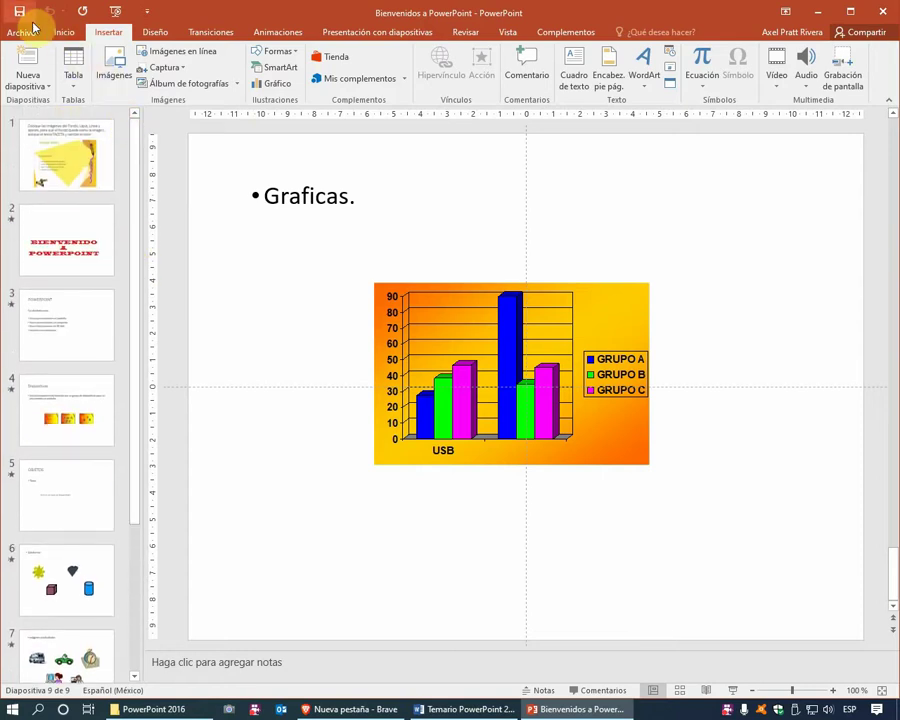
pyautogui.click(205, 245)
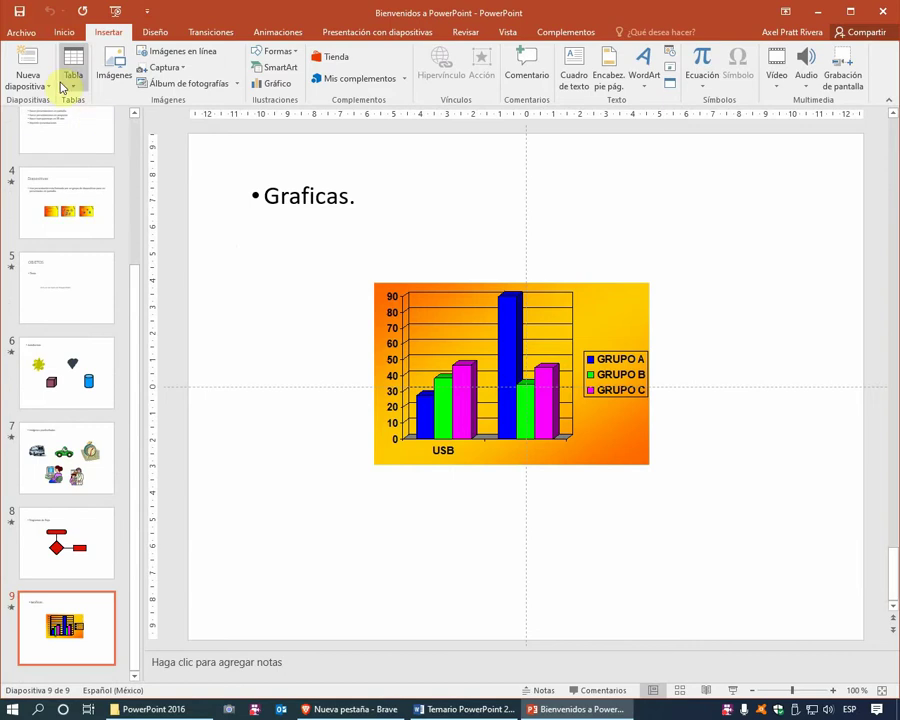
# - Show the Guardar page of PowerPoint Options, with AutoRecover every 10 minutes
pyautogui.click(30, 38)
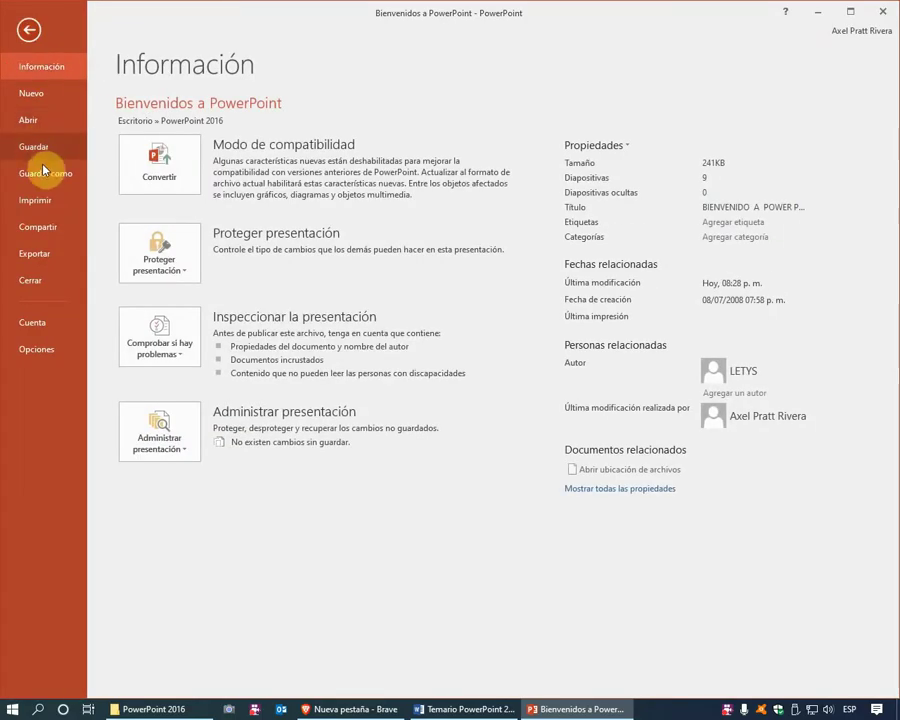
pyautogui.click(42, 347)
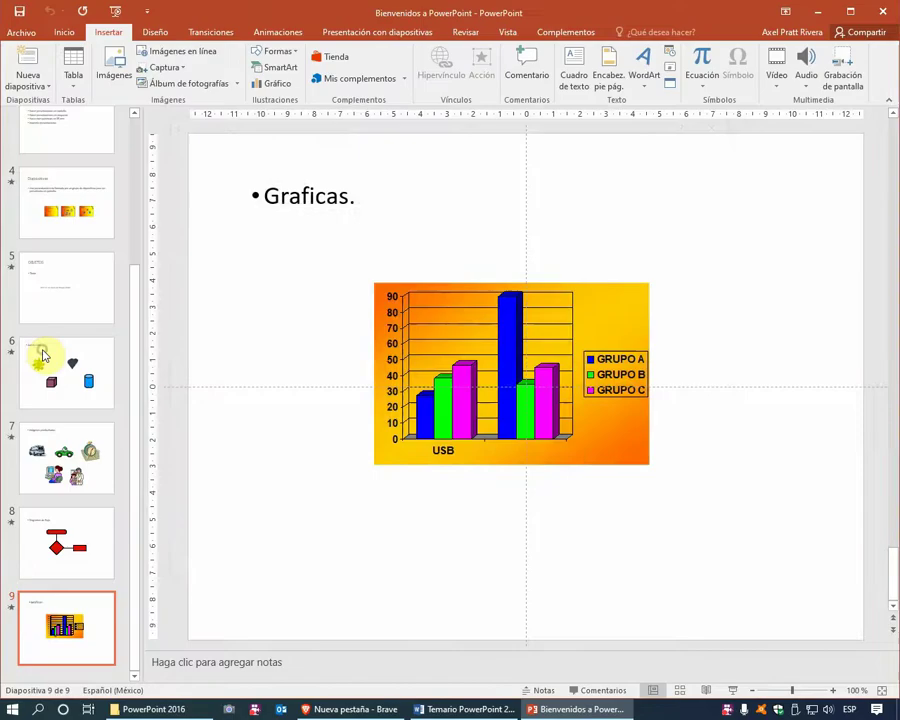
pyautogui.click(189, 186)
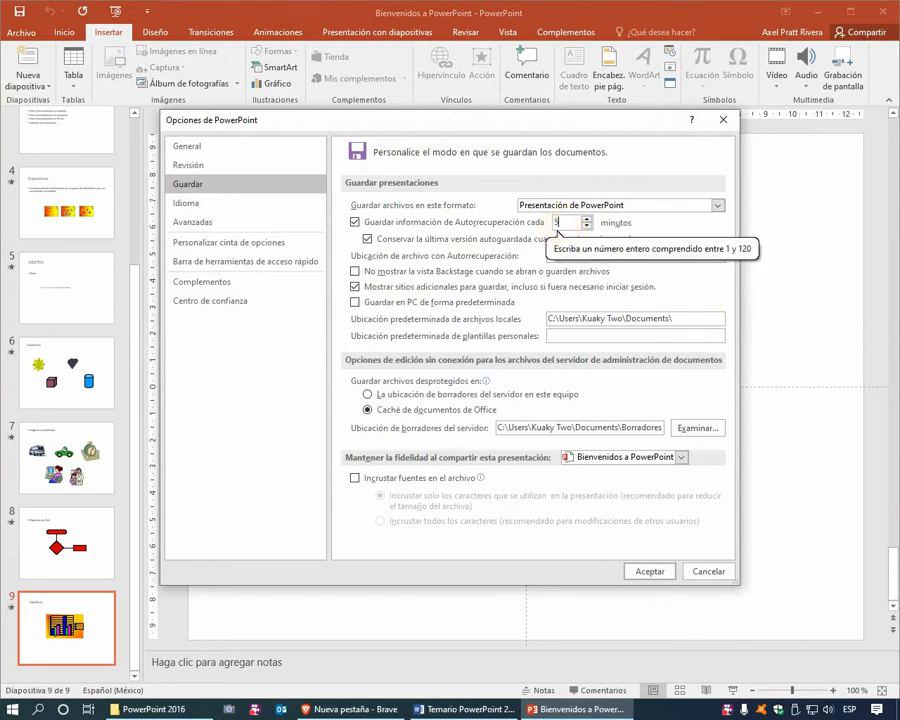
# - Change the AutoRecover interval to 5 minutes and accept the options
pyautogui.write('5')
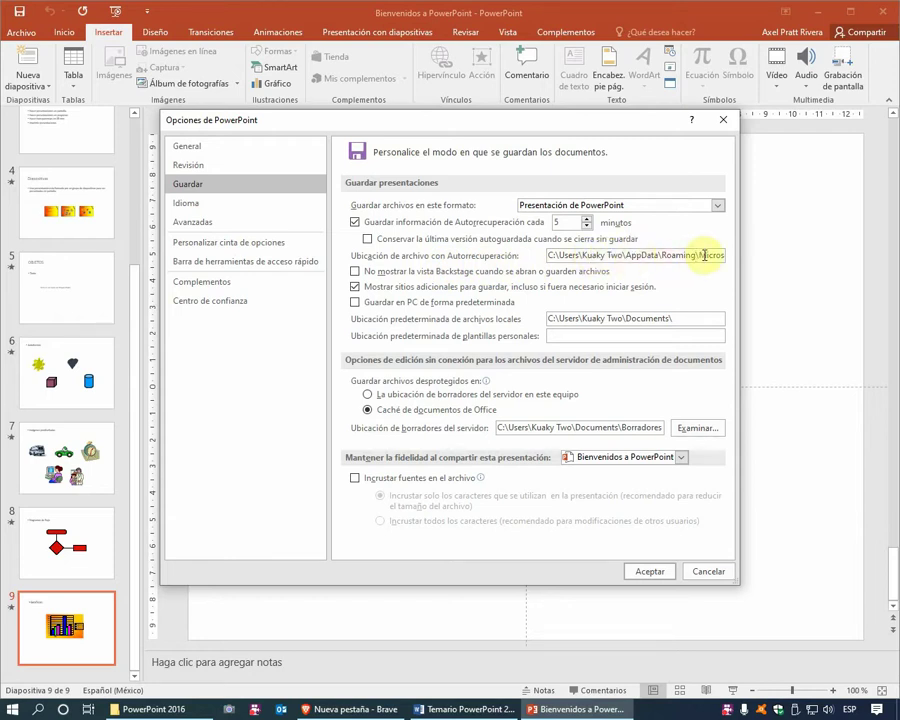
pyautogui.click(662, 574)
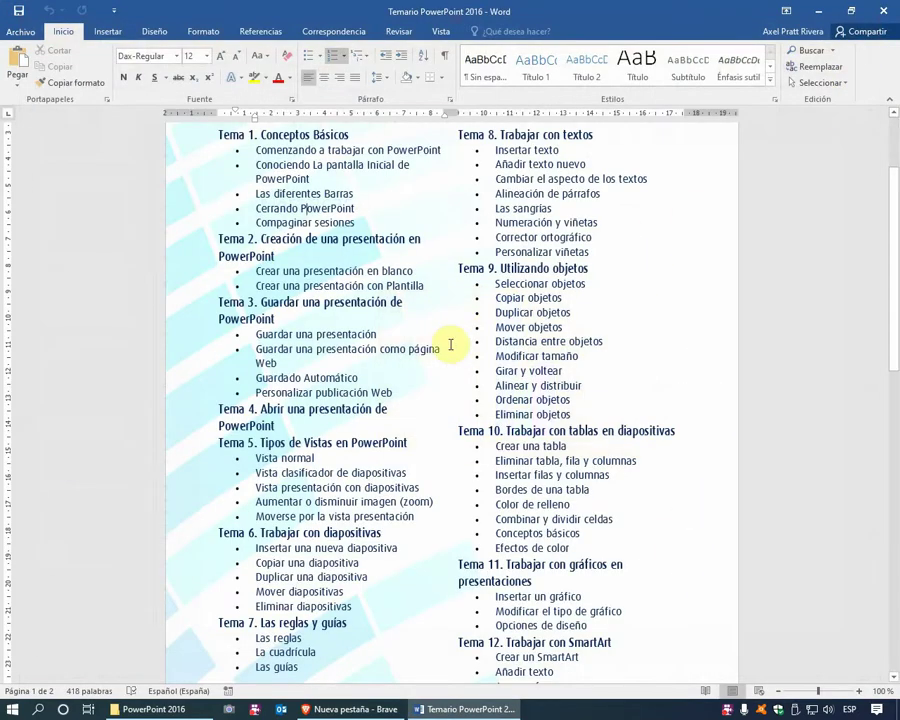
# - Relaunch PowerPoint from the Run box with the powerpnt command
pyautogui.press('super+r')
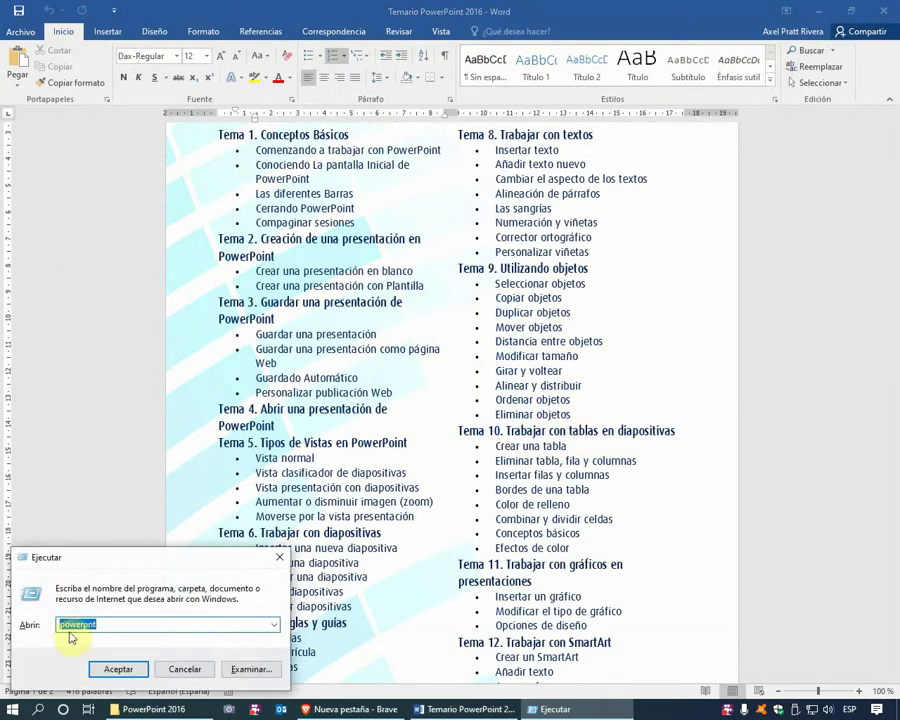
pyautogui.click(116, 677)
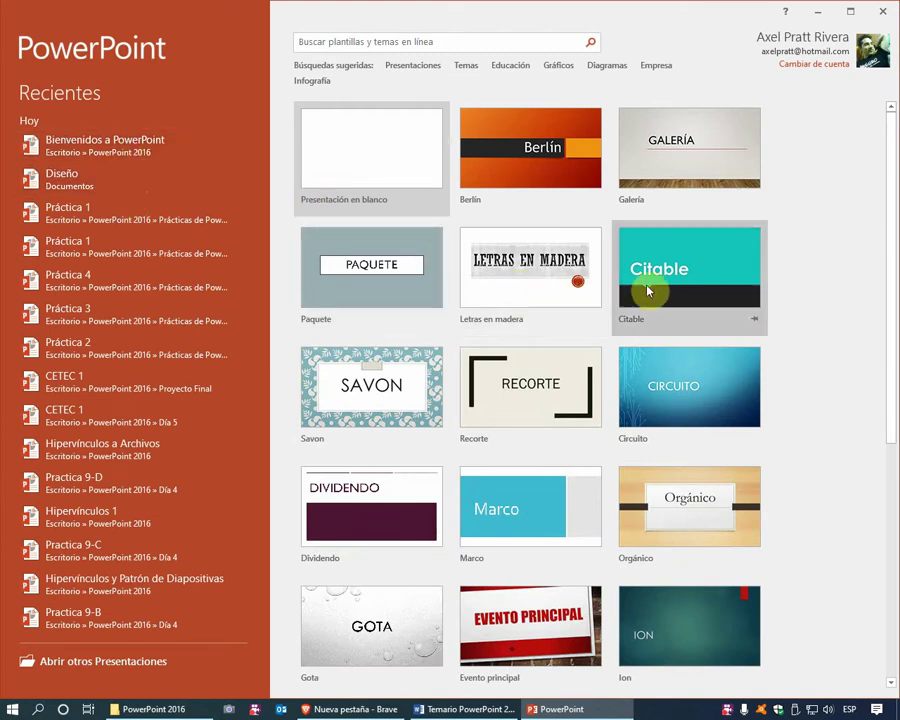
# - Create a blank presentation, review its Guardar options, and bring up Guardar como
pyautogui.click(410, 176)
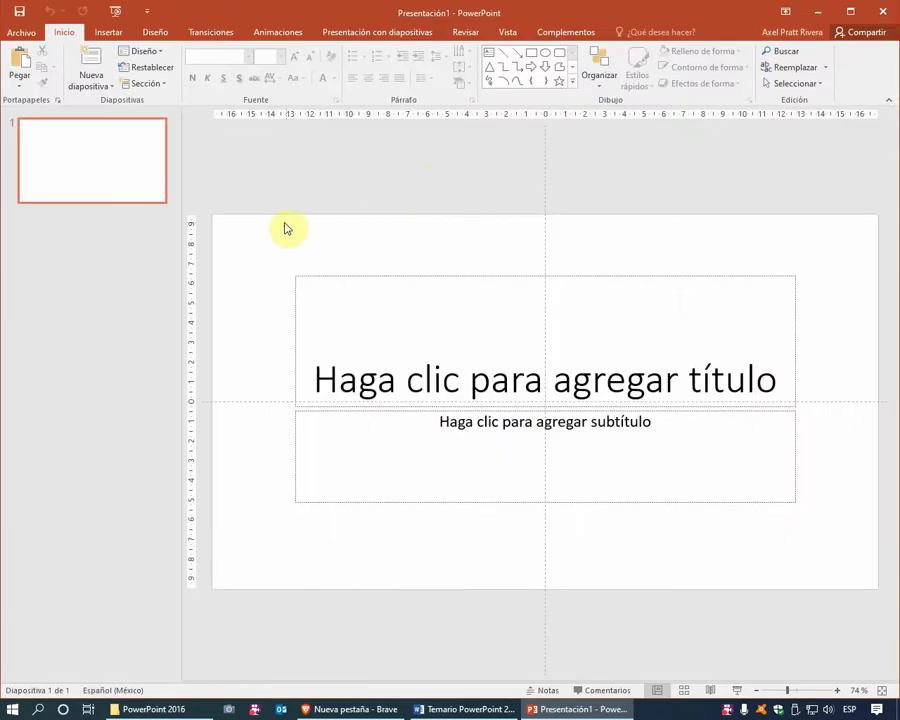
pyautogui.click(21, 32)
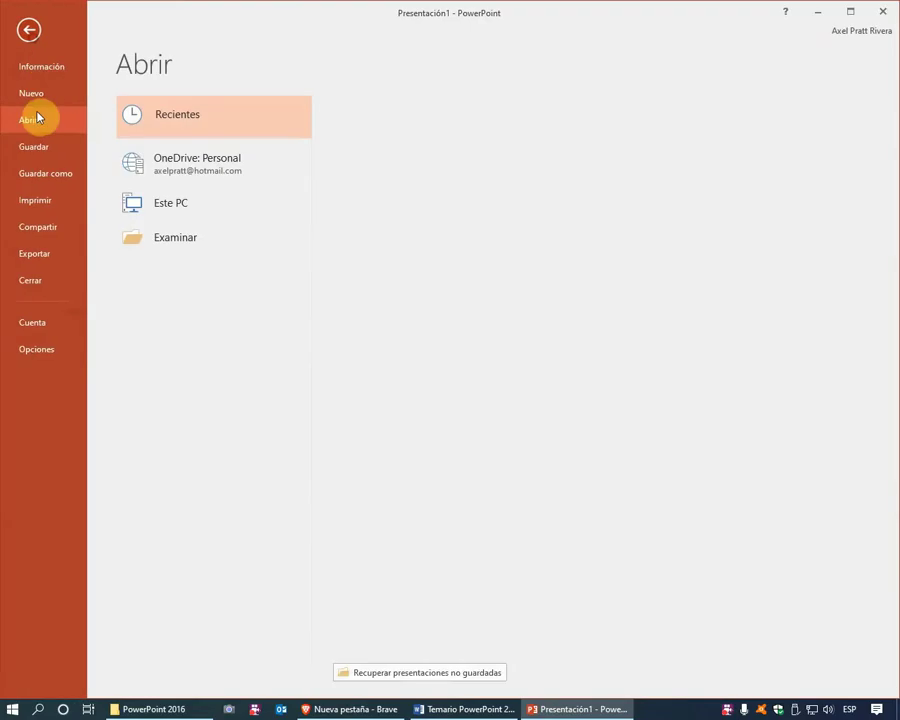
pyautogui.click(46, 348)
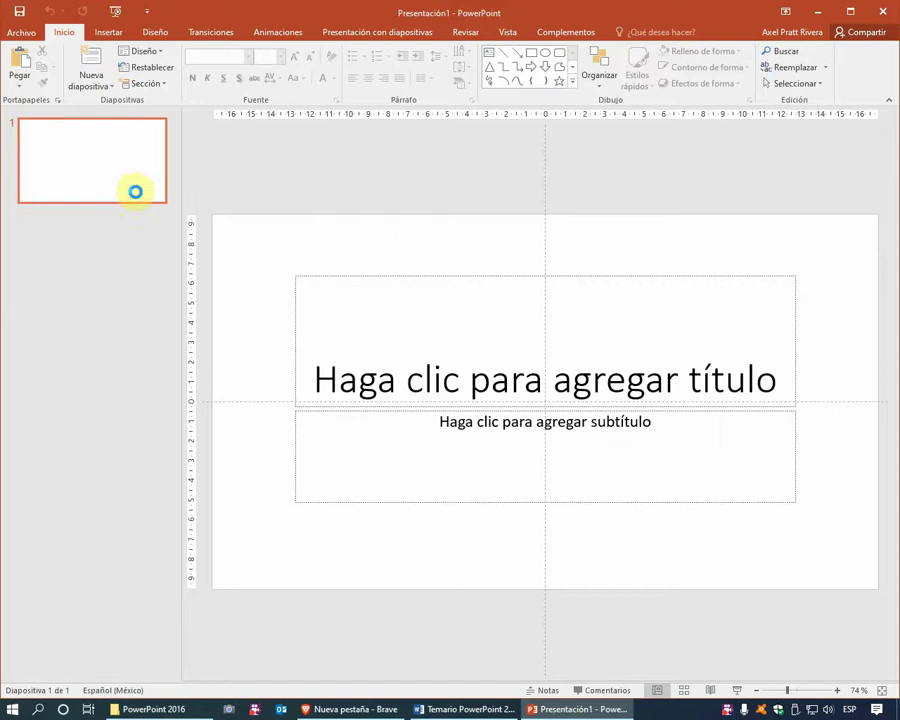
pyautogui.click(193, 184)
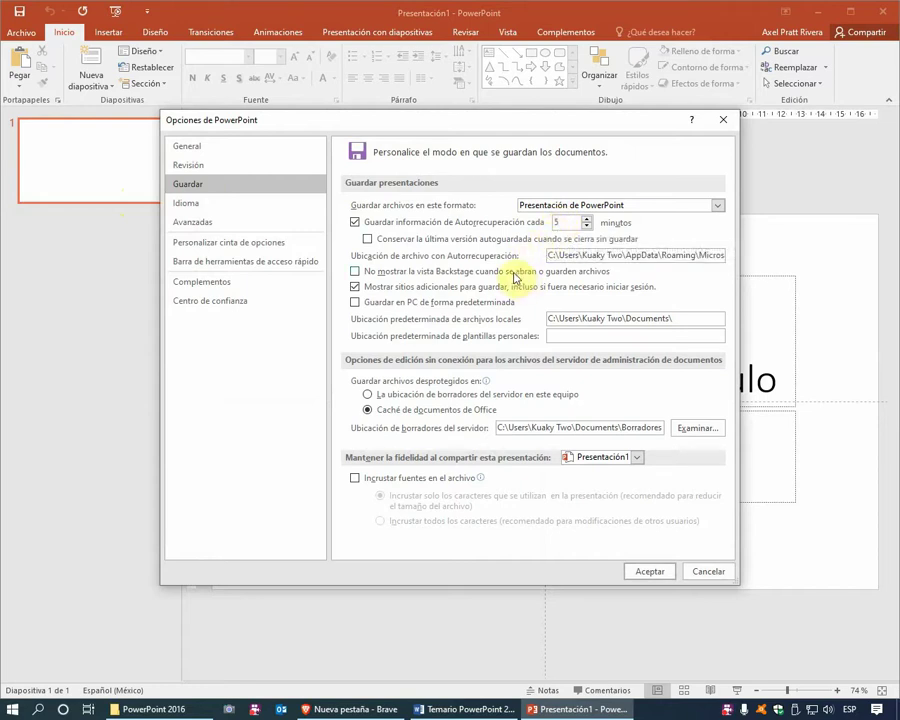
pyautogui.click(645, 570)
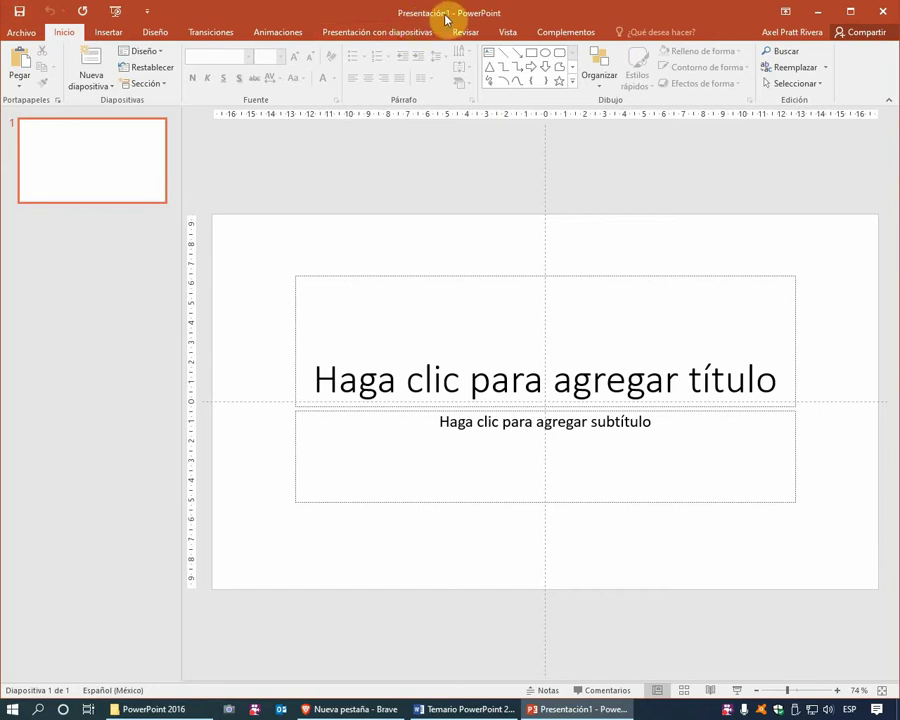
pyautogui.click(14, 15)
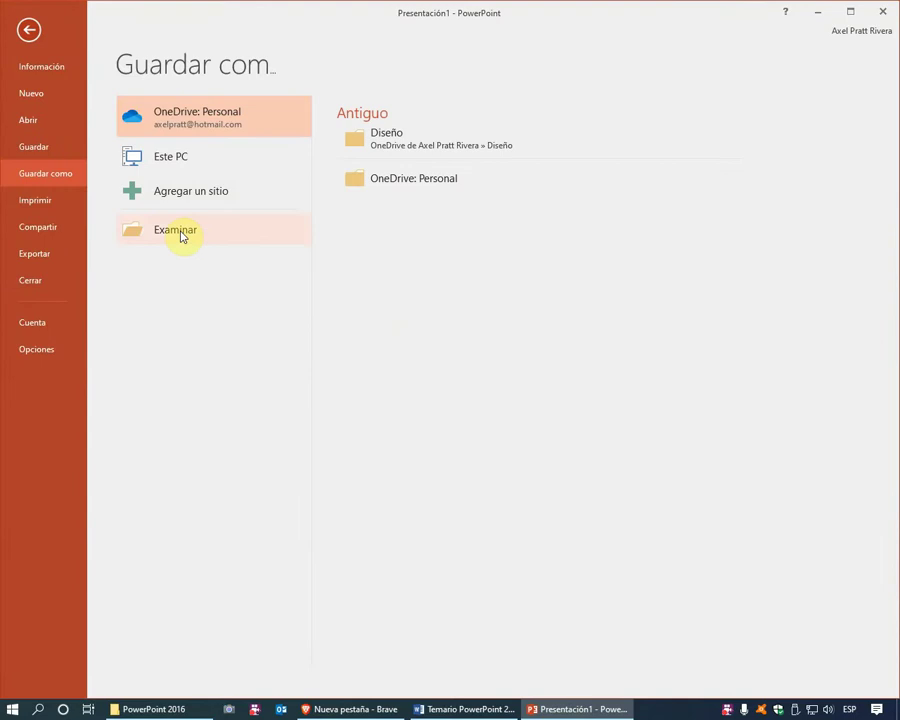
# - Save the presentation as 'Nueva Presentación' in Documents as a standard PowerPoint presentation
pyautogui.click(182, 237)
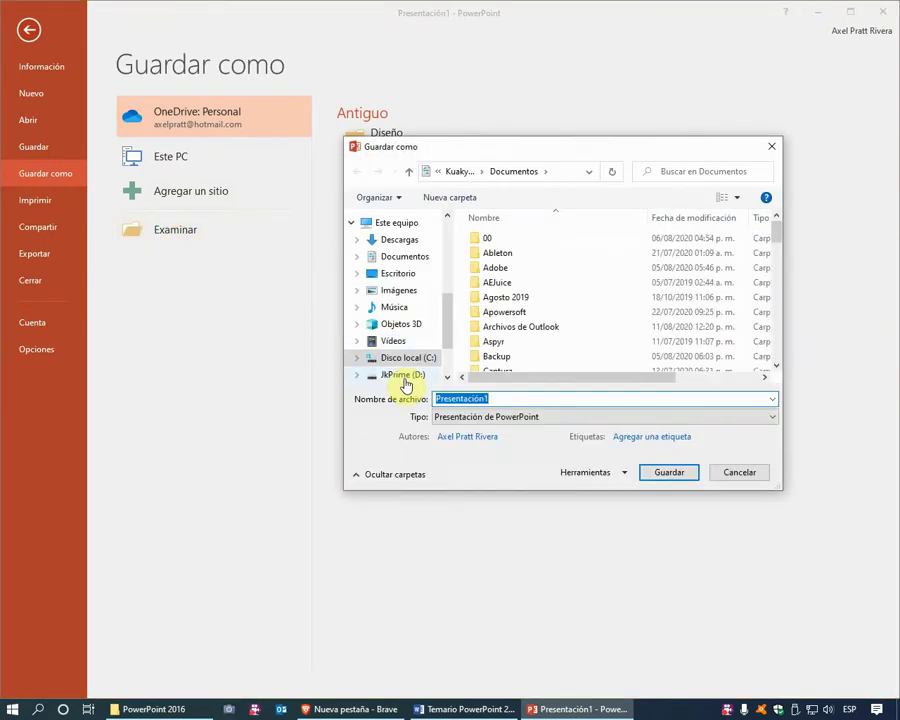
pyautogui.write('Nueva')
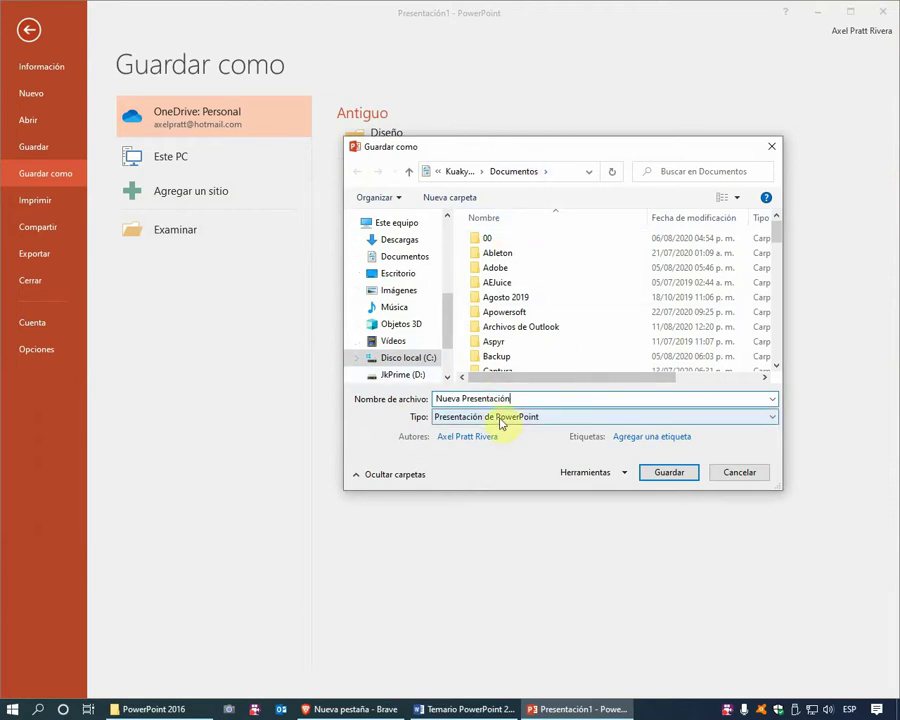
pyautogui.click(494, 423)
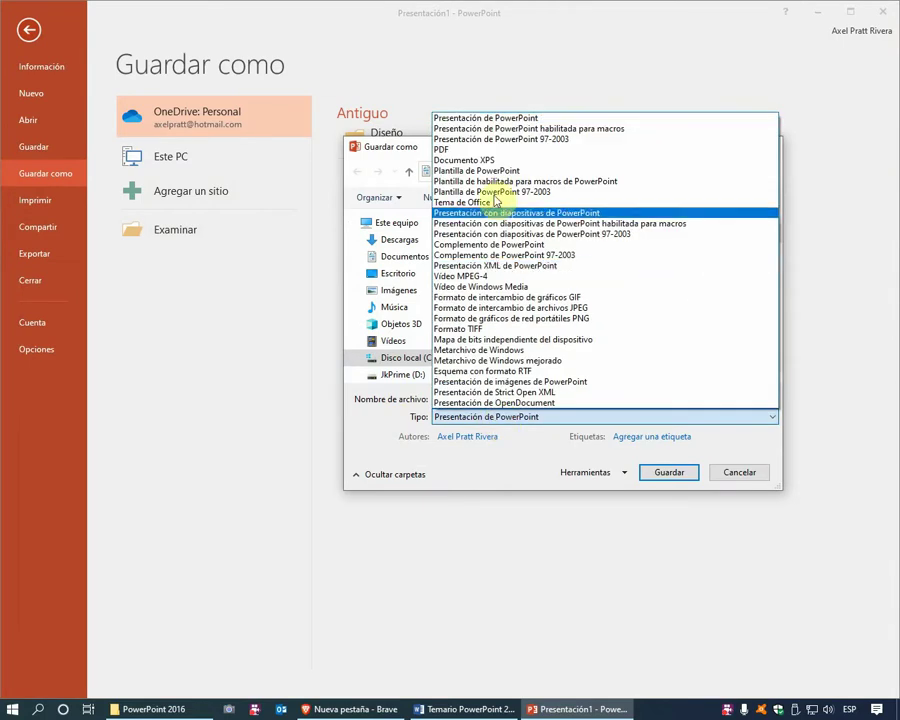
pyautogui.click(500, 117)
pyautogui.click(663, 474)
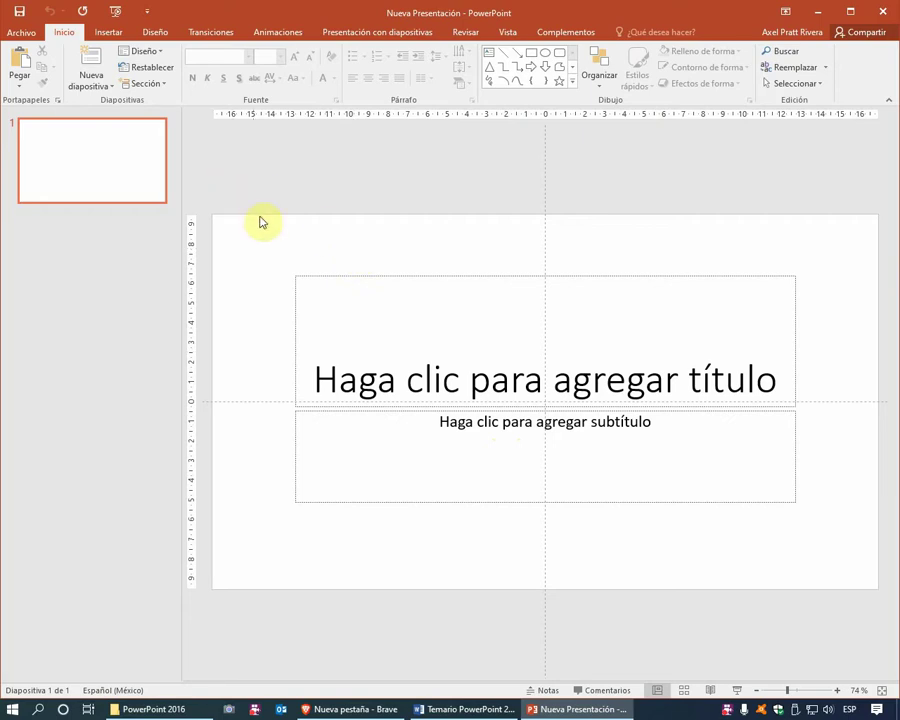
pyautogui.click(22, 30)
# - Return to the slide view and close Nueva Presentación with Ctrl+W
pyautogui.click(28, 29)
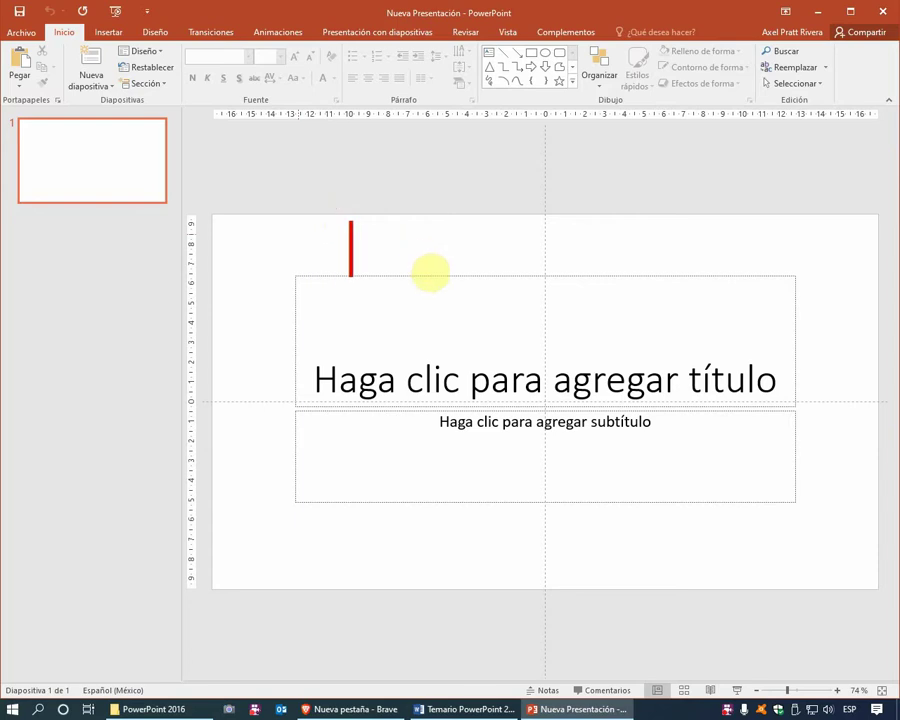
pyautogui.write('ctrl ')
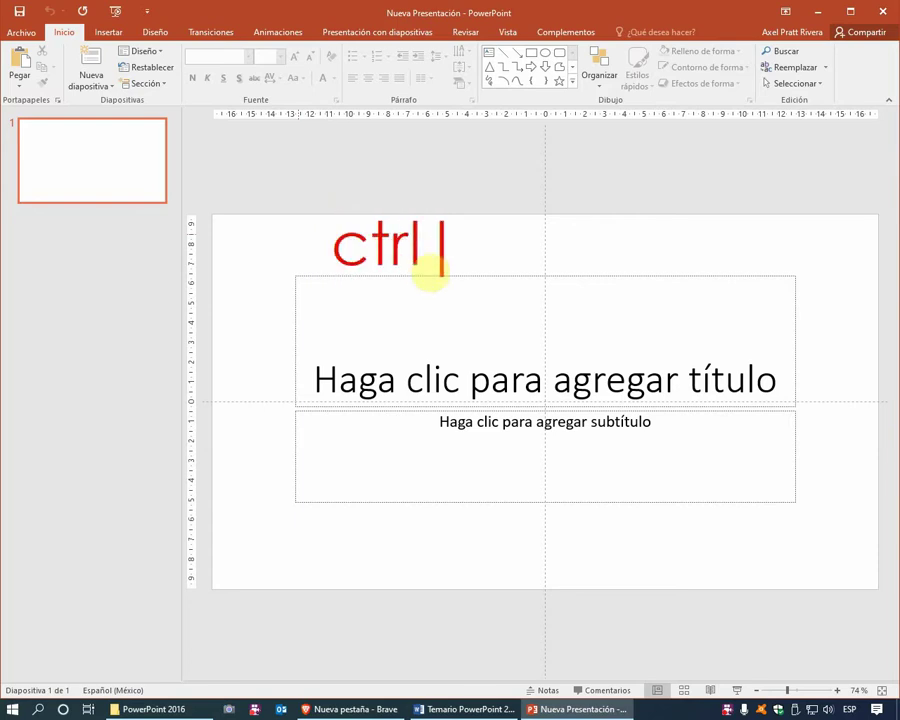
pyautogui.write('+ g')
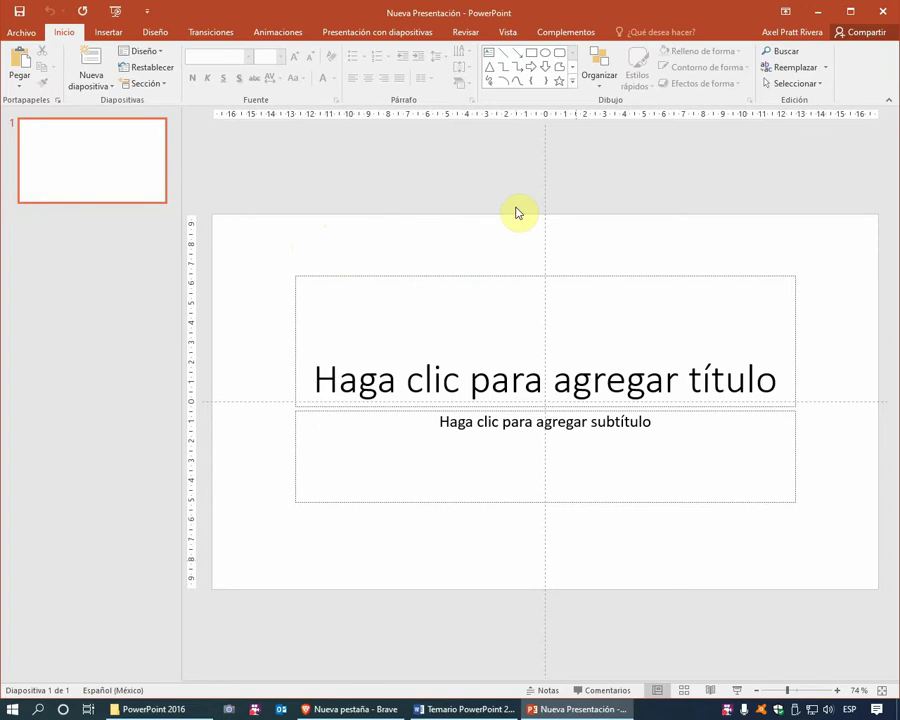
pyautogui.hotkey('ctrl', 'w')
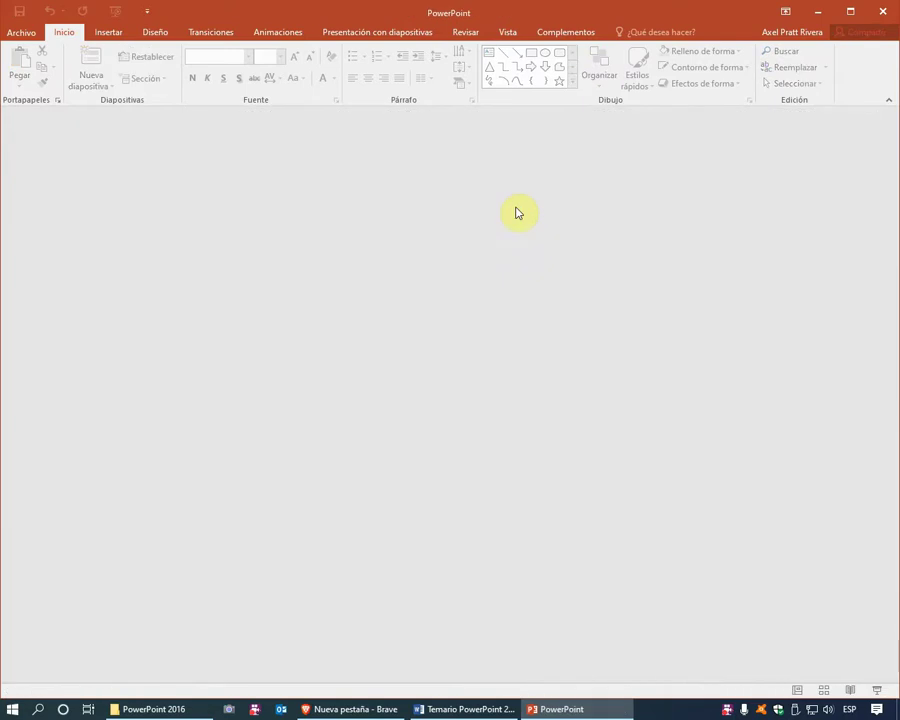
# - Open 'Bienvenidos a PowerPoint' from the Escritorio > PowerPoint 2016 folder
pyautogui.hotkey('ctrl', 'o')
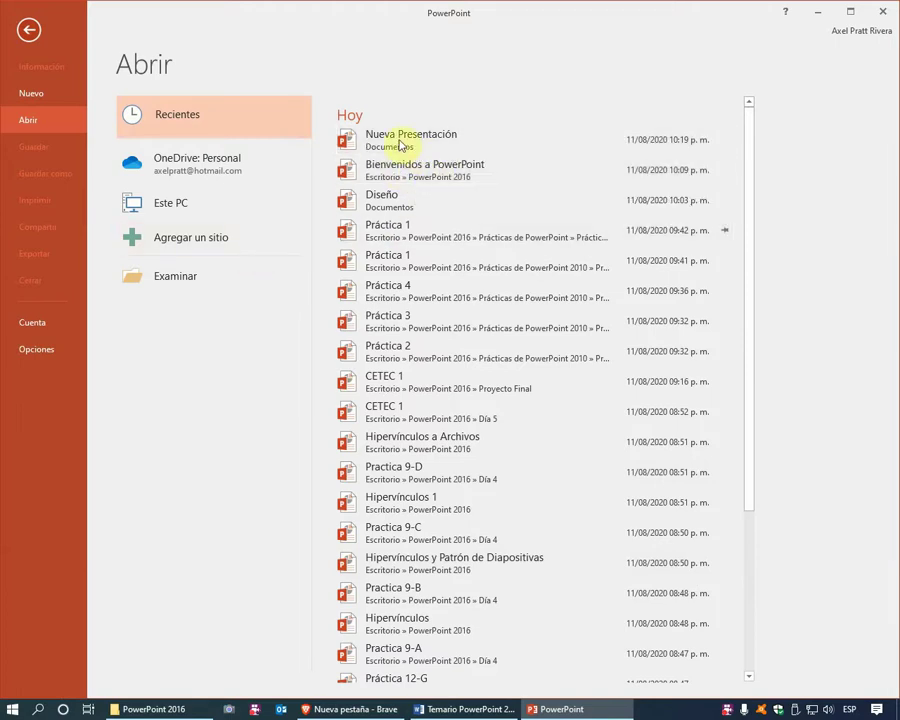
pyautogui.click(190, 279)
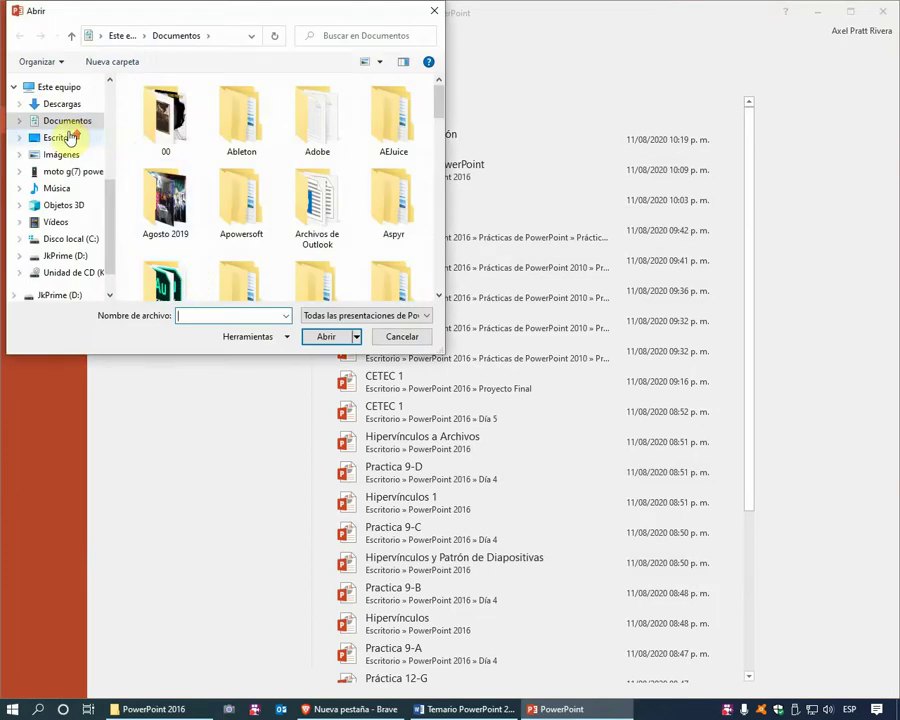
pyautogui.scroll(5, 70, 138)
pyautogui.click(70, 166)
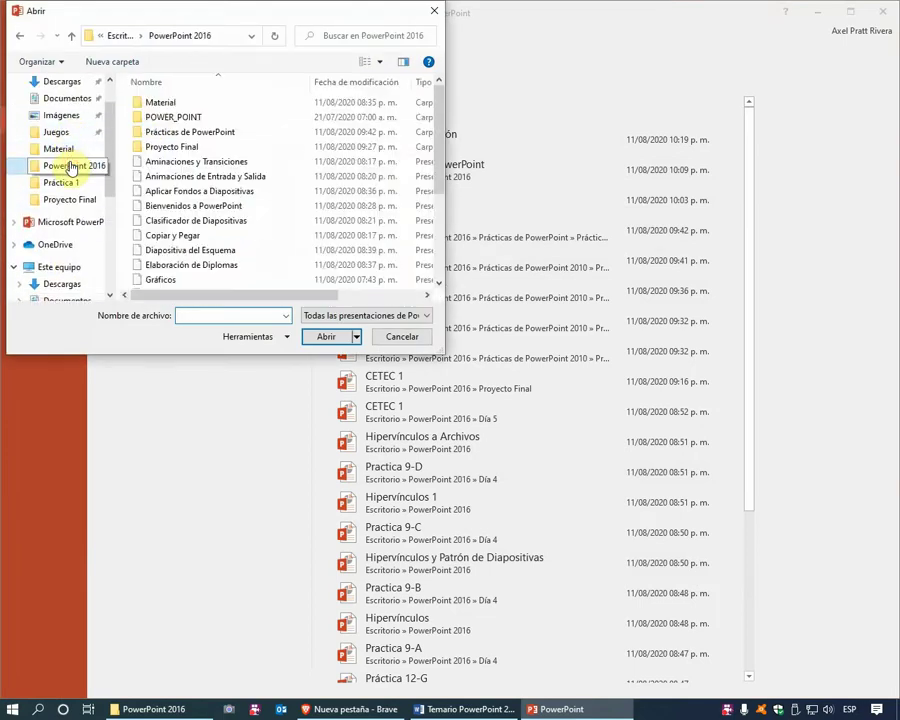
pyautogui.click(172, 206)
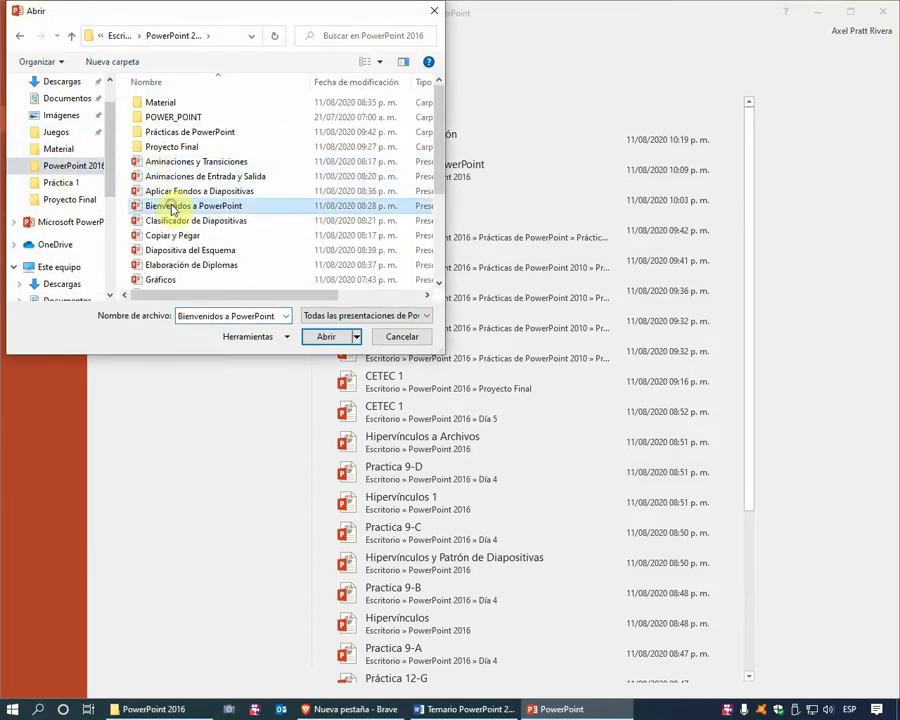
pyautogui.click(326, 336)
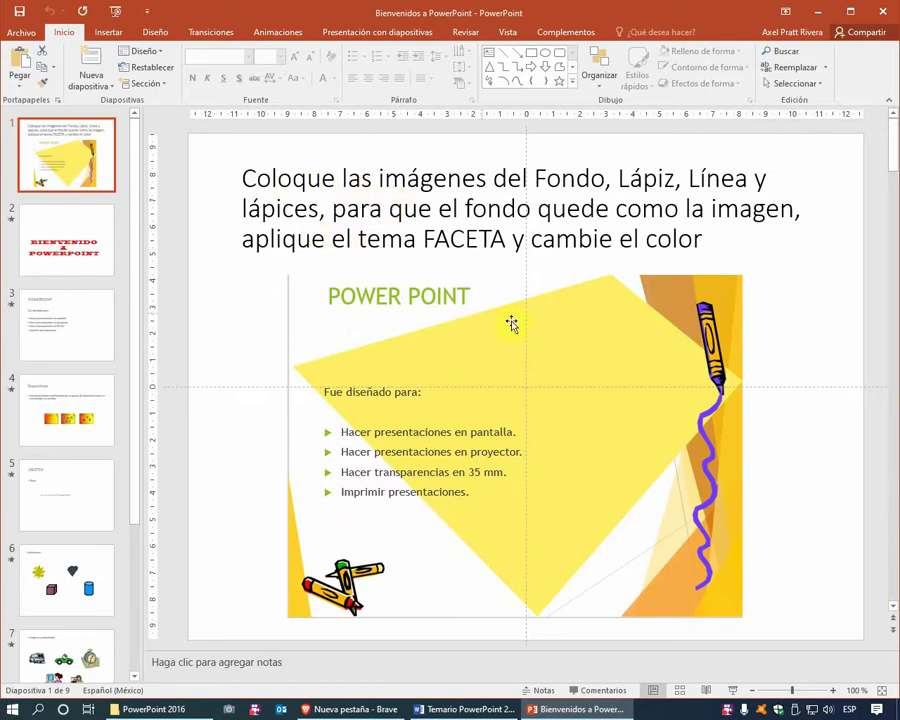
# - Review slide 1's example picture, then switch to slide 3's 'Fue diseñado para:' bullet list
pyautogui.click(643, 325)
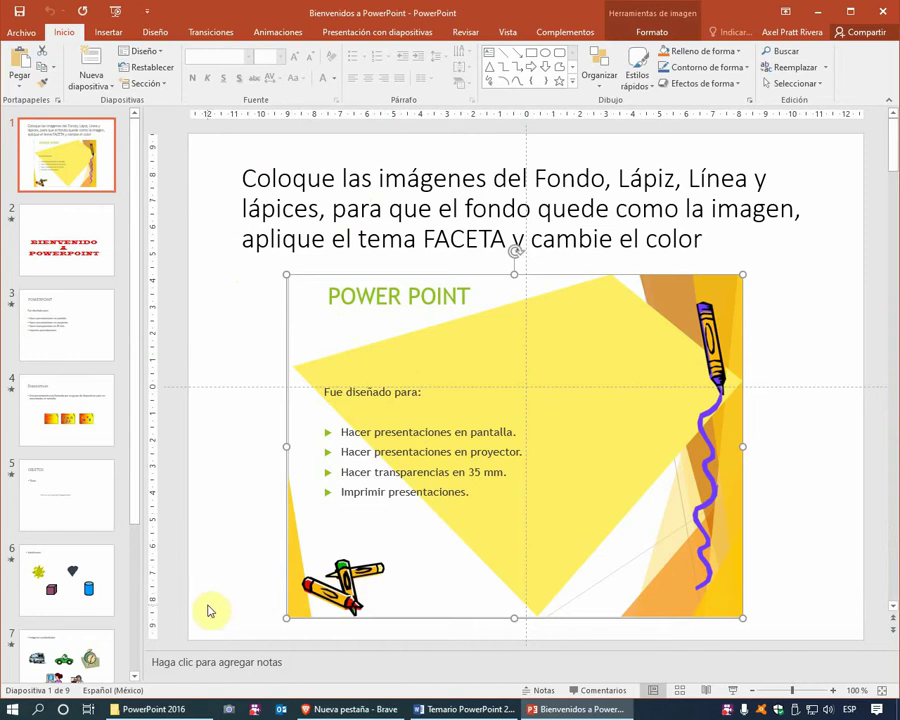
pyautogui.click(248, 474)
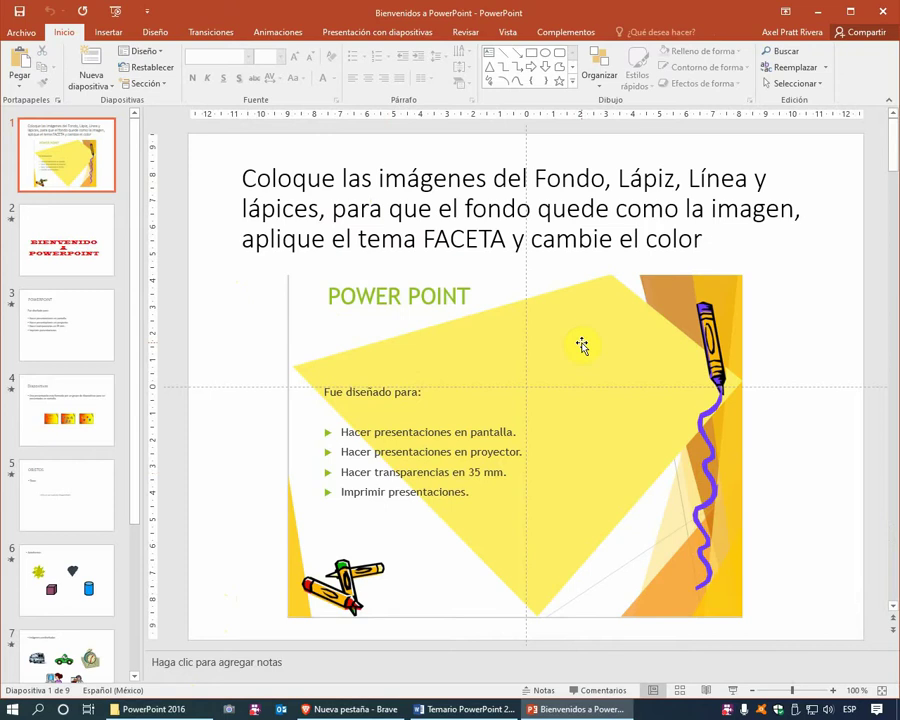
pyautogui.click(53, 311)
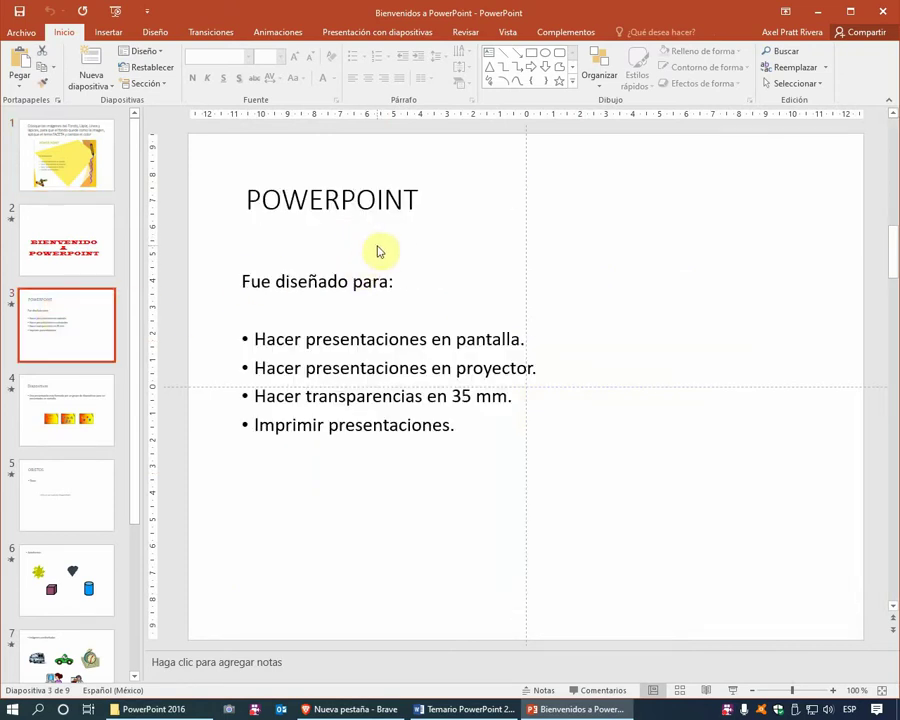
pyautogui.click(401, 279)
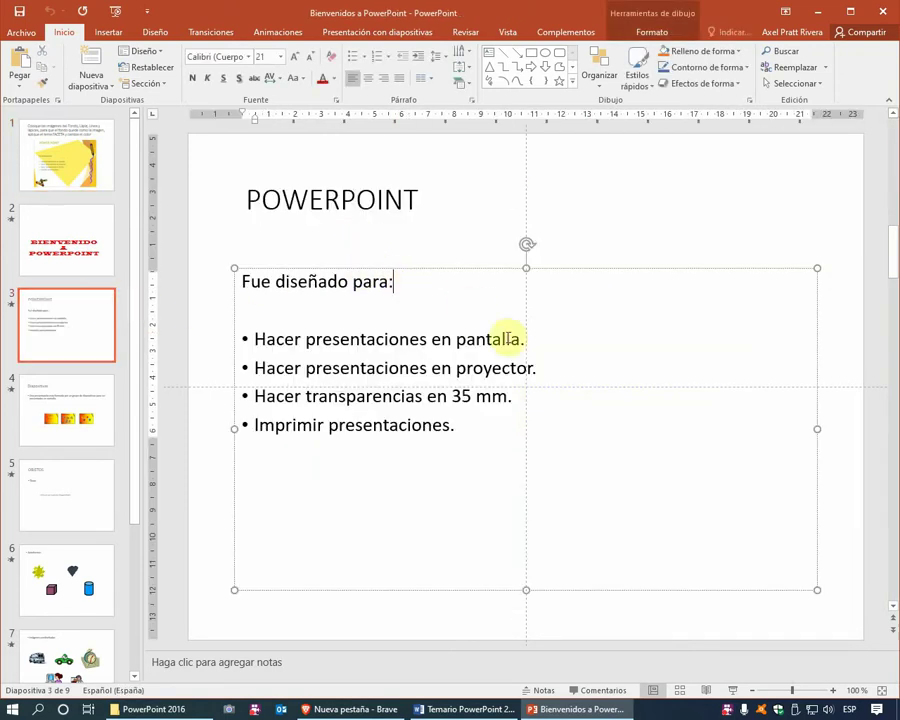
pyautogui.click(664, 612)
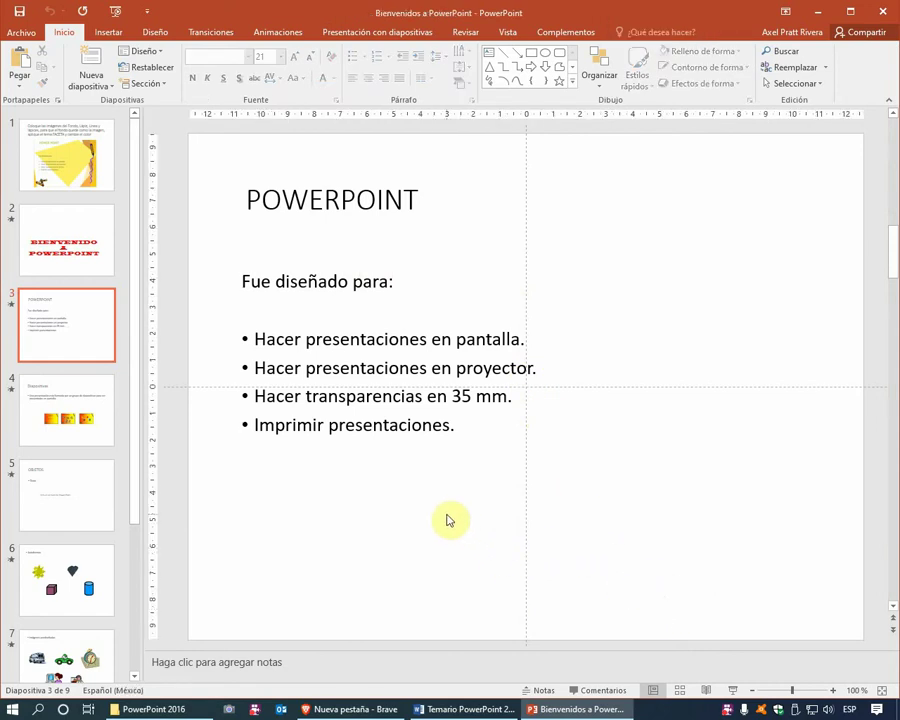
pyautogui.click(110, 32)
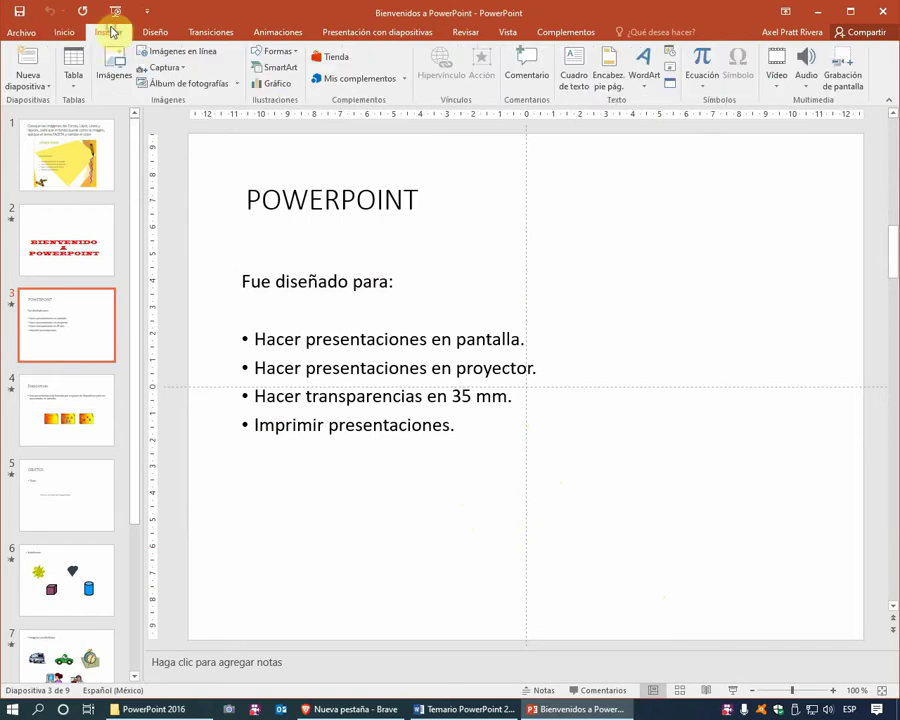
# - Open the picture-insert dialog on the PowerPoint 2016 > Material folder
pyautogui.click(118, 84)
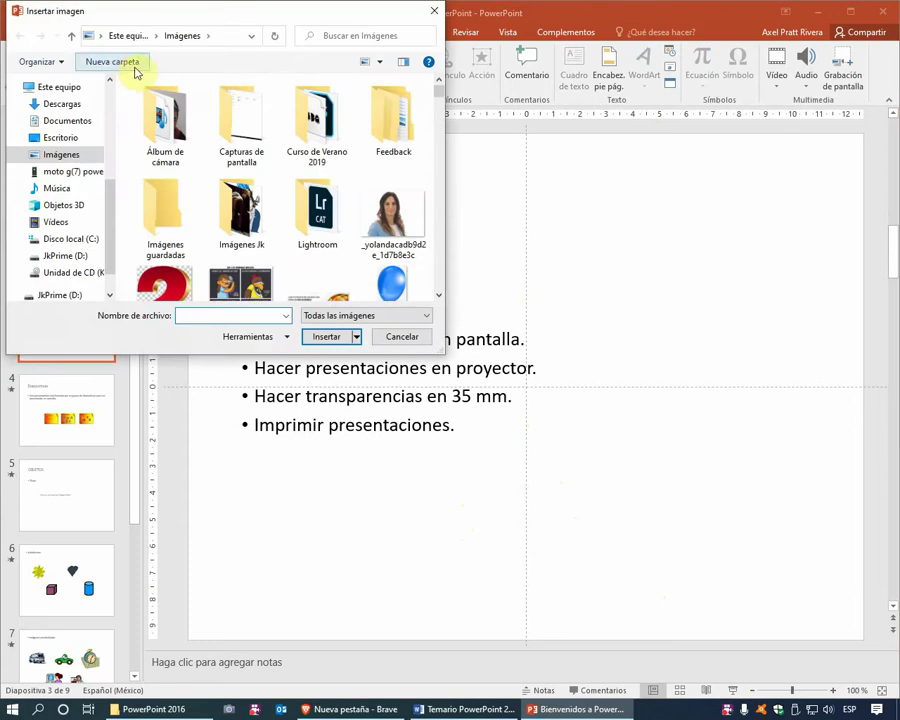
pyautogui.scroll(4, 110, 150)
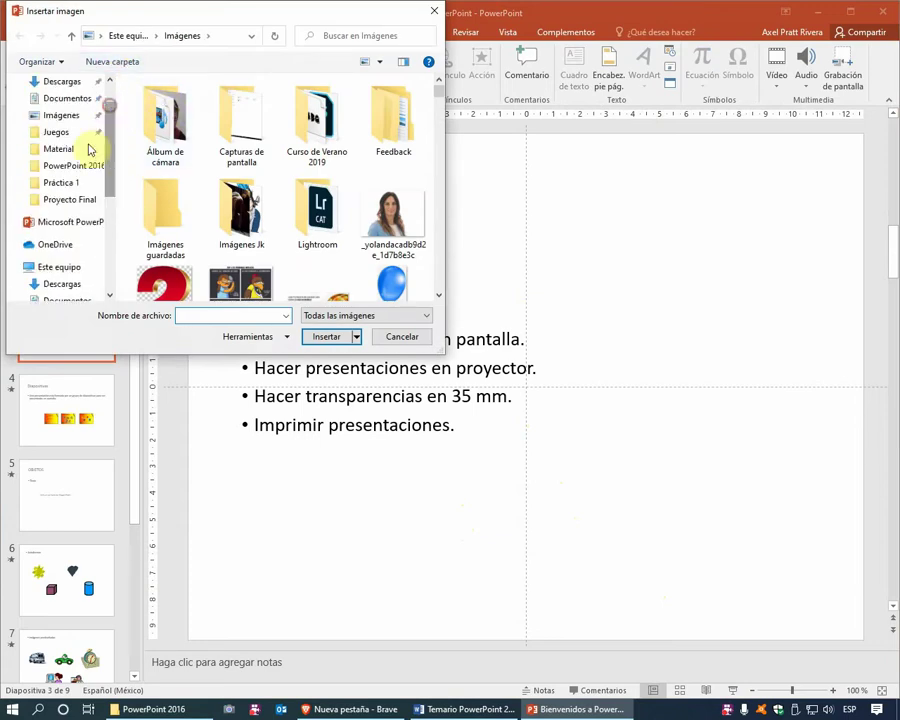
pyautogui.click(70, 168)
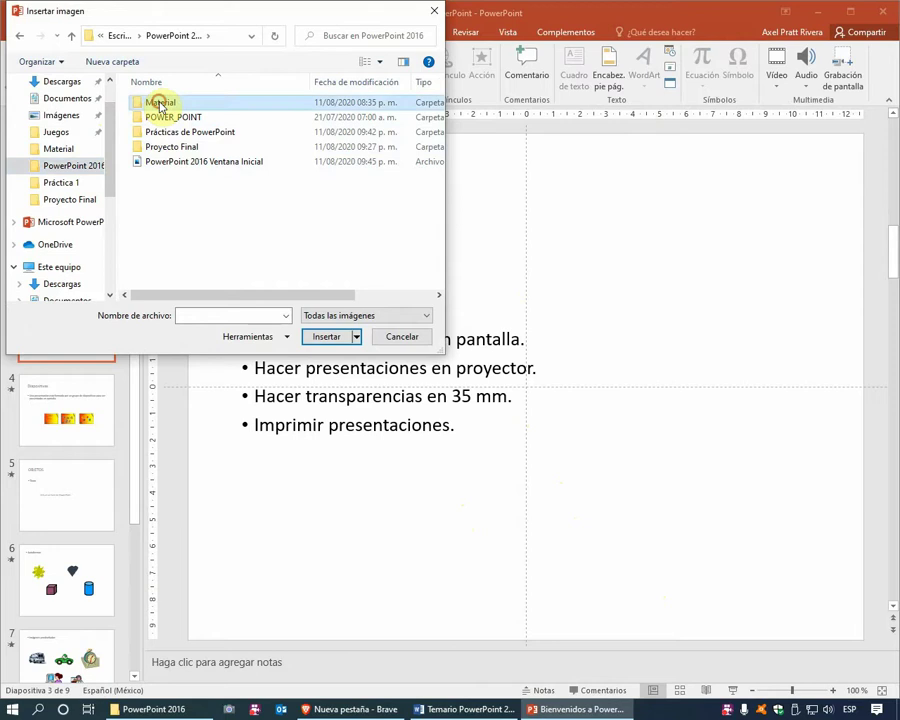
pyautogui.click(204, 104)
pyautogui.doubleClick(213, 106)
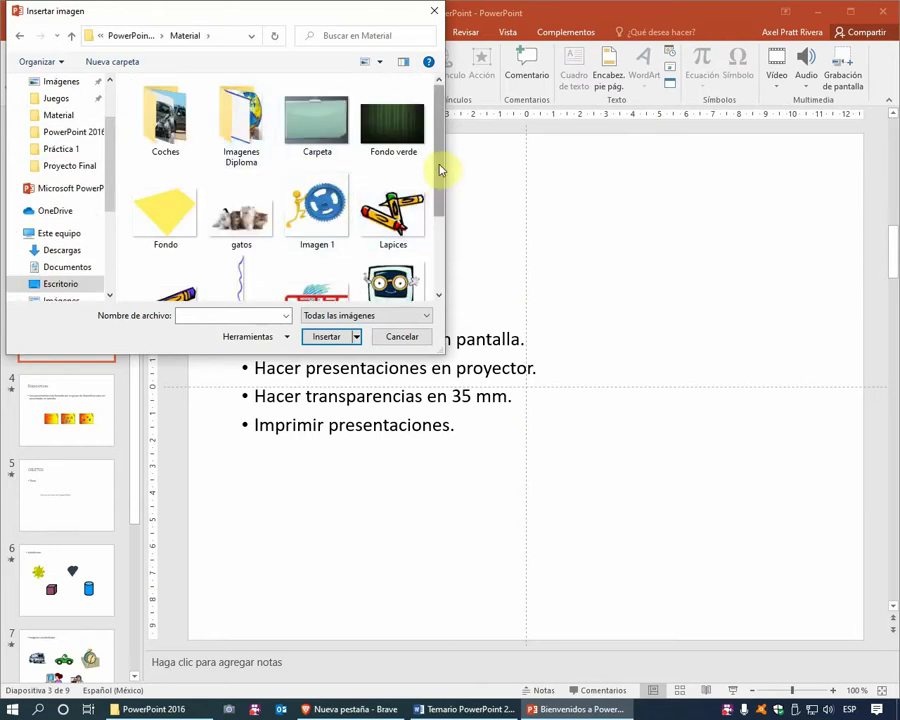
# - Select the Lapices, Lapiz and Linea images together
pyautogui.scroll(-1, 438, 170)
pyautogui.click(418, 190)
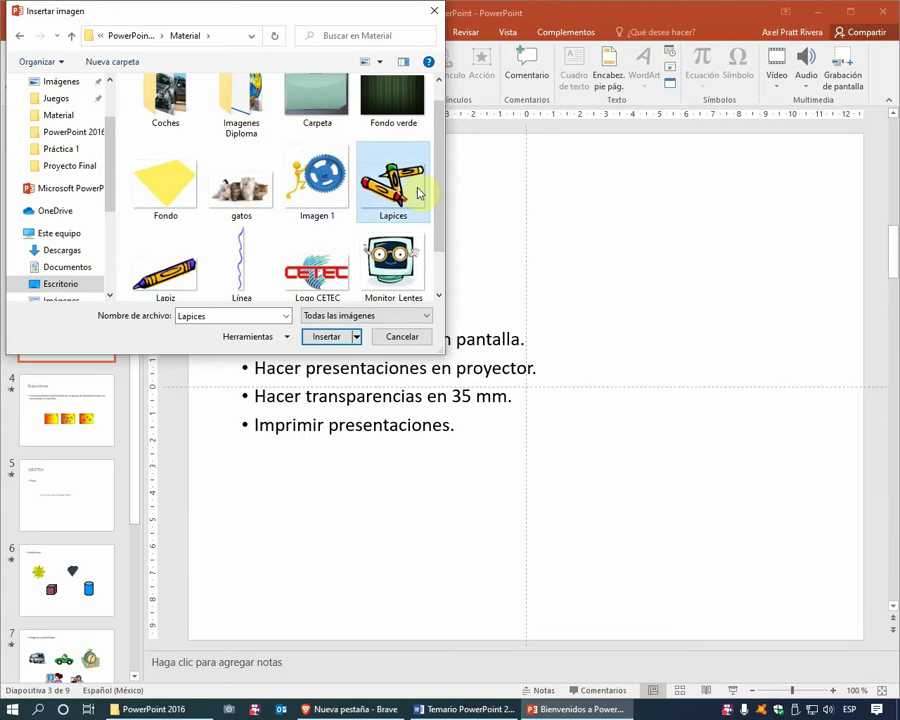
pyautogui.scroll(-1, 438, 175)
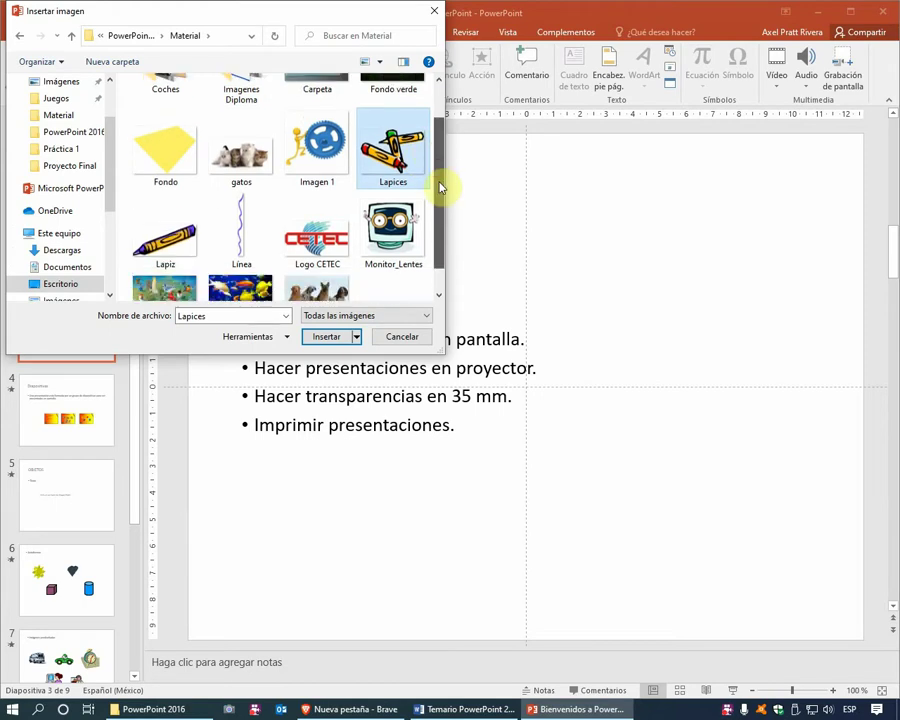
pyautogui.scroll(-1, 440, 188)
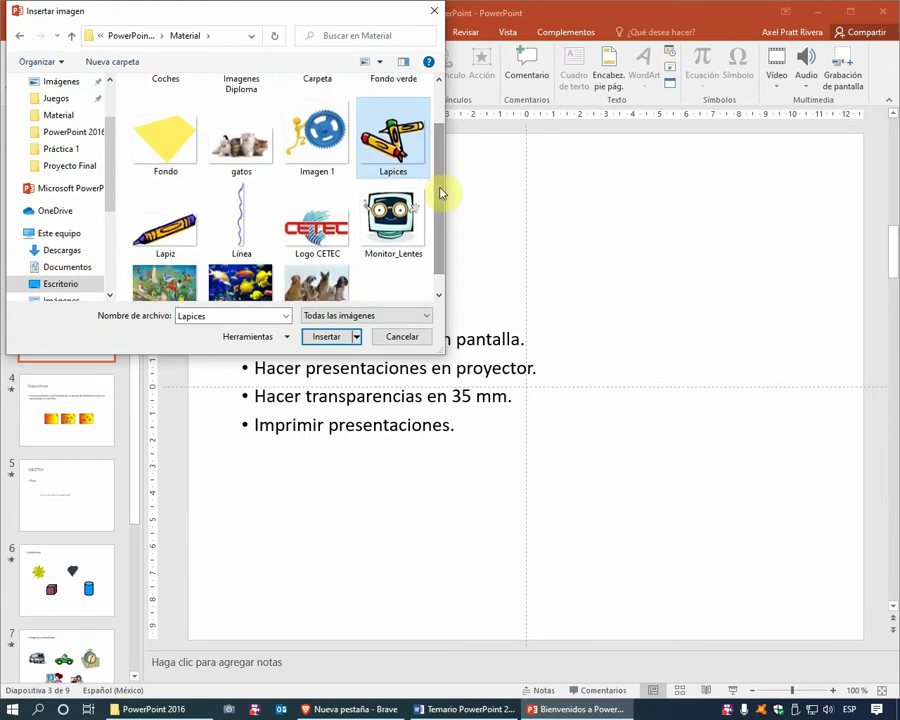
pyautogui.keyDown('ctrl'); pyautogui.click(170, 233); pyautogui.keyUp('ctrl')
pyautogui.keyDown('ctrl'); pyautogui.click(242, 228); pyautogui.keyUp('ctrl')
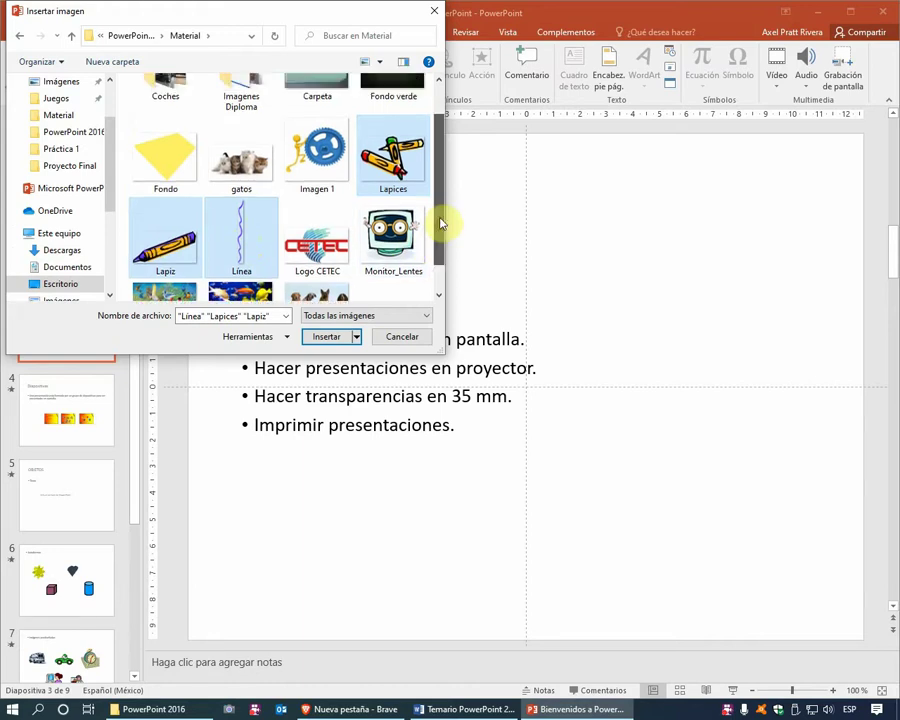
pyautogui.moveTo(442, 222)
pyautogui.mouseDown()
pyautogui.moveTo(440, 192)
pyautogui.moveTo(438, 252)
pyautogui.mouseUp()
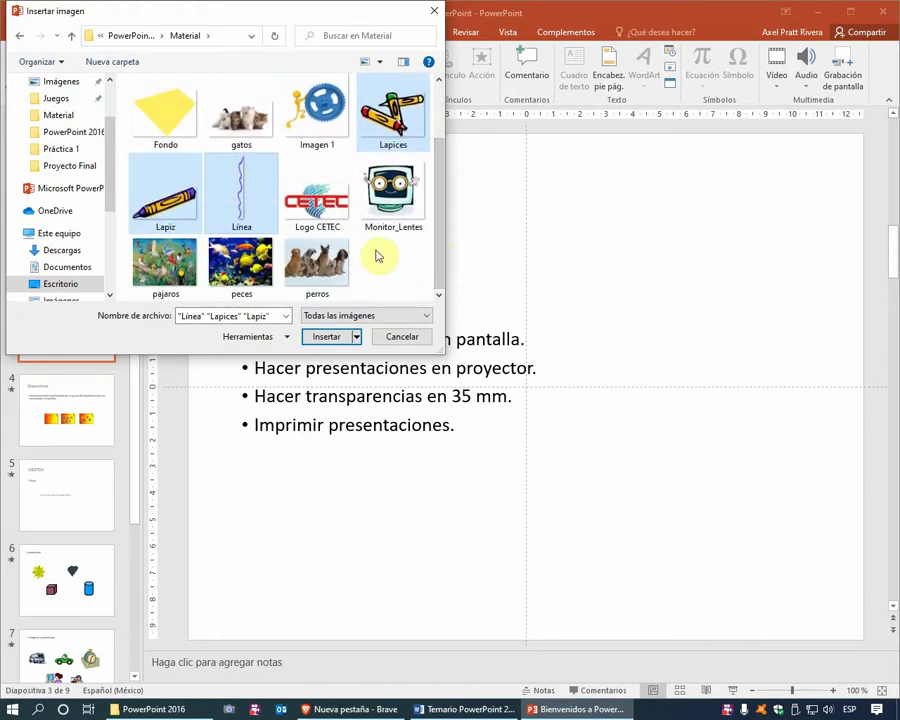
# - Insert the three pictures and move the single crayon to the slide's lower left
pyautogui.click(338, 336)
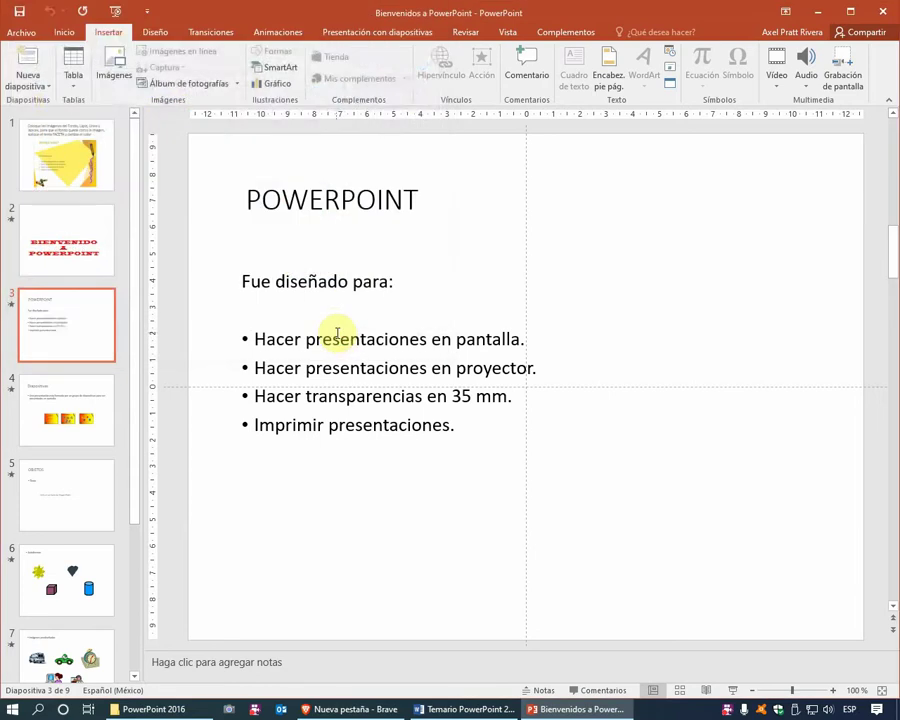
pyautogui.click(707, 281)
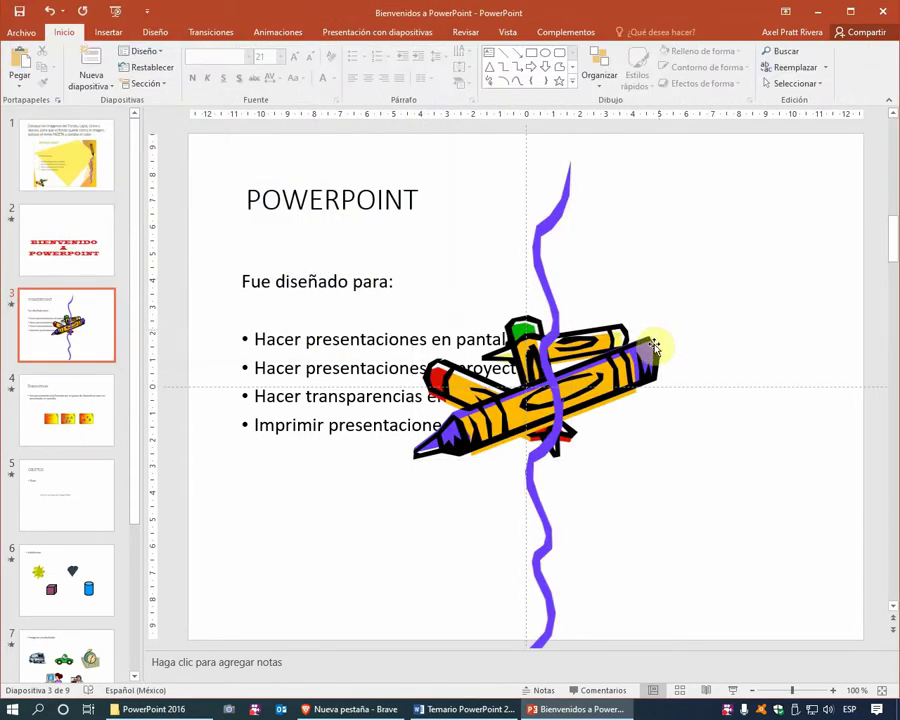
pyautogui.click(638, 357)
pyautogui.moveTo(638, 357); pyautogui.dragTo(452, 574)
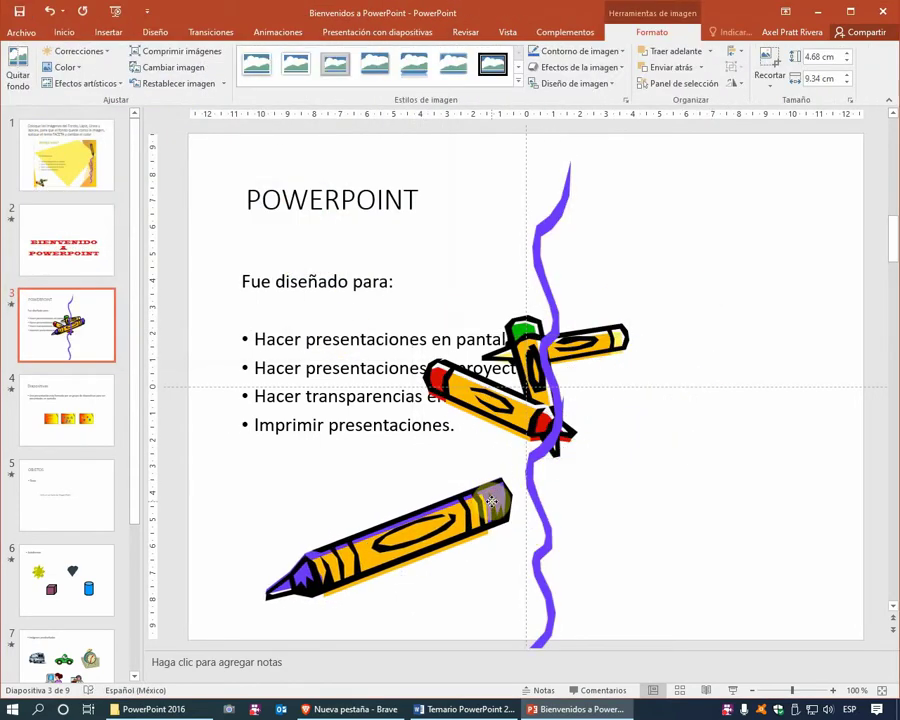
# - After checking slide 1's layout, move the wavy line to slide 3's right edge and shorten it
pyautogui.click(64, 182)
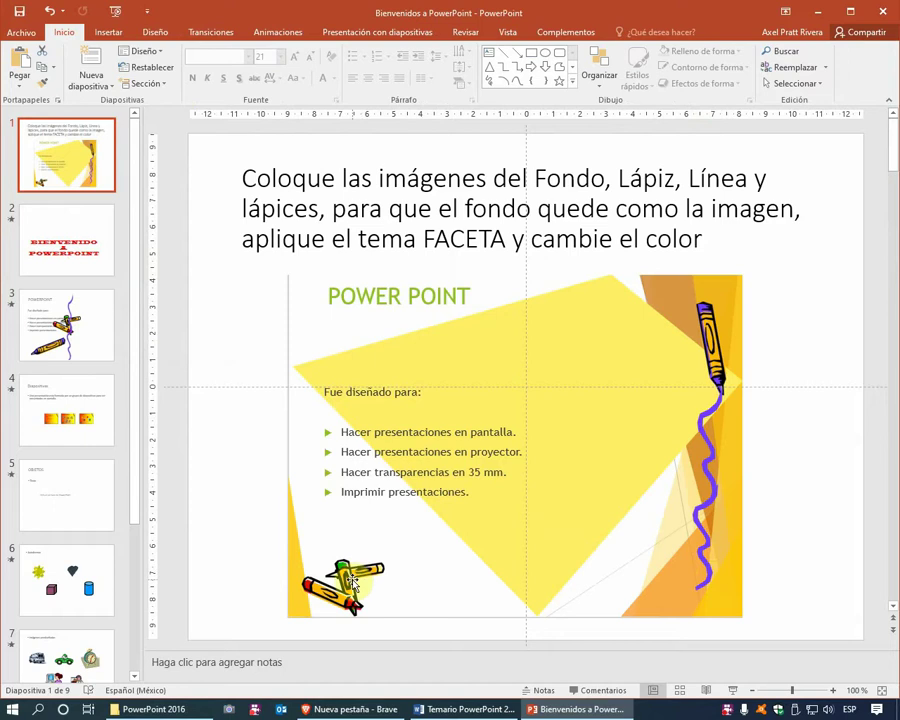
pyautogui.click(95, 335)
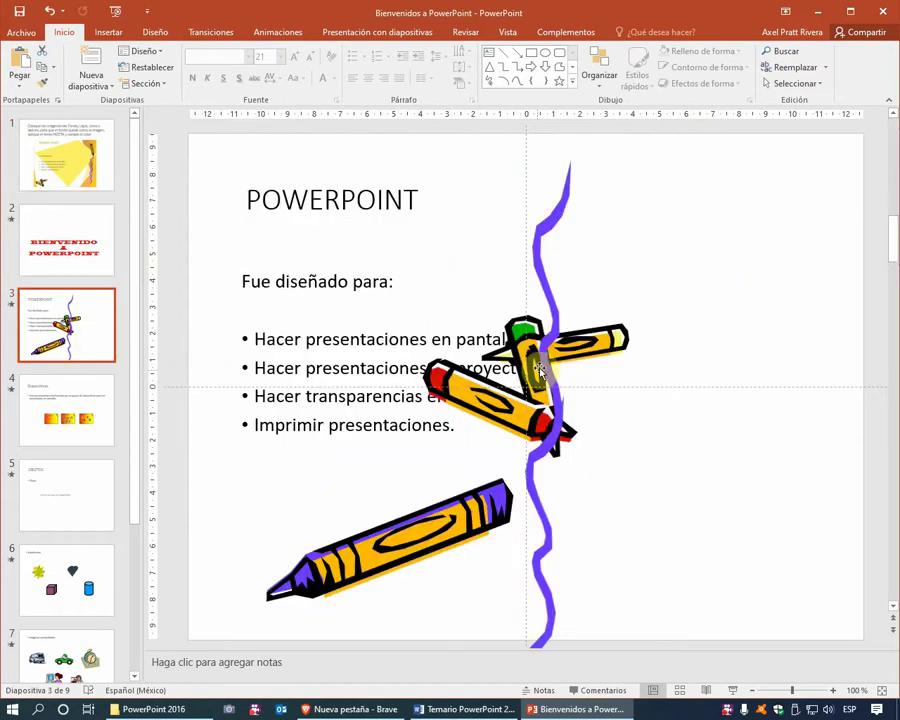
pyautogui.moveTo(545, 308); pyautogui.dragTo(760, 292)
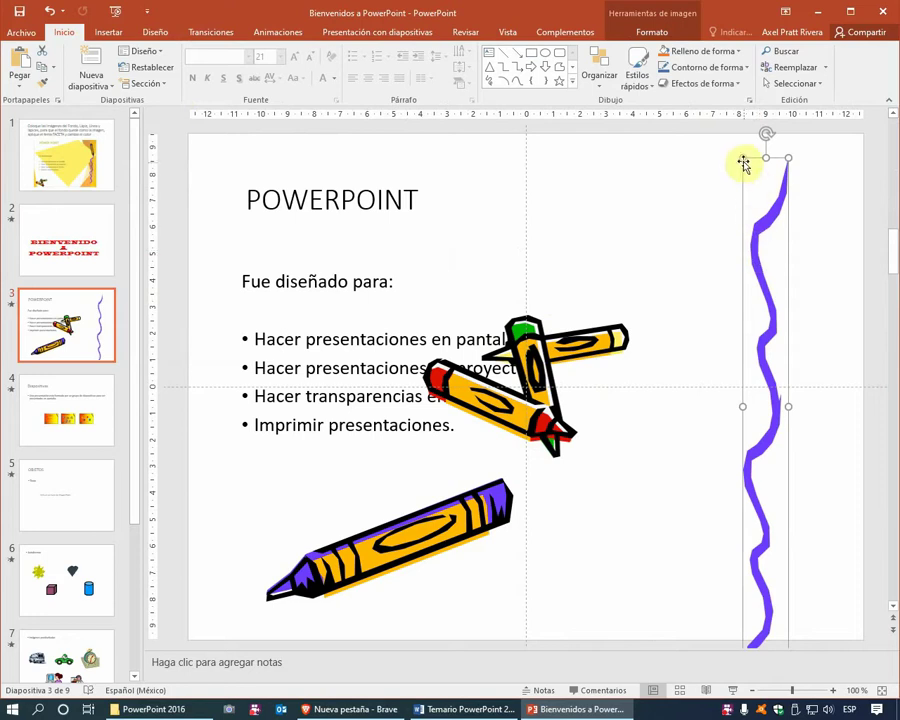
pyautogui.moveTo(750, 176); pyautogui.dragTo(760, 270)
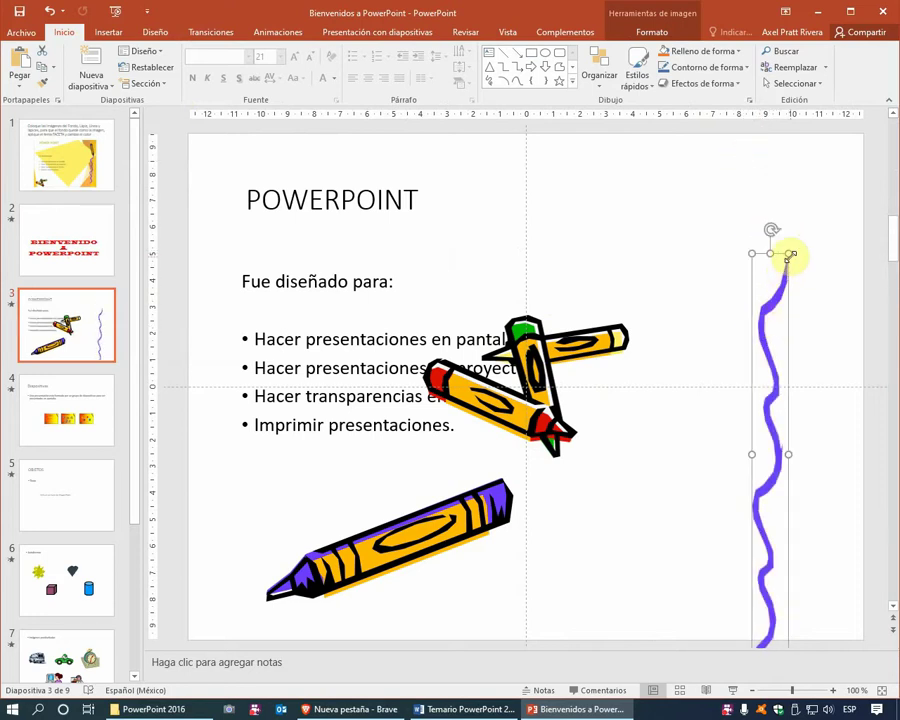
# - Stretch the wavy line down the right edge and shrink the crayon into the top-right corner
pyautogui.moveTo(790, 253)
pyautogui.mouseDown()
pyautogui.moveTo(784, 263)
pyautogui.moveTo(845, 268)
pyautogui.mouseUp()
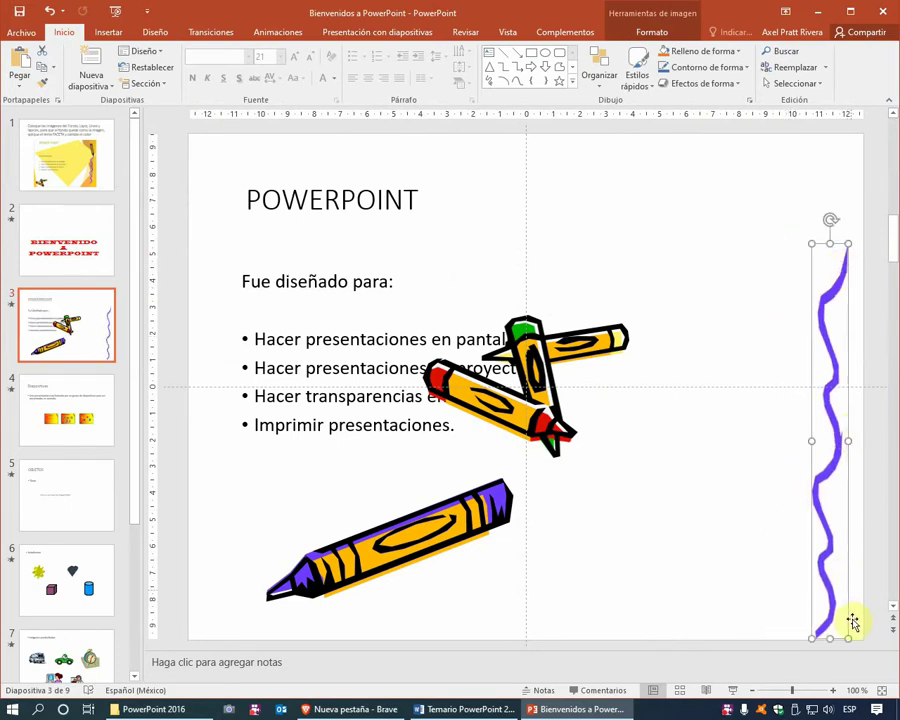
pyautogui.moveTo(848, 638); pyautogui.dragTo(845, 635)
pyautogui.click(753, 492)
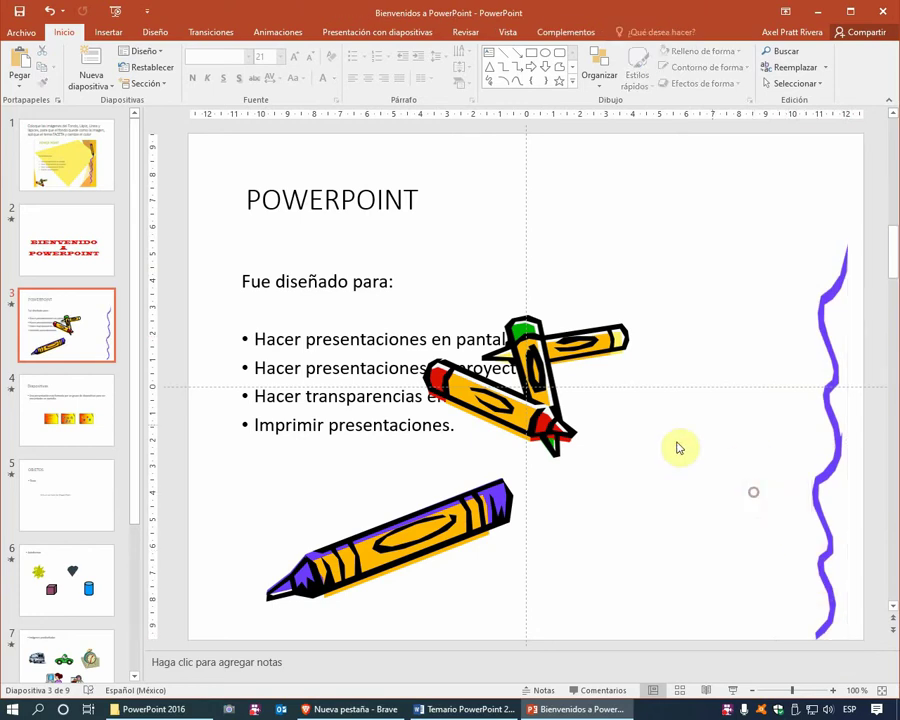
pyautogui.click(430, 530)
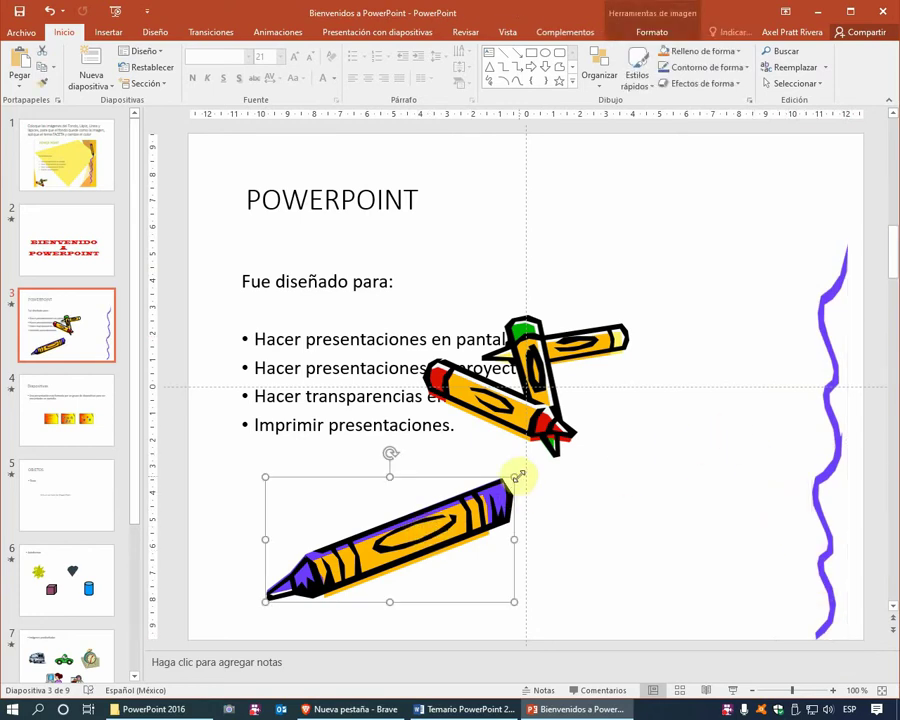
pyautogui.moveTo(518, 477)
pyautogui.mouseDown()
pyautogui.moveTo(404, 527)
pyautogui.moveTo(493, 515)
pyautogui.moveTo(752, 190)
pyautogui.mouseUp()
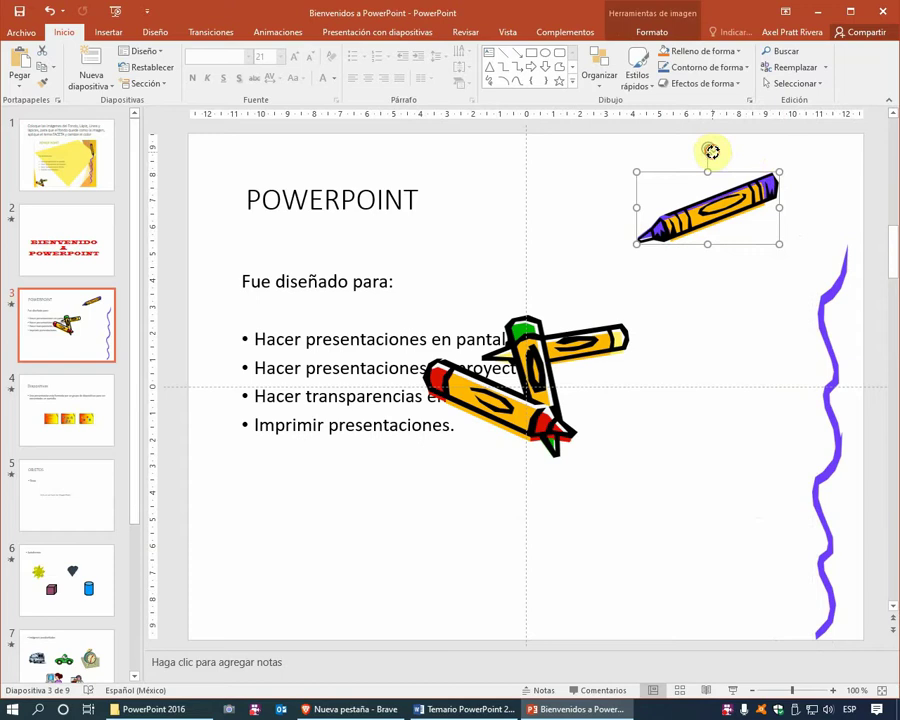
# - Rotate the crayon nearly upright above the wavy line and lower the line to meet its tip
pyautogui.moveTo(711, 151)
pyautogui.mouseDown()
pyautogui.moveTo(677, 200)
pyautogui.moveTo(648, 210)
pyautogui.mouseUp()
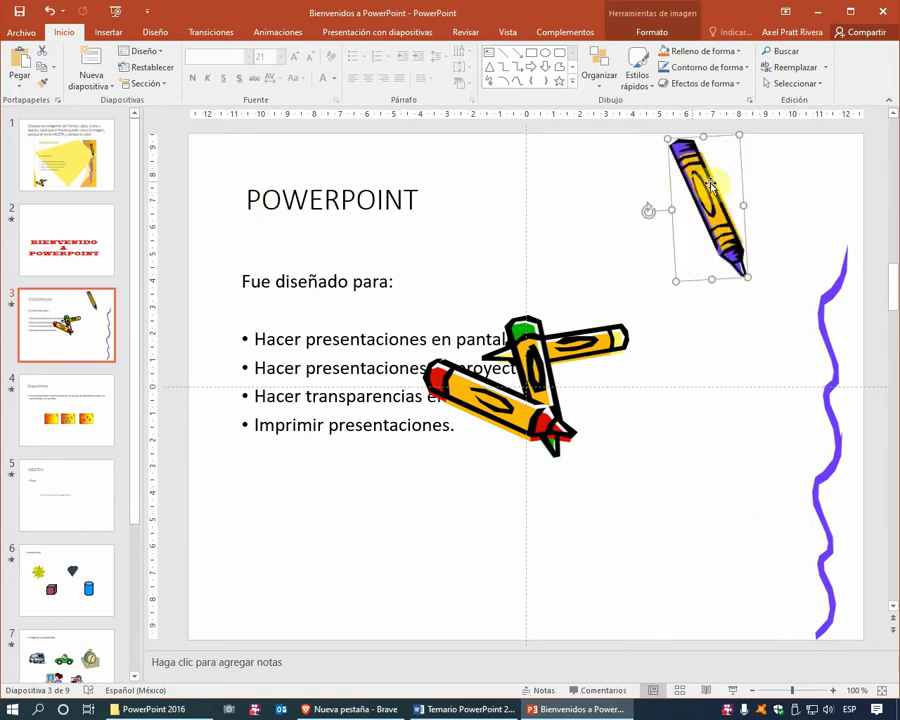
pyautogui.moveTo(707, 192); pyautogui.dragTo(803, 226)
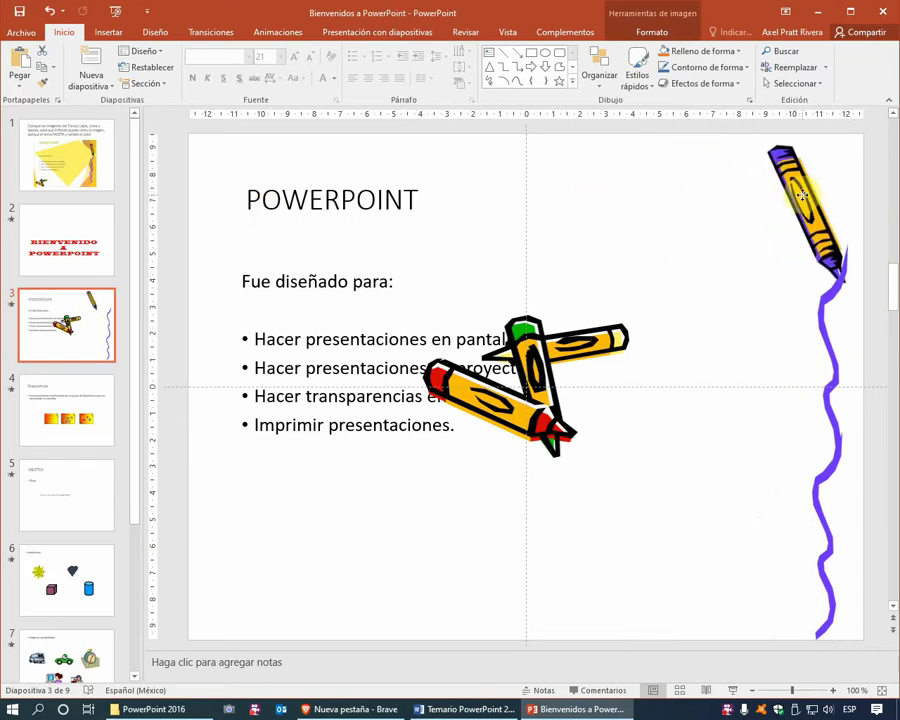
pyautogui.click(826, 314)
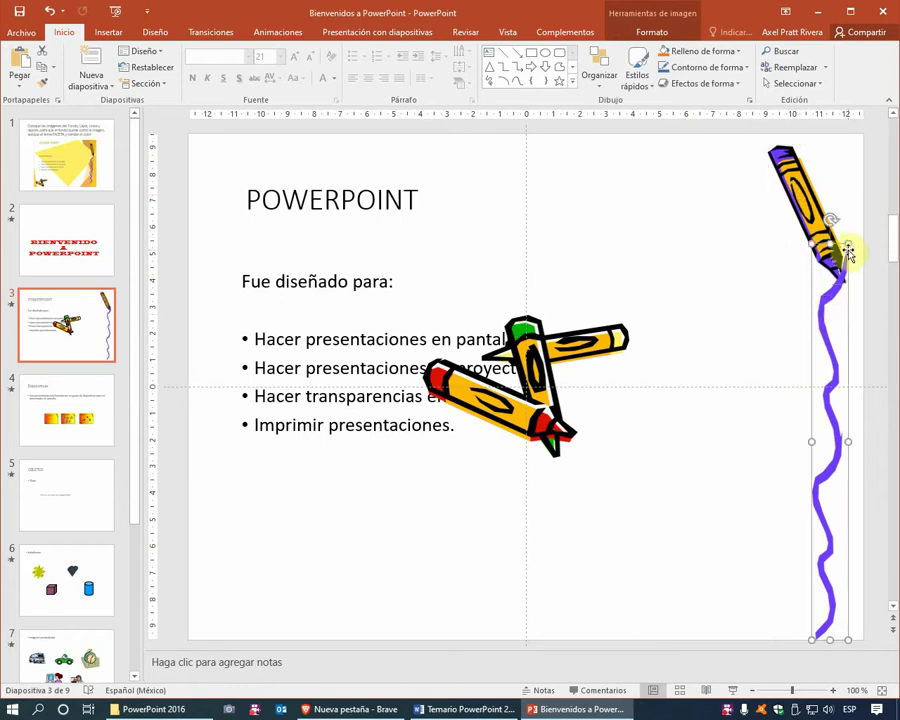
pyautogui.moveTo(847, 244)
pyautogui.mouseDown()
pyautogui.moveTo(838, 286)
pyautogui.moveTo(829, 268)
pyautogui.mouseUp()
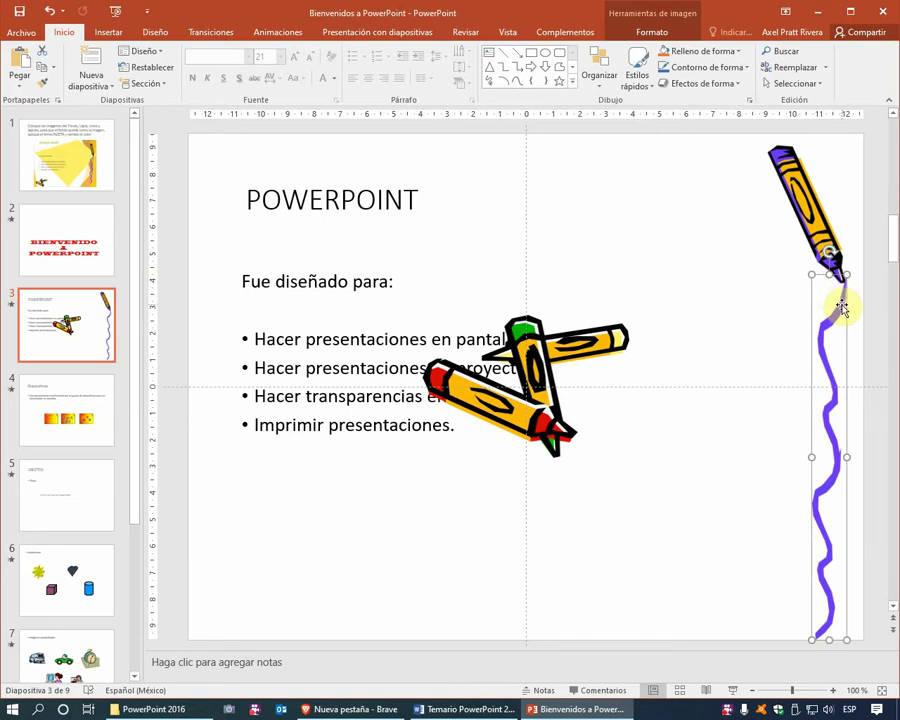
pyautogui.press('Left')
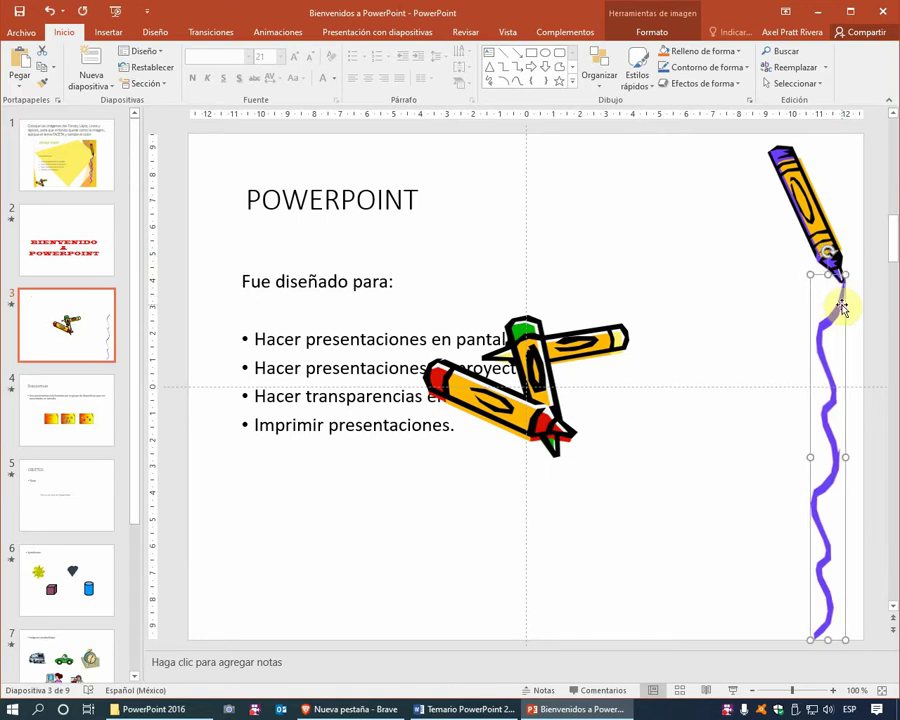
# - Fine-tune the crayon's position and shrink it slightly so it sits flush in the corner
pyautogui.click(818, 222)
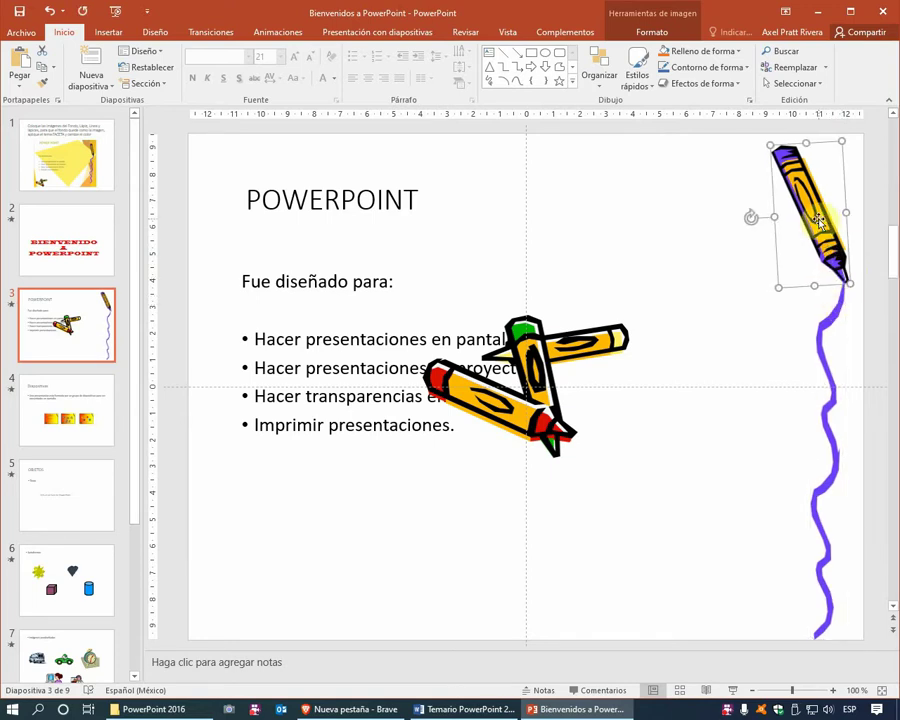
pyautogui.click(784, 350)
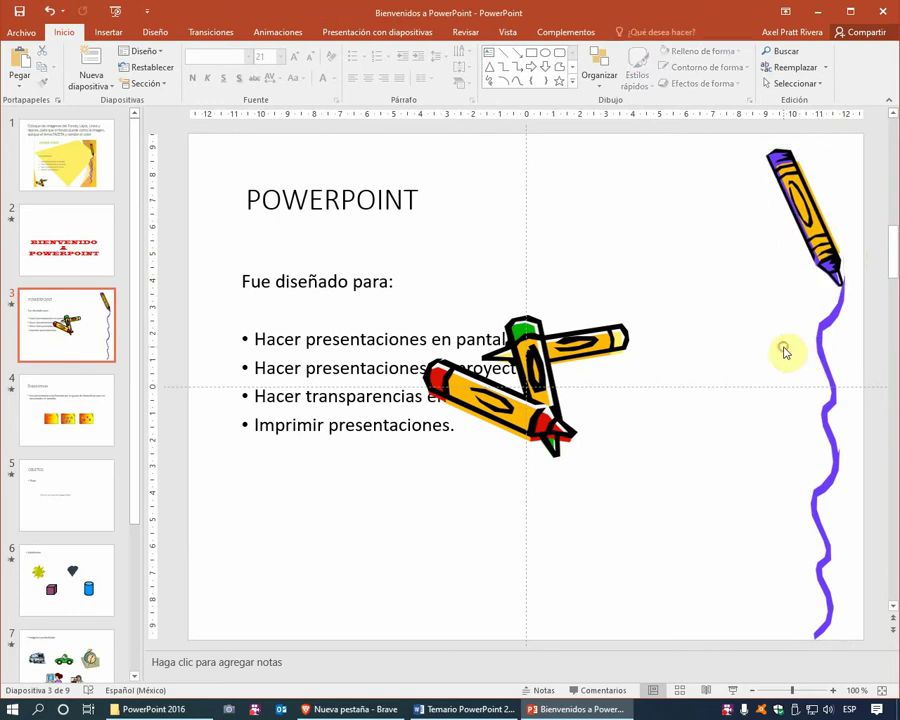
pyautogui.moveTo(826, 254); pyautogui.dragTo(829, 241)
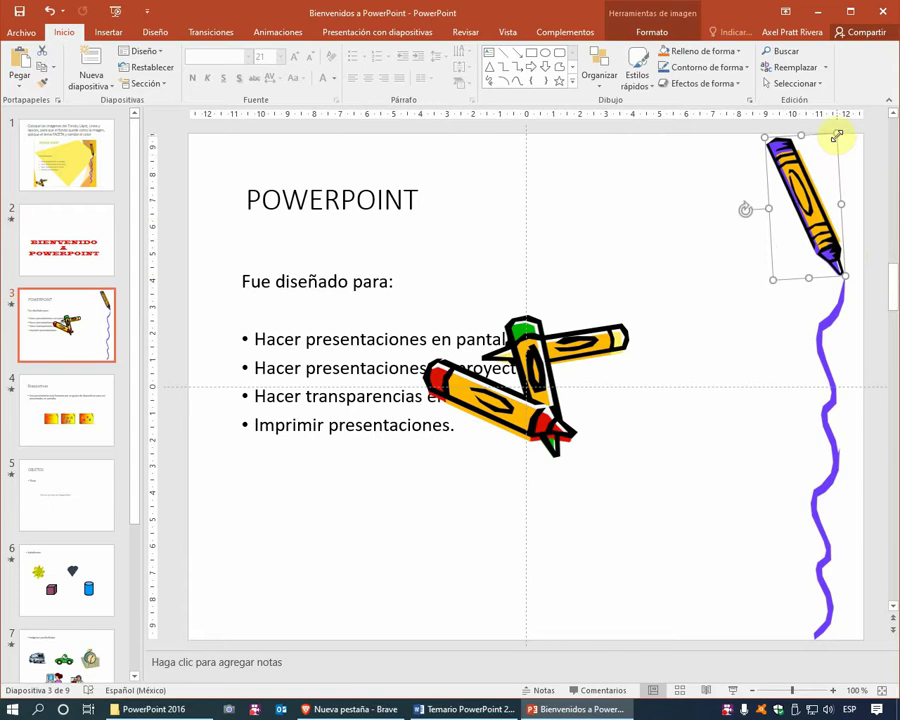
pyautogui.moveTo(836, 135)
pyautogui.mouseDown()
pyautogui.moveTo(831, 143)
pyautogui.moveTo(373, 190)
pyautogui.moveTo(794, 156)
pyautogui.moveTo(800, 165)
pyautogui.mouseUp()
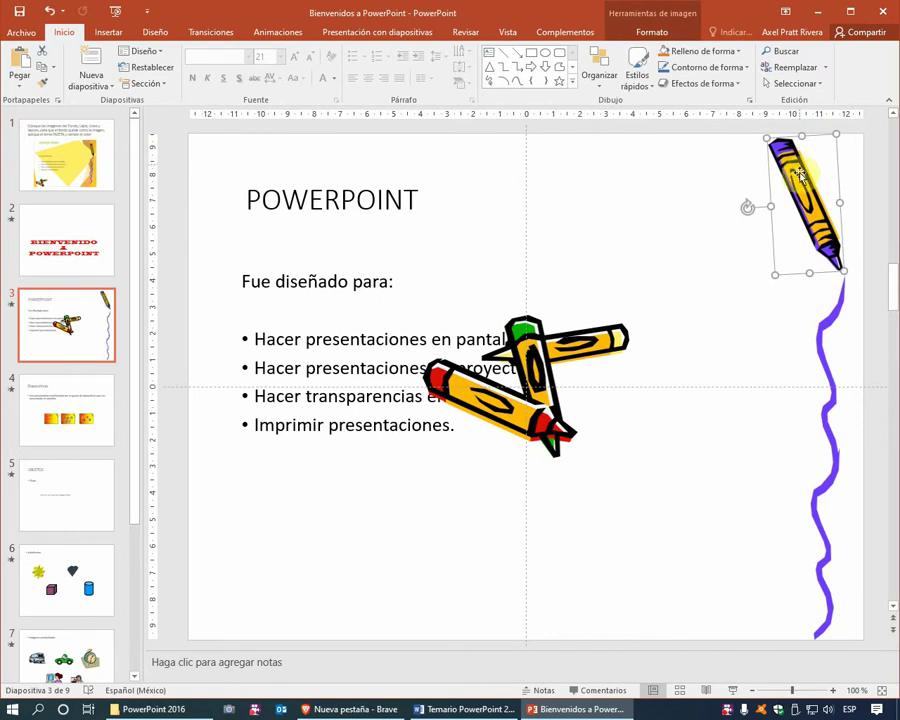
pyautogui.click(745, 234)
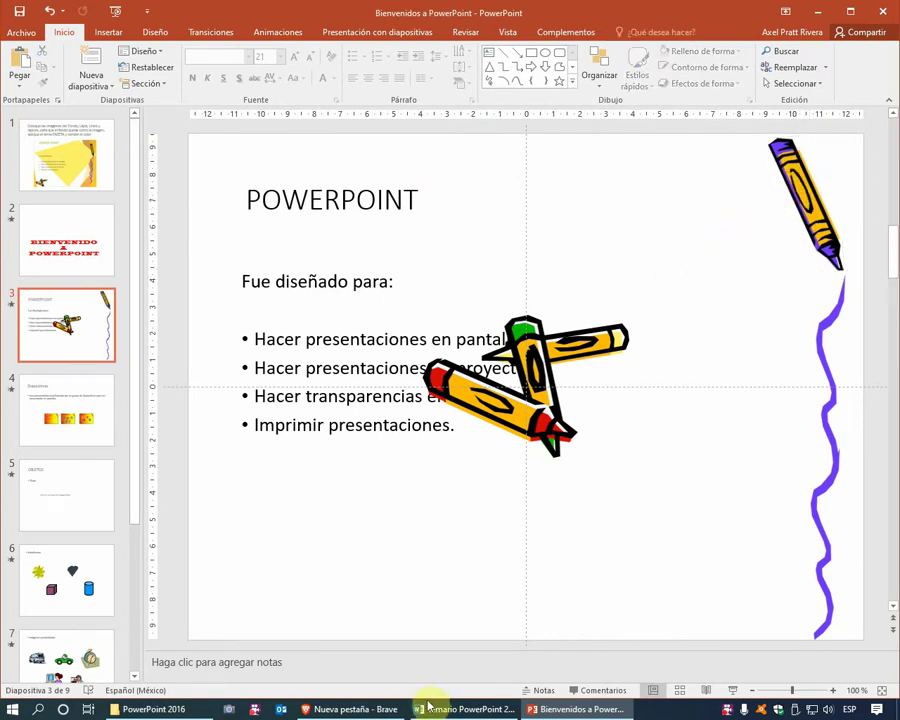
# - In Brave, search Google Images for 'crayolas png' and preview the cartoon crayons picture
pyautogui.click(350, 709)
pyautogui.moveTo(241, 79)
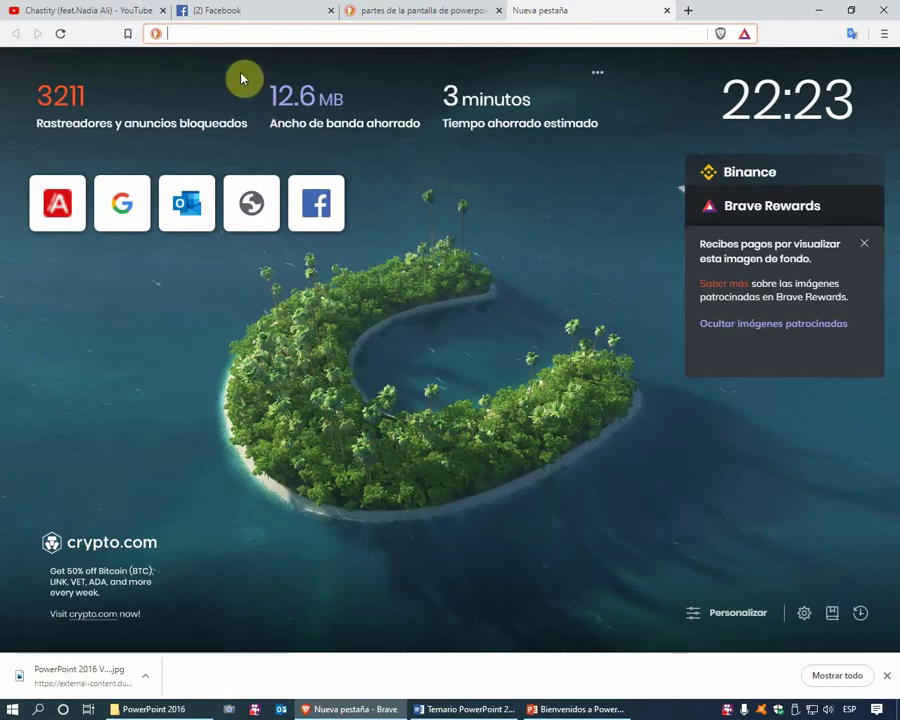
pyautogui.write('google.')
pyautogui.press('Return')
pyautogui.write('c')
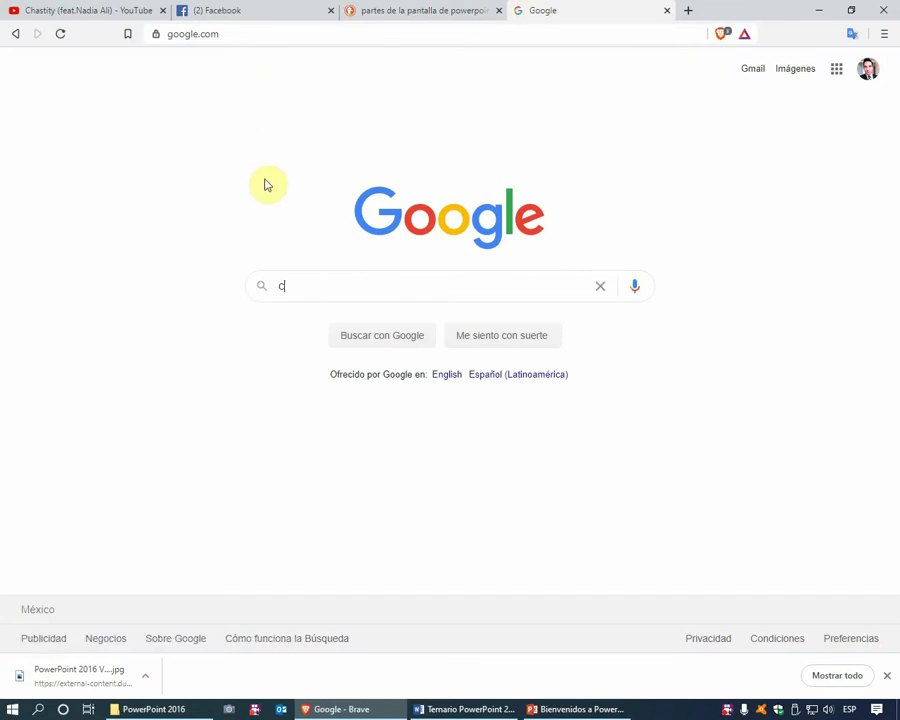
pyautogui.write('rayolas')
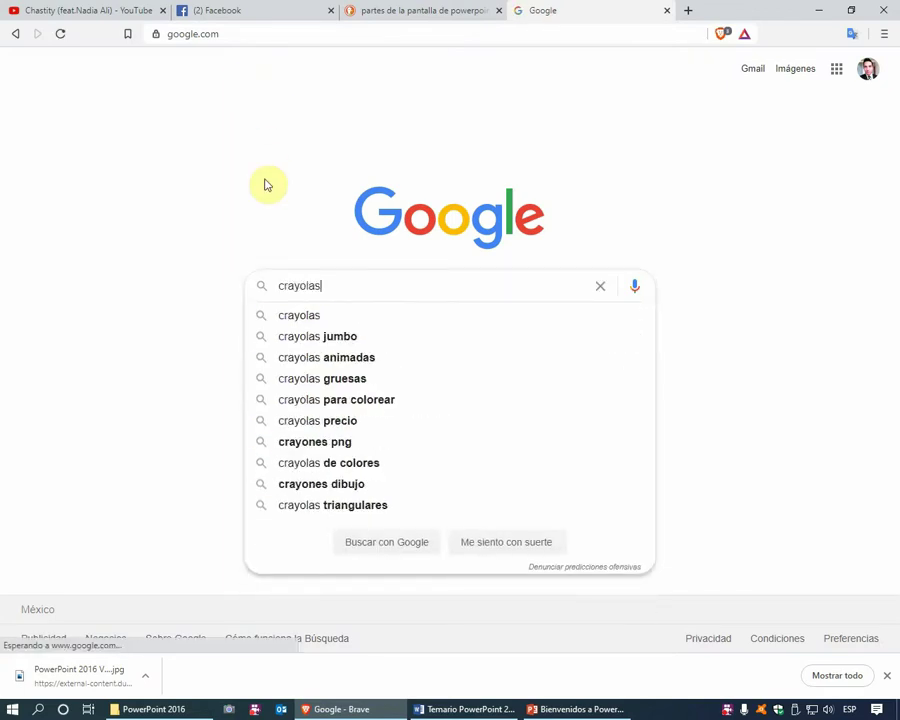
pyautogui.write(' png')
pyautogui.press('Return')
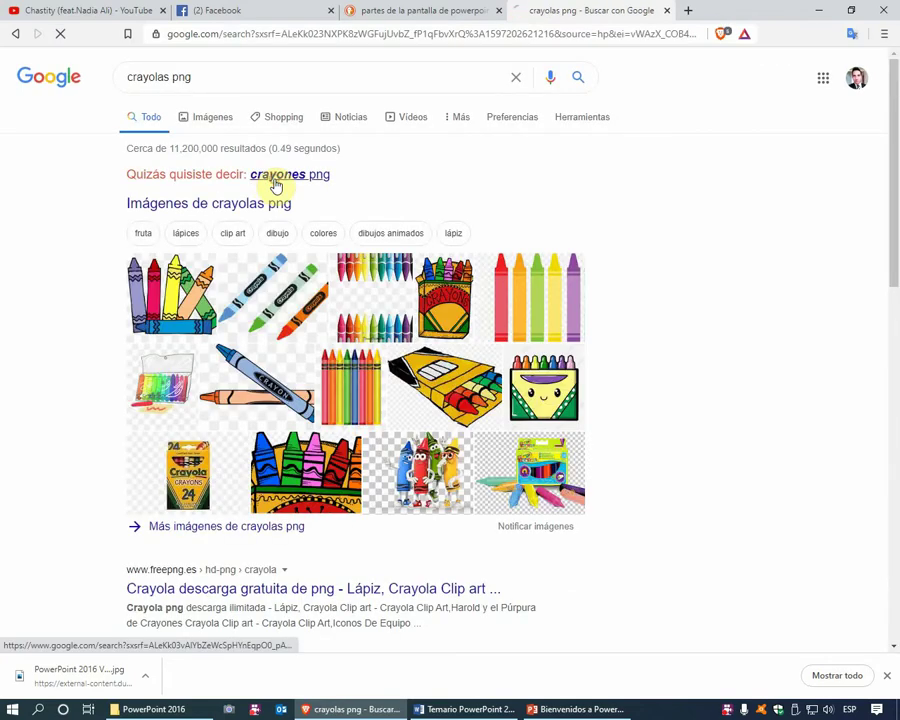
pyautogui.click(205, 124)
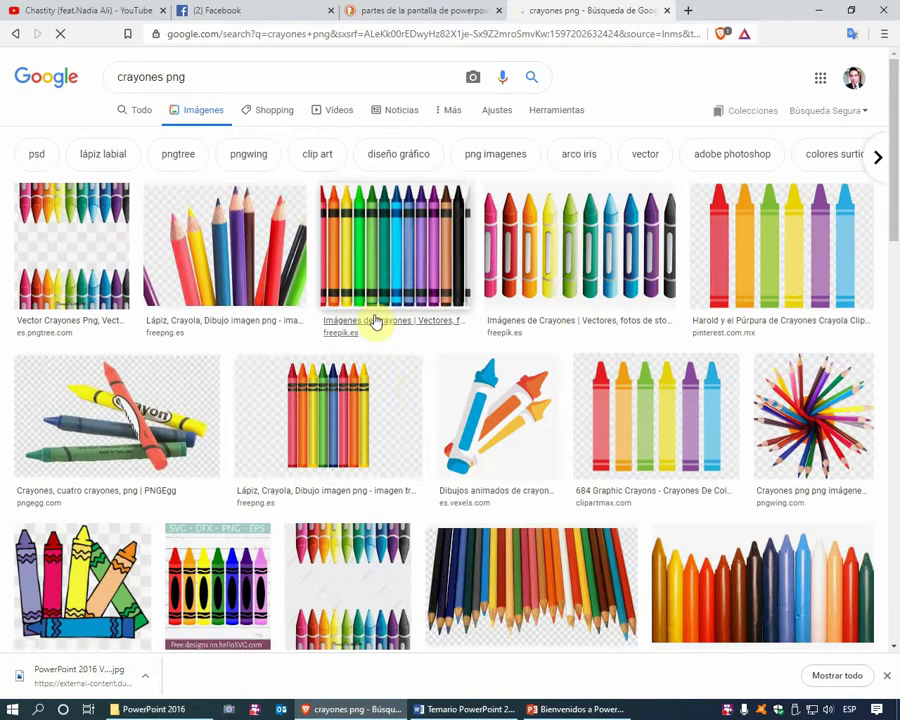
pyautogui.click(498, 423)
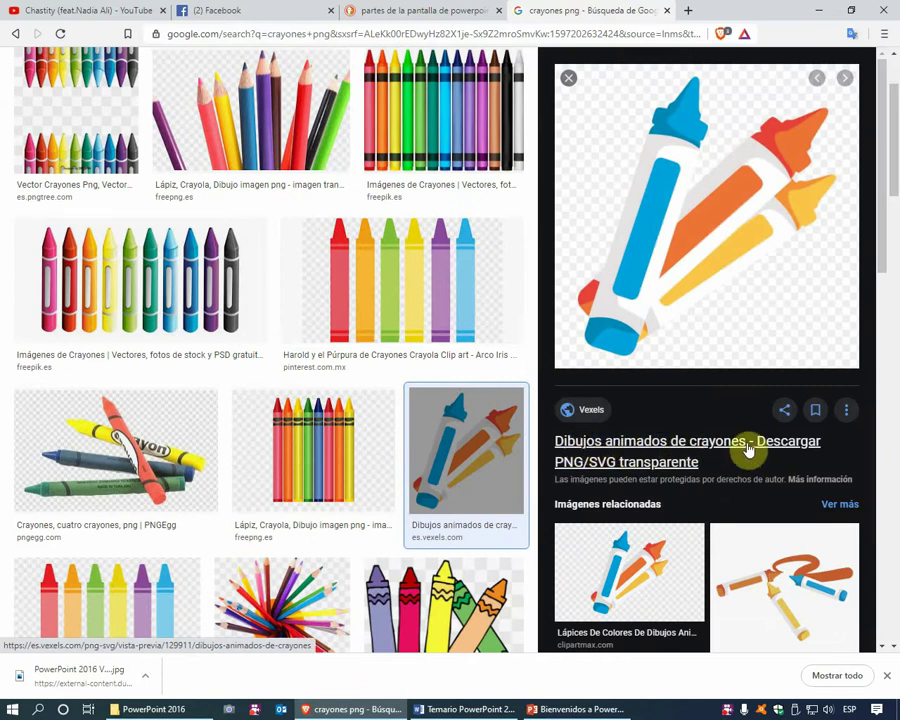
# - Save the cartoon crayons image as Crayones.png in Descargas and show it in File Explorer
pyautogui.rightClick(676, 245)
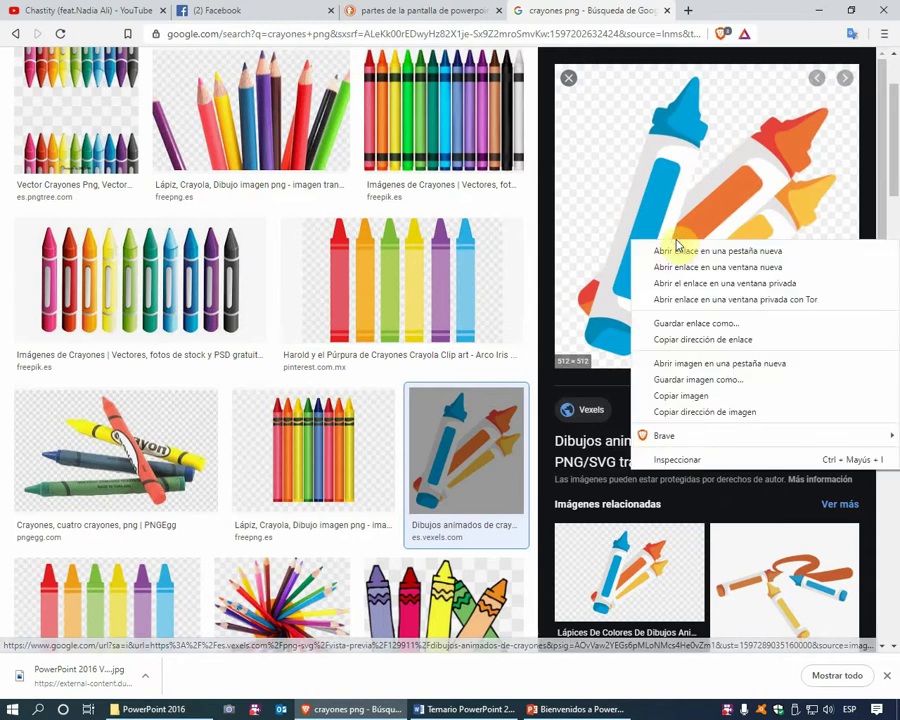
pyautogui.click(671, 381)
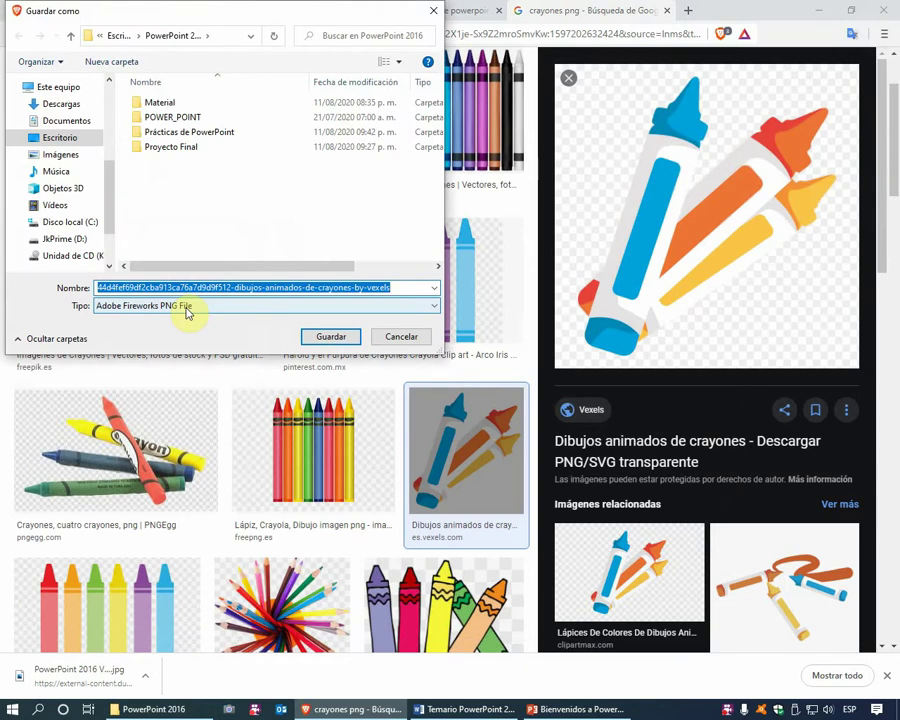
pyautogui.press('BackSpace')
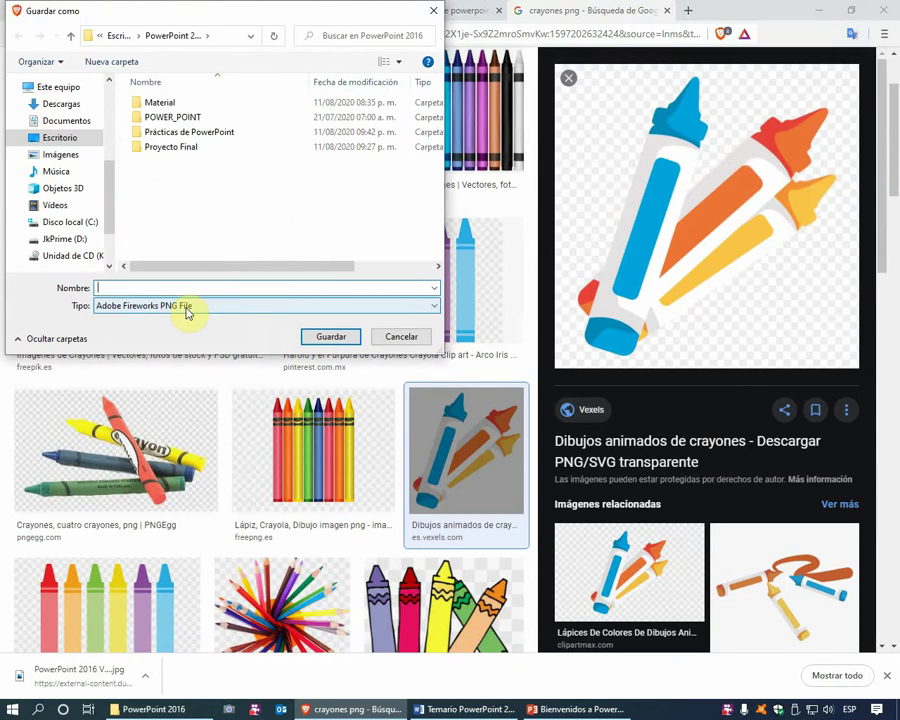
pyautogui.write('Cr')
pyautogui.press('BackSpace')
pyautogui.write('r')
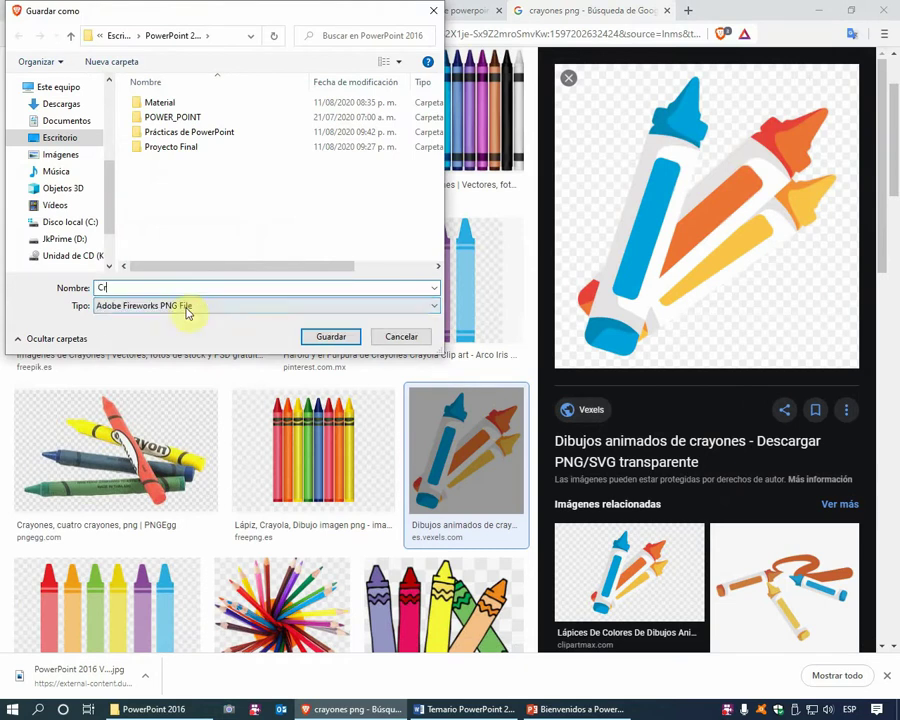
pyautogui.write('ayones')
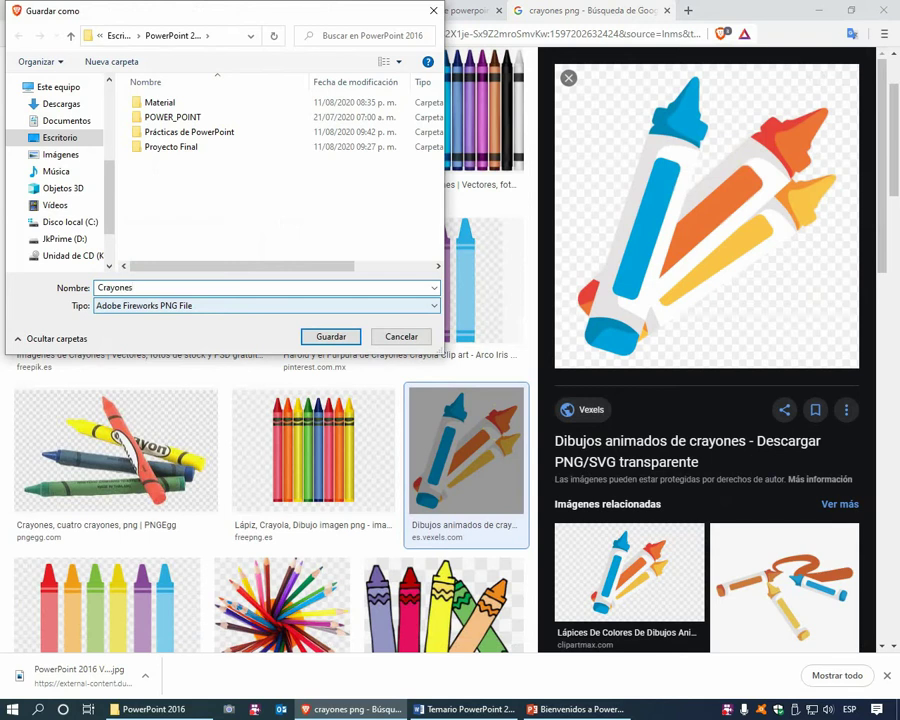
pyautogui.click(64, 104)
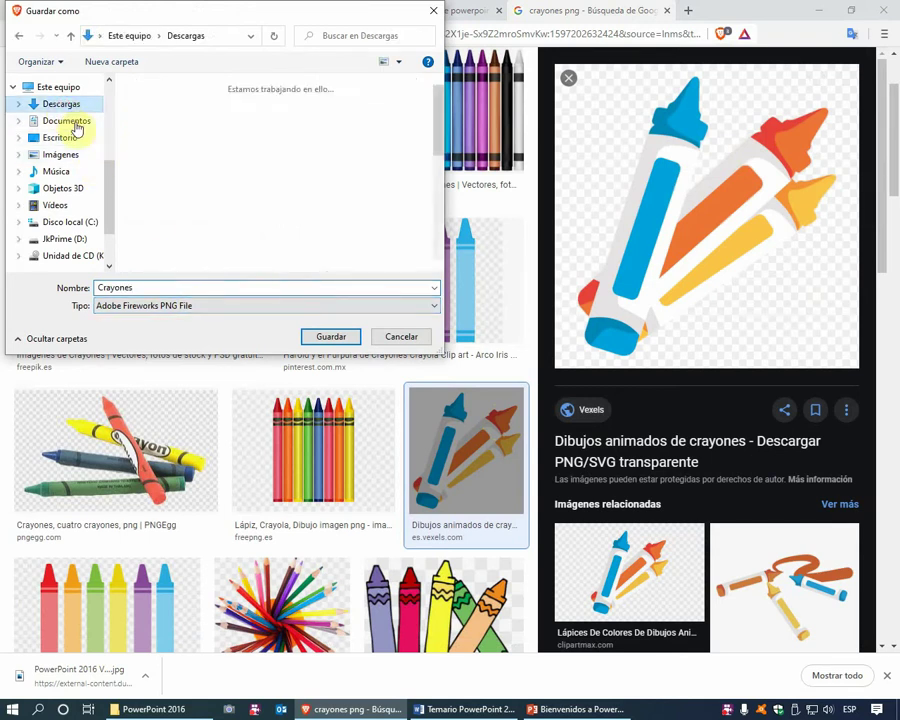
pyautogui.click(311, 336)
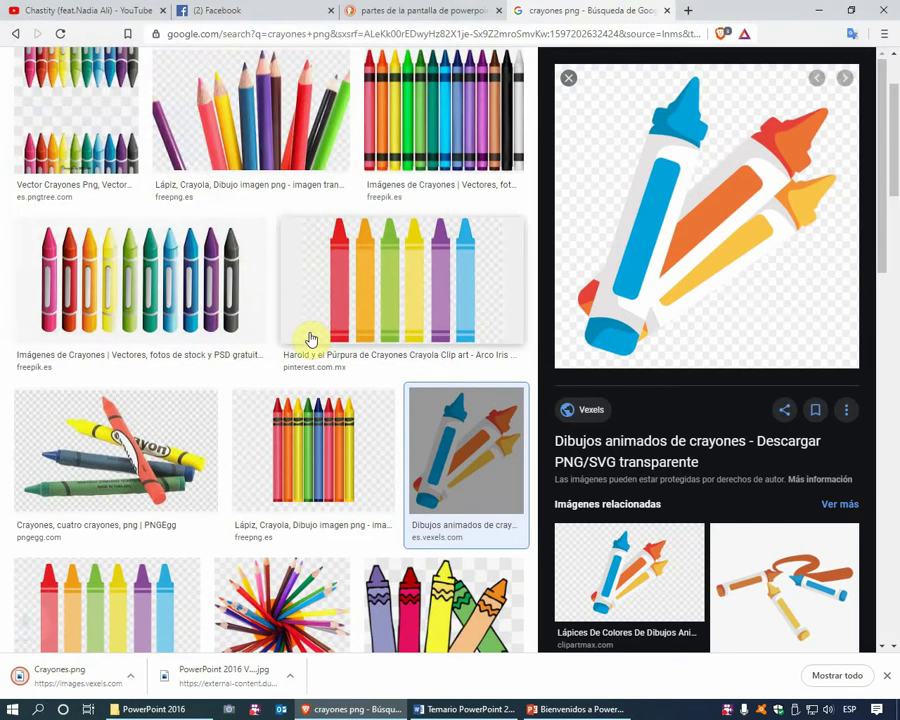
pyautogui.click(148, 679)
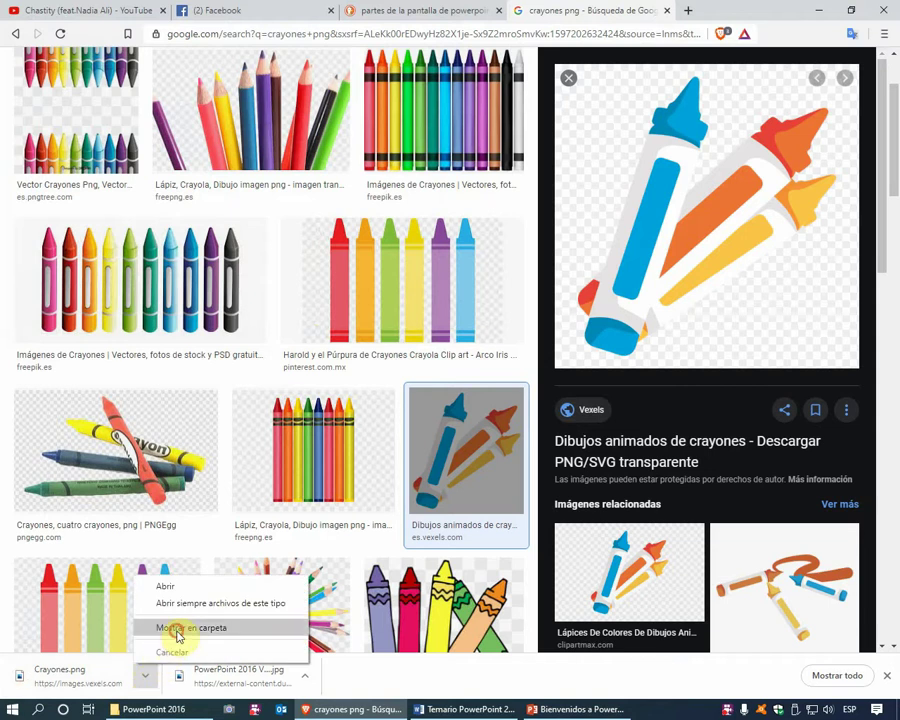
pyautogui.click(177, 636)
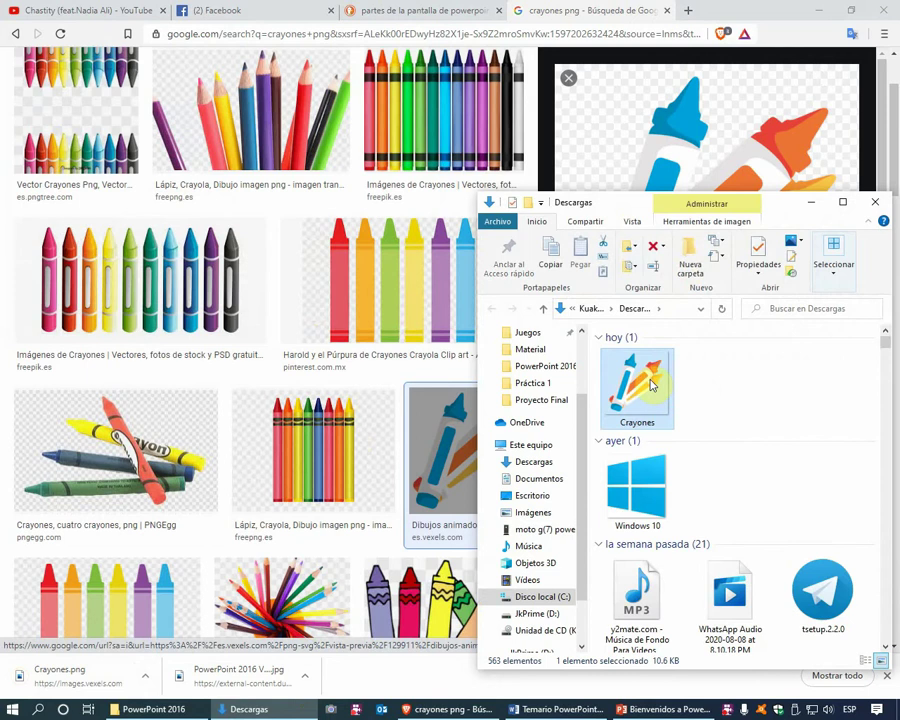
# - Drag Crayones.png onto slide 3, shrink it to about 6 cm and set it beside the title
pyautogui.moveTo(652, 385); pyautogui.dragTo(653, 708)
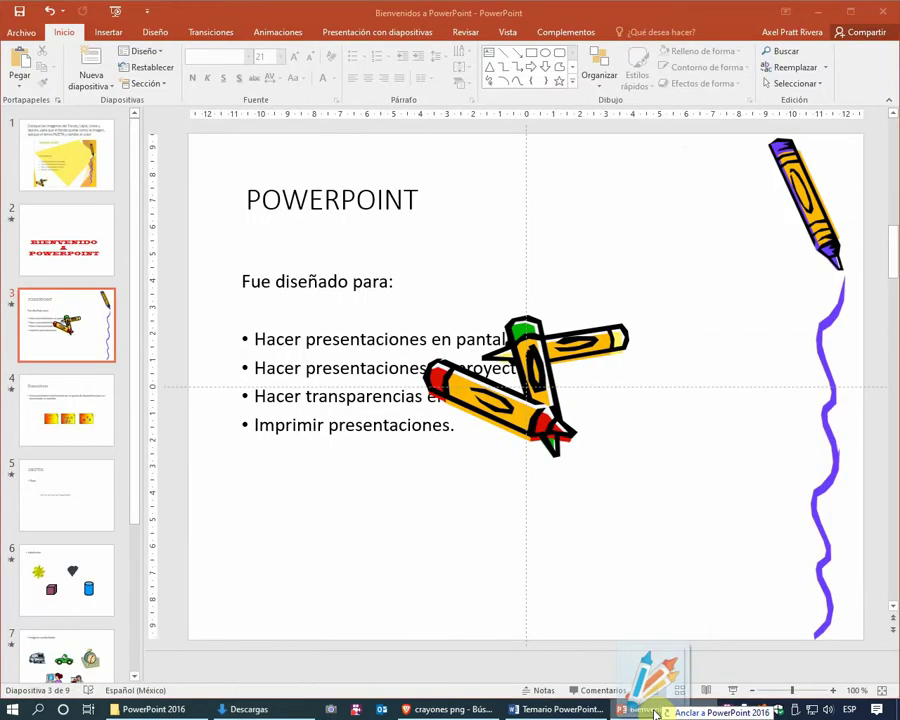
pyautogui.moveTo(653, 708)
pyautogui.mouseDown()
pyautogui.moveTo(695, 408)
pyautogui.moveTo(683, 337)
pyautogui.mouseUp()
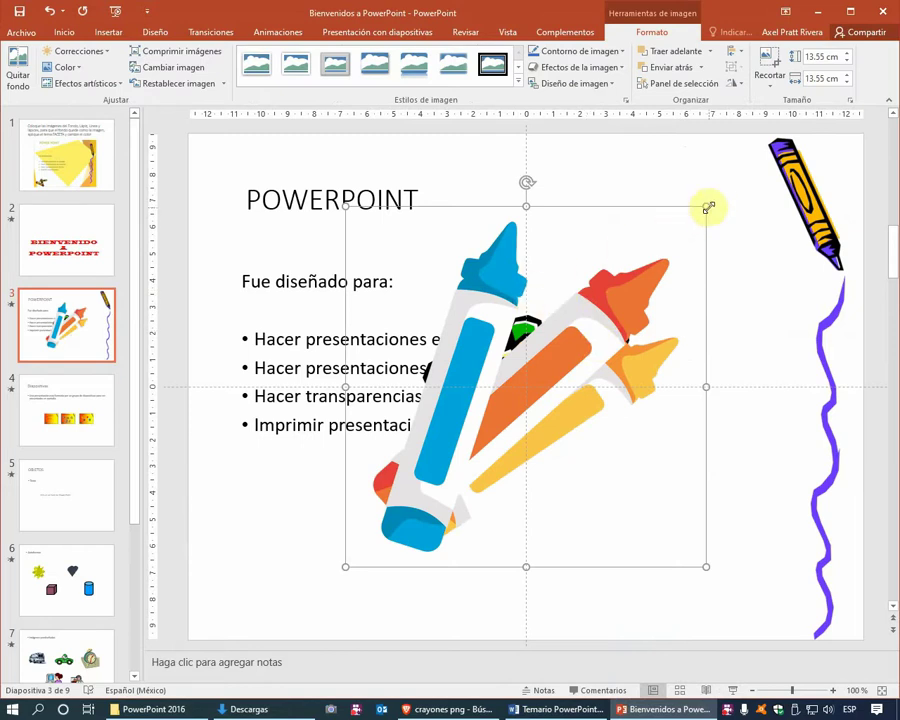
pyautogui.moveTo(705, 206); pyautogui.dragTo(510, 402)
pyautogui.moveTo(412, 455); pyautogui.dragTo(534, 193)
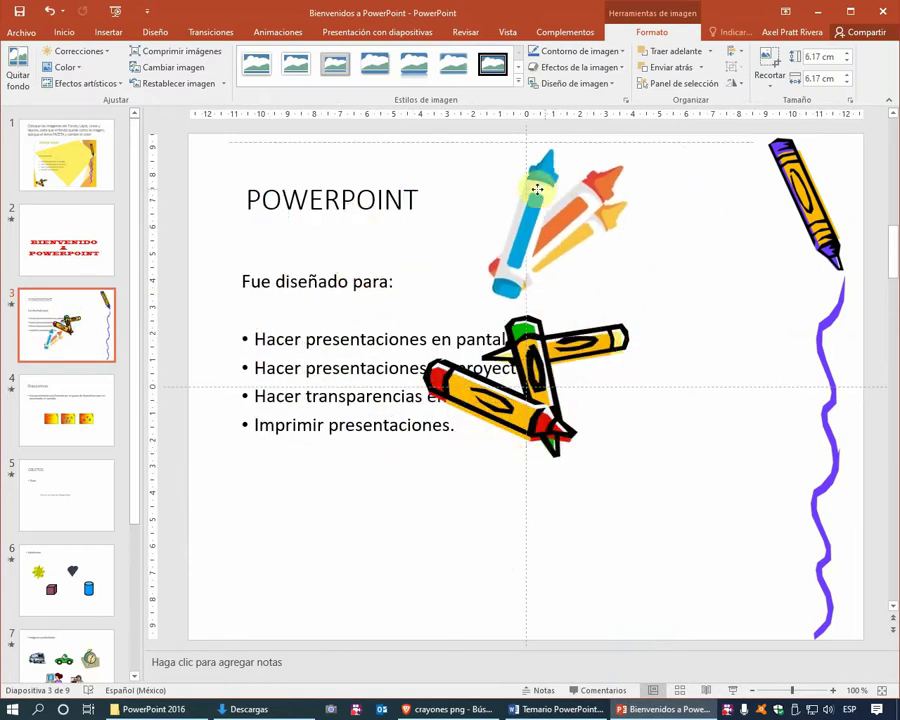
pyautogui.moveTo(534, 193); pyautogui.dragTo(540, 196)
# - Move the crossed pencils to the bottom-left corner and review slide 1's example
pyautogui.moveTo(566, 313)
pyautogui.mouseDown()
pyautogui.moveTo(349, 515)
pyautogui.moveTo(356, 521)
pyautogui.moveTo(387, 489)
pyautogui.mouseUp()
pyautogui.click(558, 481)
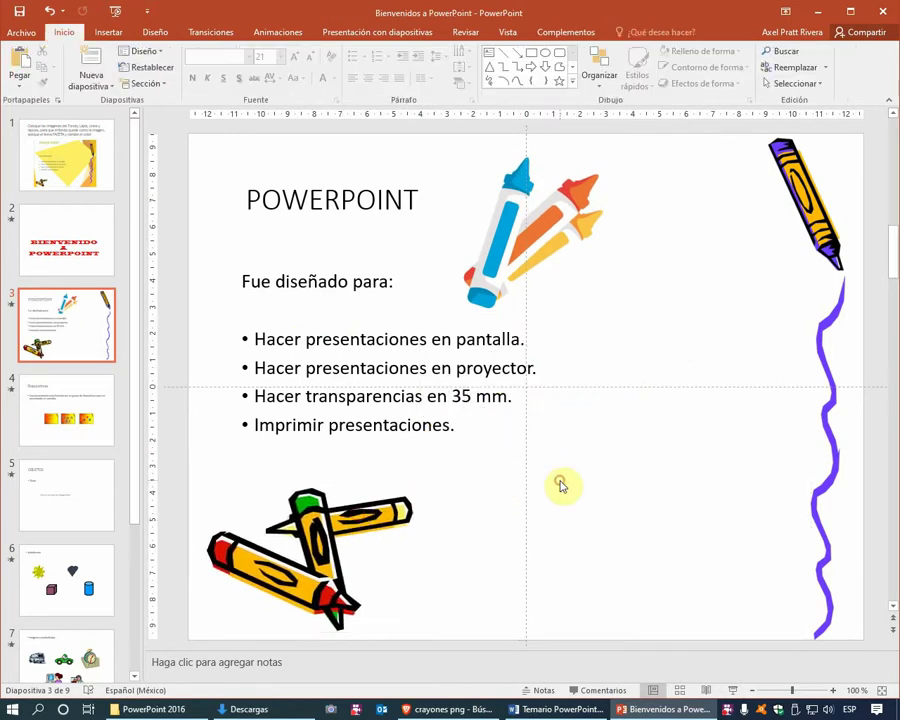
pyautogui.click(505, 245)
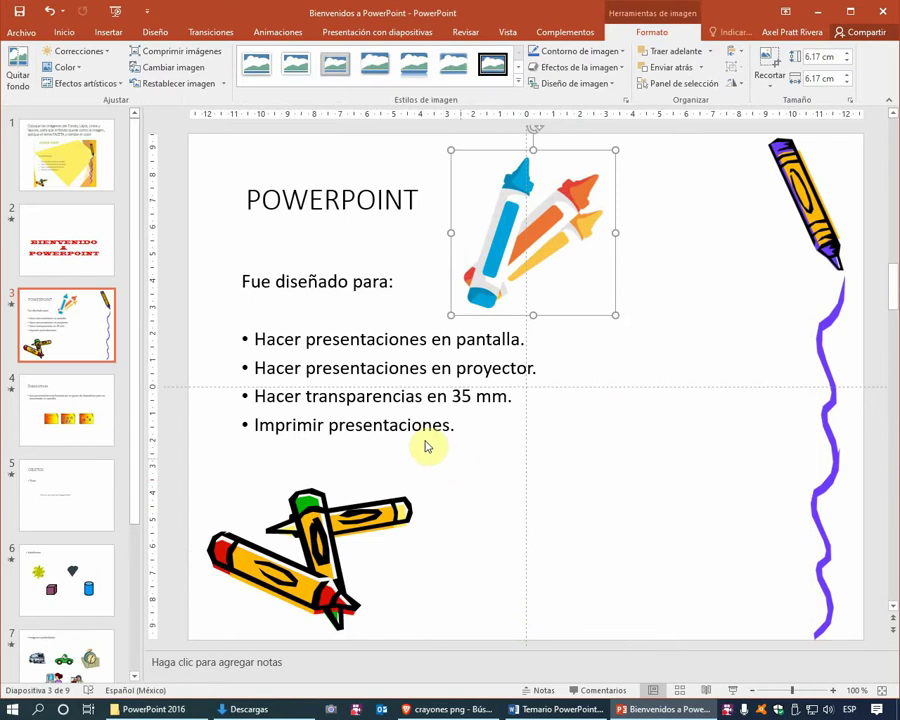
pyautogui.click(100, 168)
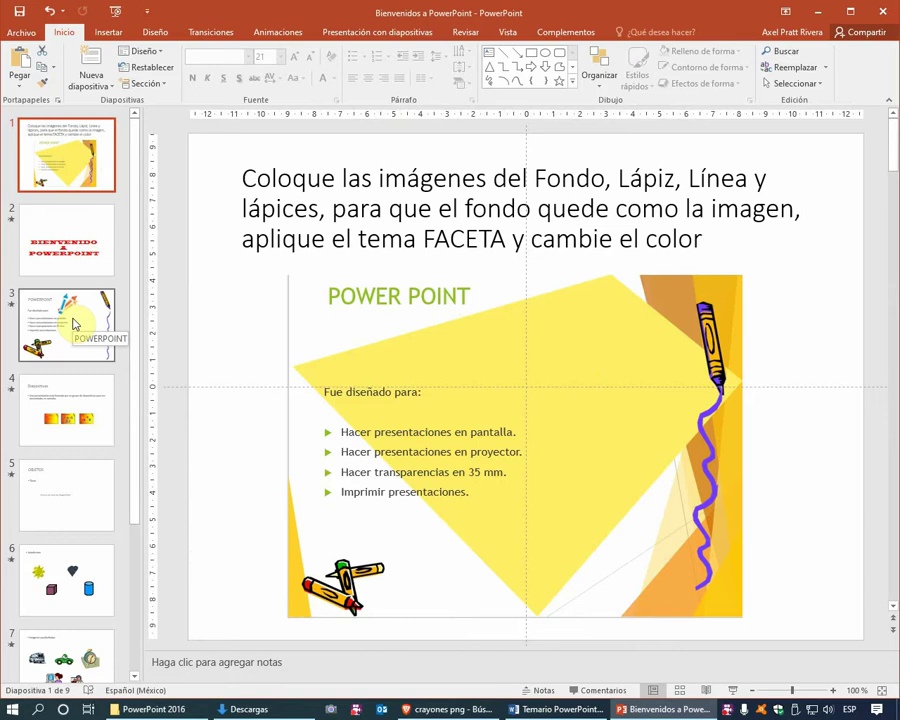
# - Go back to slide 3 and pick the rectangle from the Shapes gallery
pyautogui.click(73, 323)
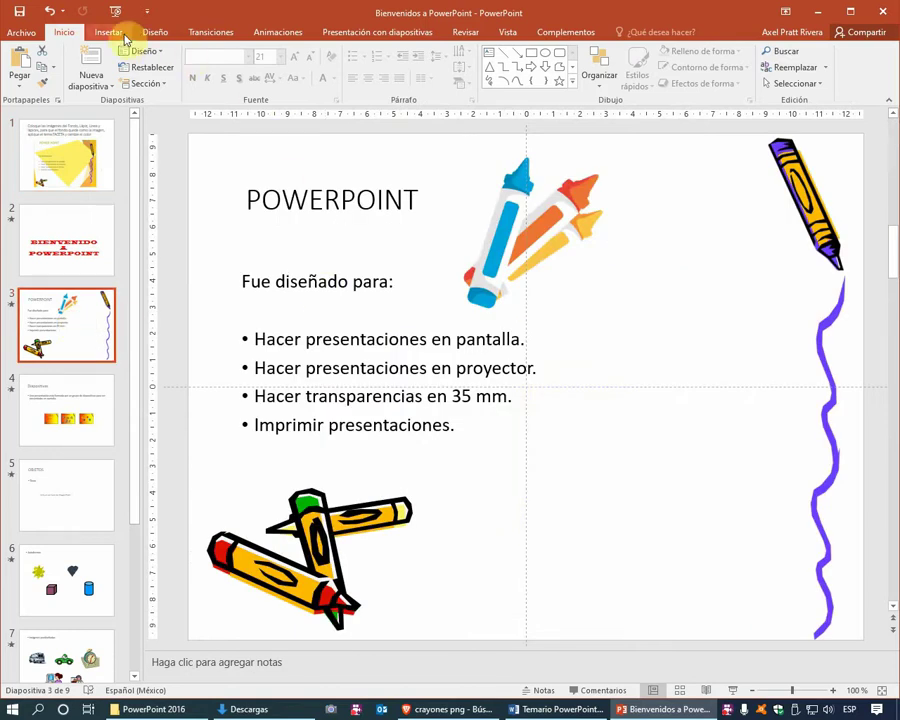
pyautogui.click(124, 36)
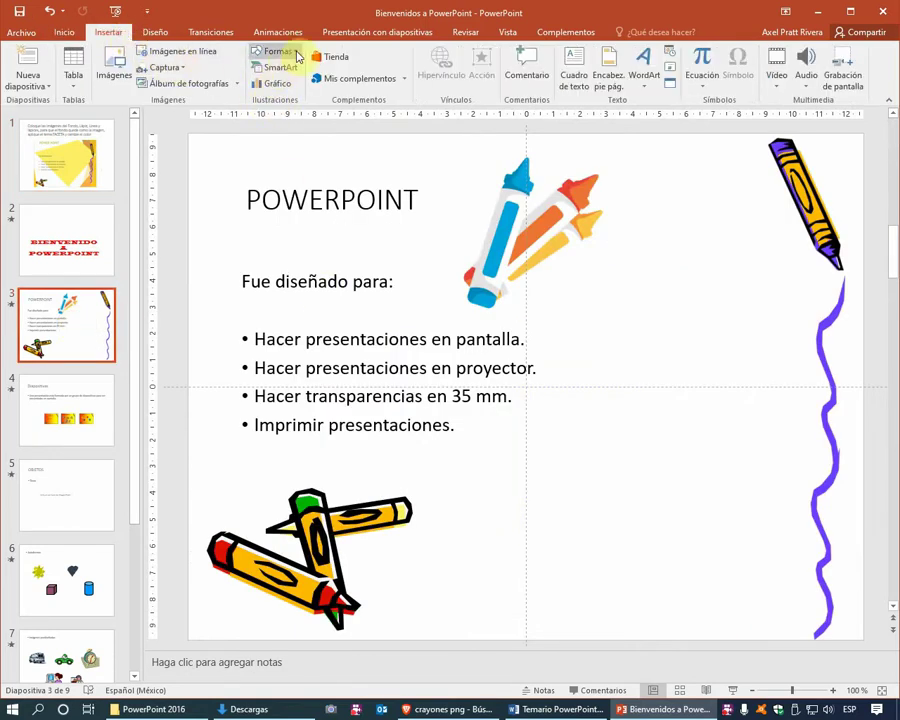
pyautogui.click(296, 52)
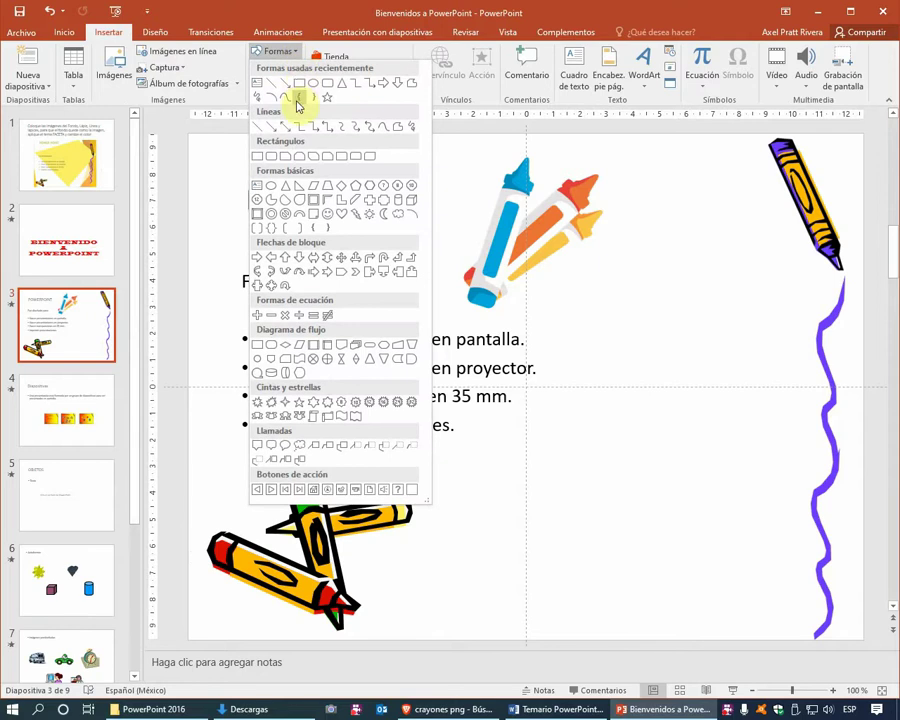
pyautogui.click(298, 88)
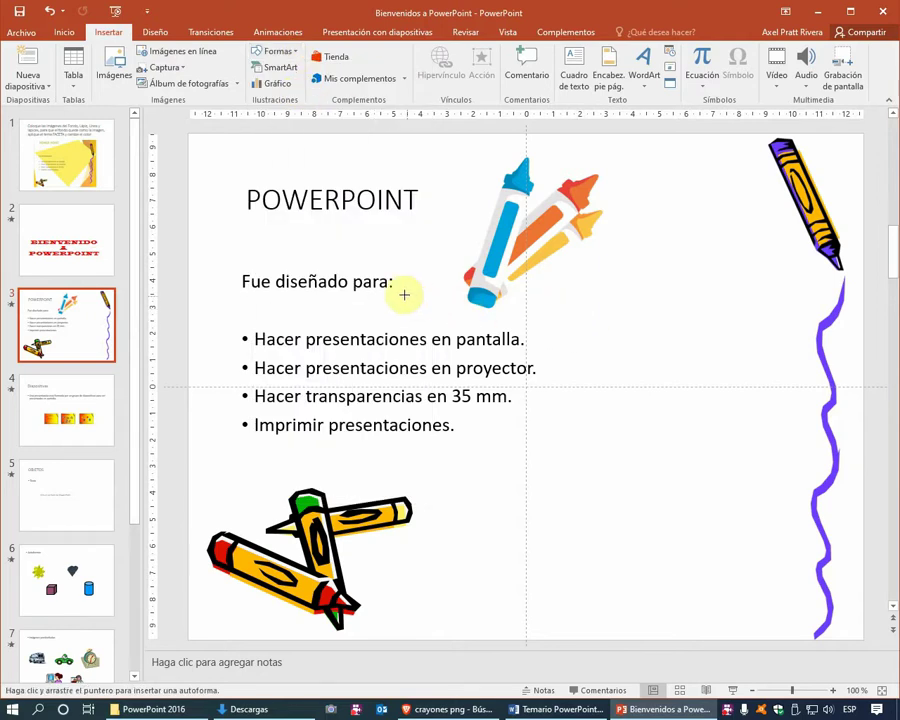
# - Draw a 9.81 × 12.8 cm blue rectangle over the bullet list, tilted about 35° clockwise
pyautogui.moveTo(484, 360); pyautogui.dragTo(722, 535)
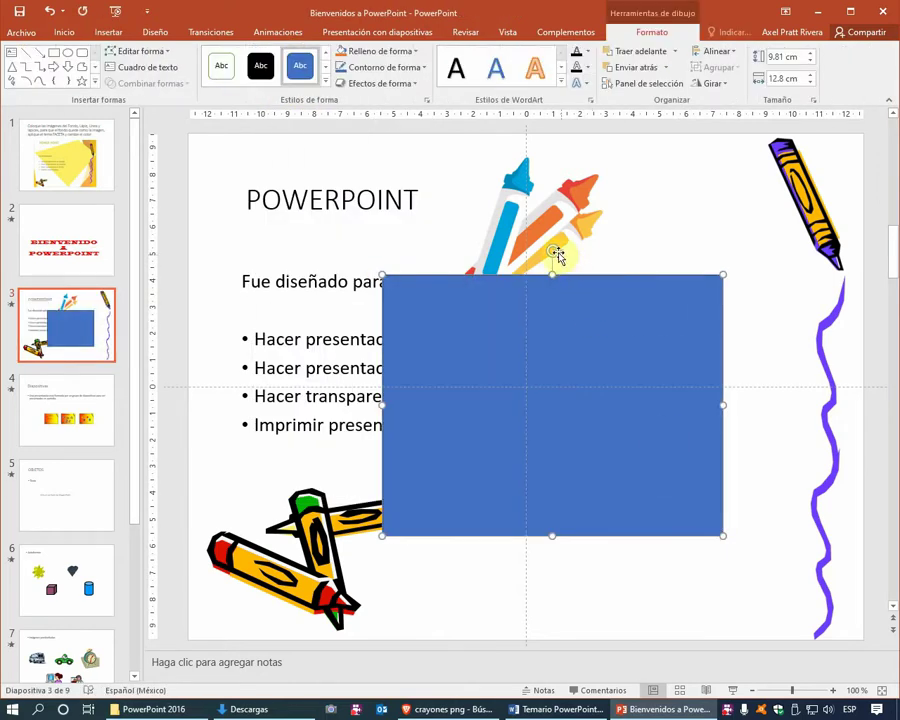
pyautogui.moveTo(556, 250); pyautogui.dragTo(448, 255)
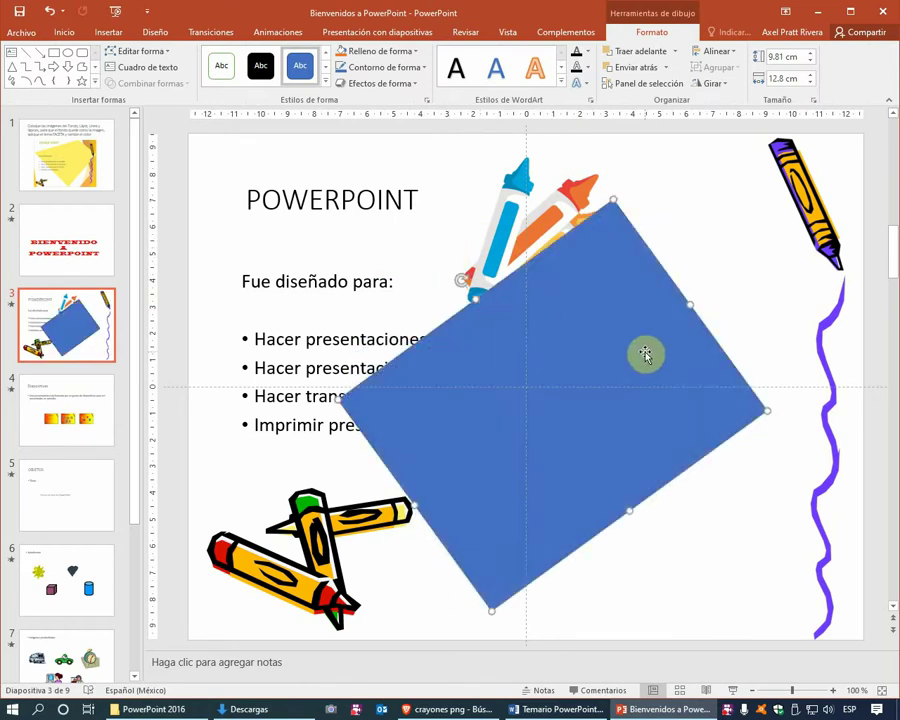
pyautogui.moveTo(623, 352); pyautogui.dragTo(617, 352)
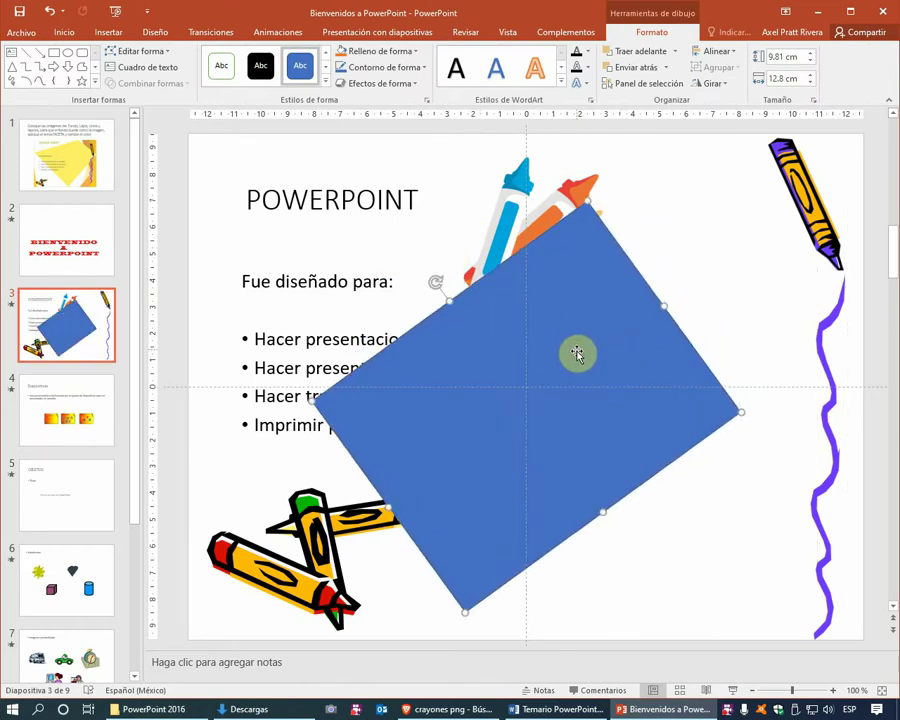
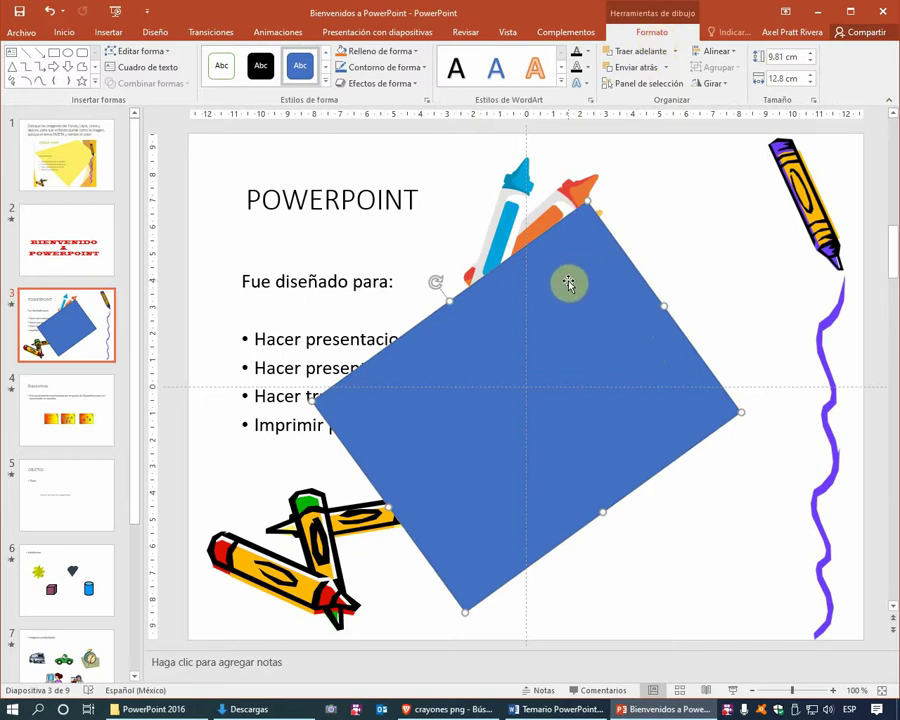
# - Fill the shape with light gold and remove its outline
pyautogui.click(417, 55)
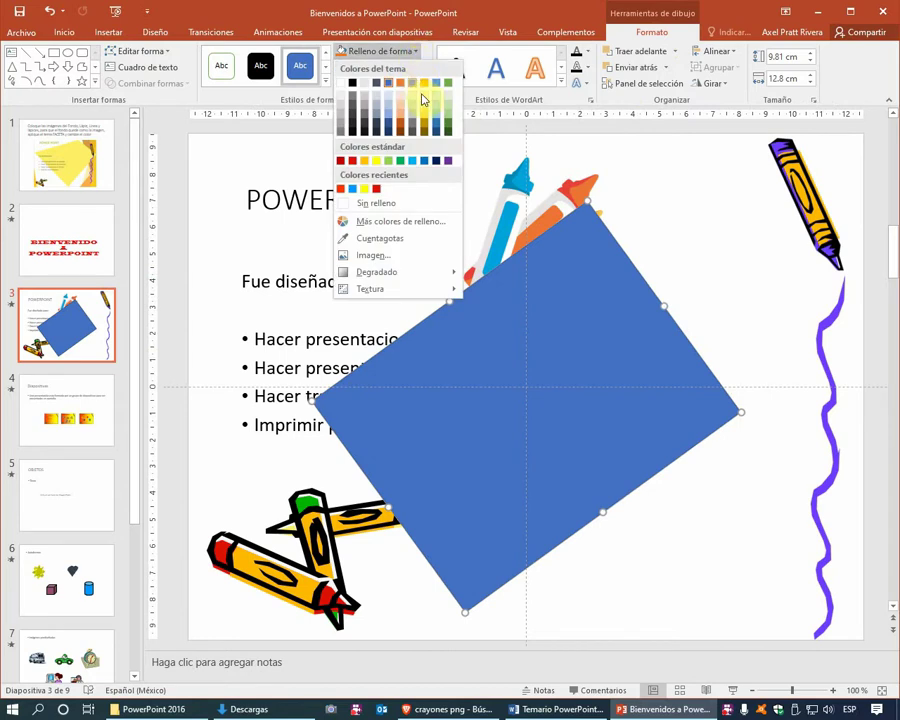
pyautogui.click(423, 108)
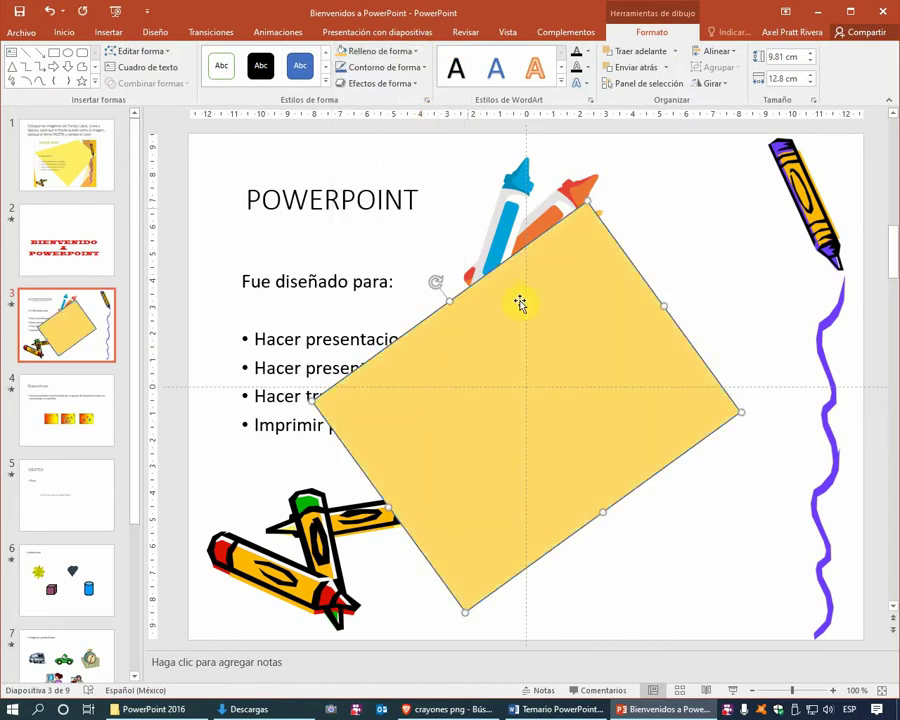
pyautogui.click(423, 67)
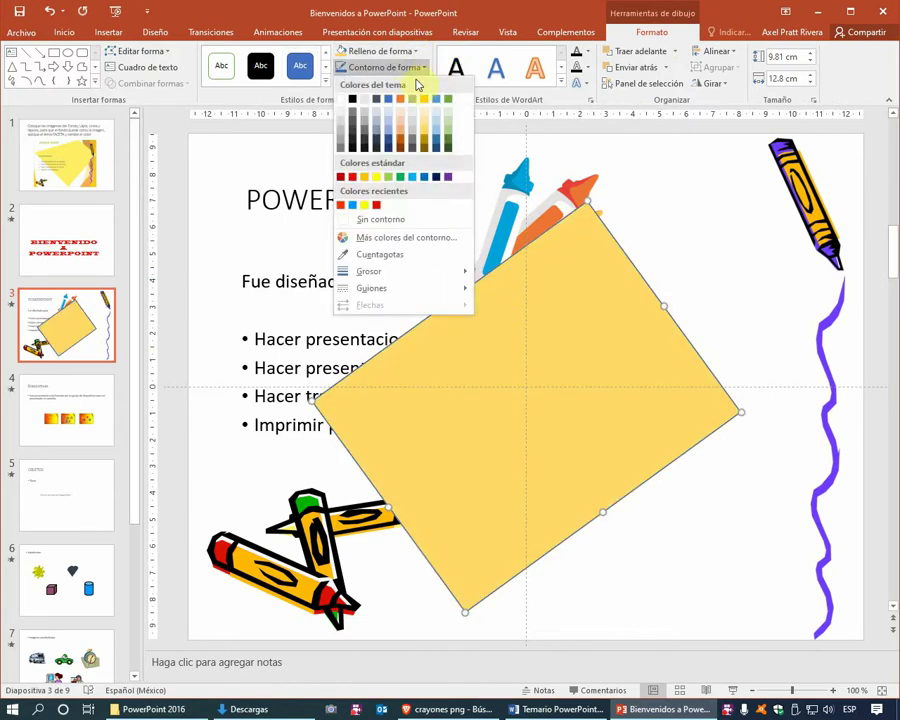
pyautogui.click(378, 218)
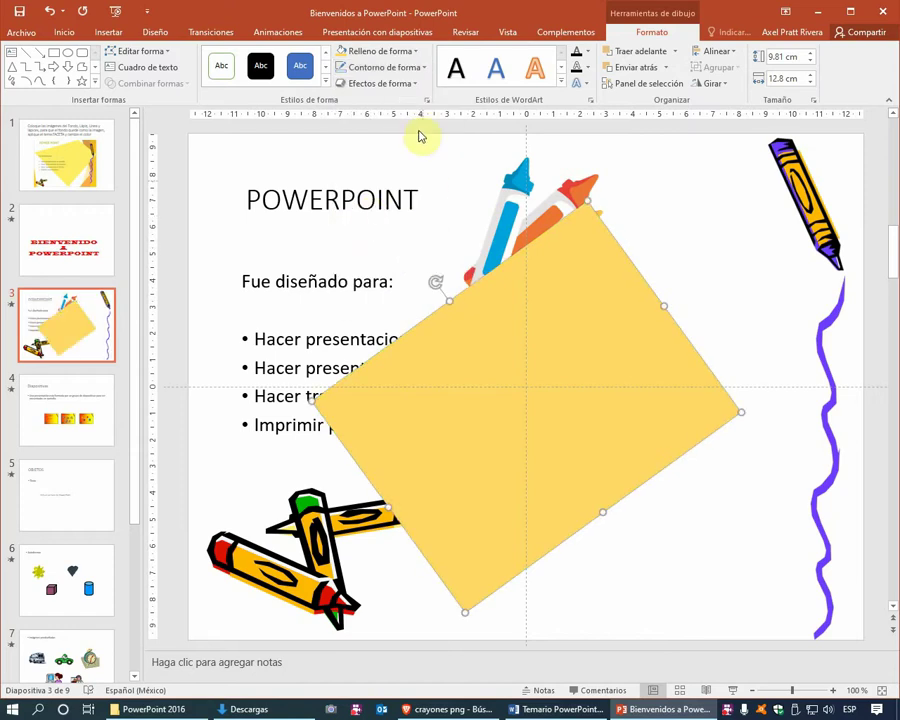
# - Add an outer shadow and a soft yellow glow to the shape, then deselect it
pyautogui.click(416, 86)
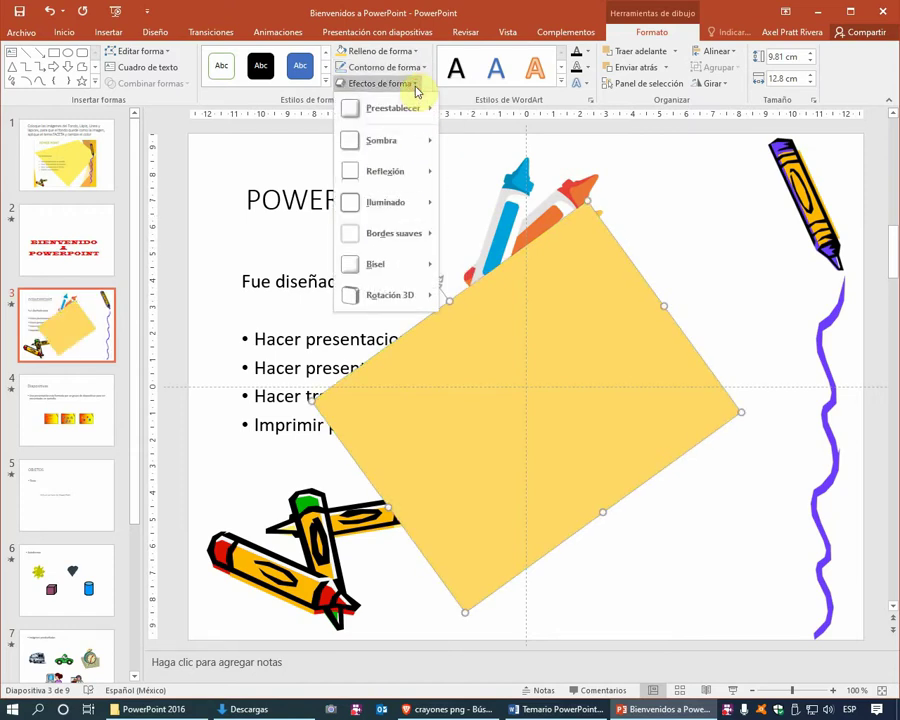
pyautogui.moveTo(382, 140)
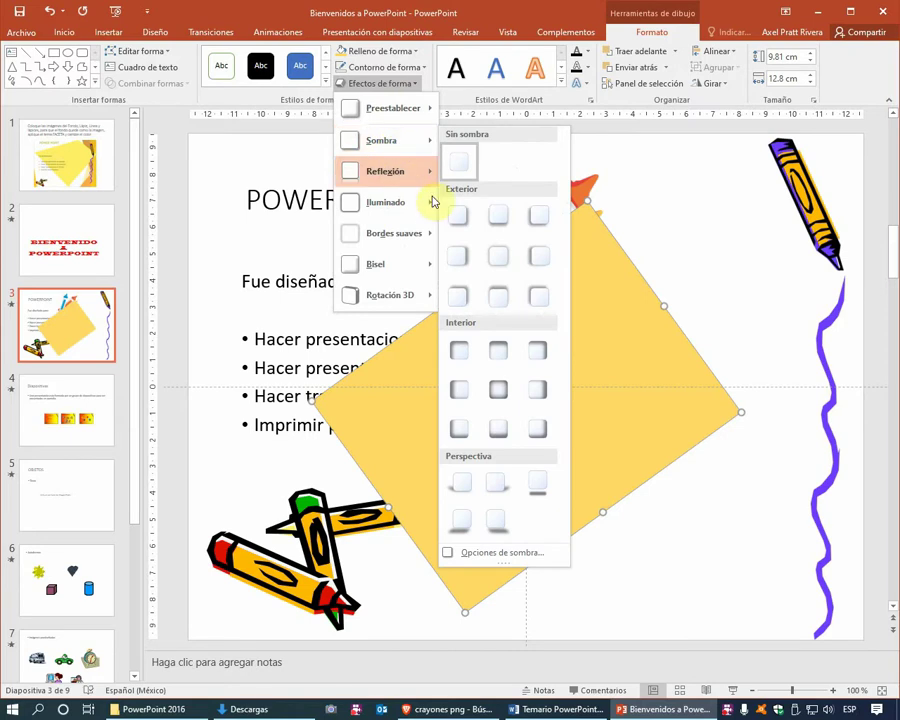
pyautogui.click(452, 226)
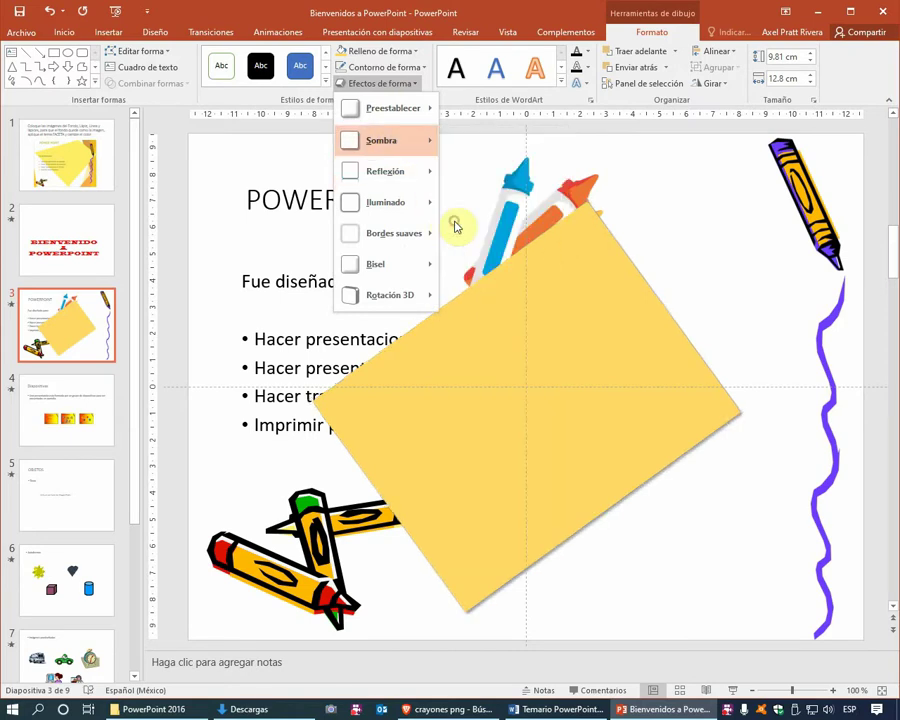
pyautogui.click(383, 83)
pyautogui.moveTo(385, 202)
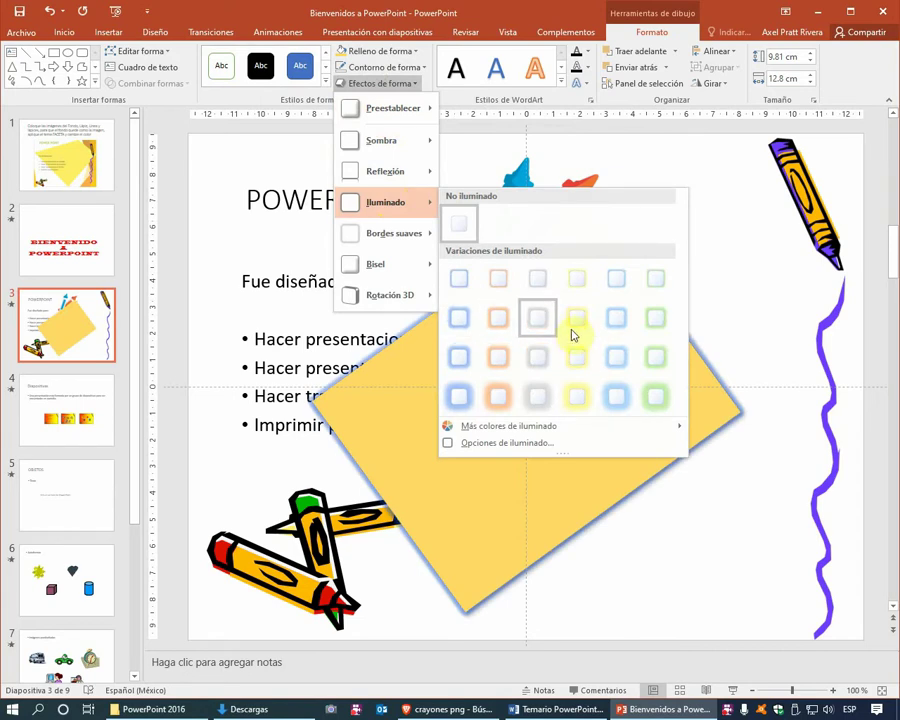
pyautogui.click(582, 285)
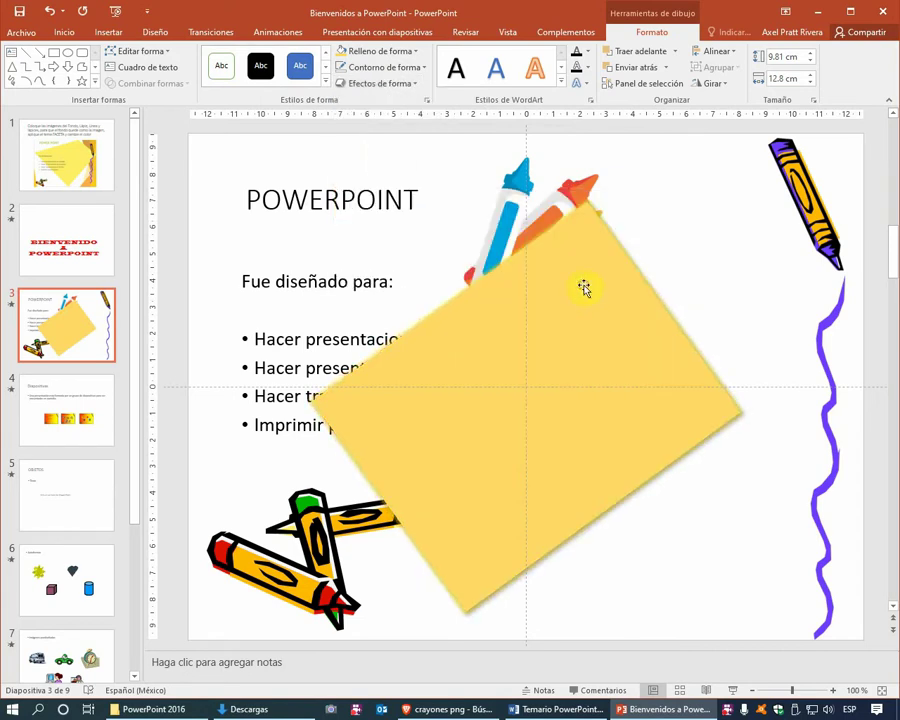
pyautogui.click(703, 290)
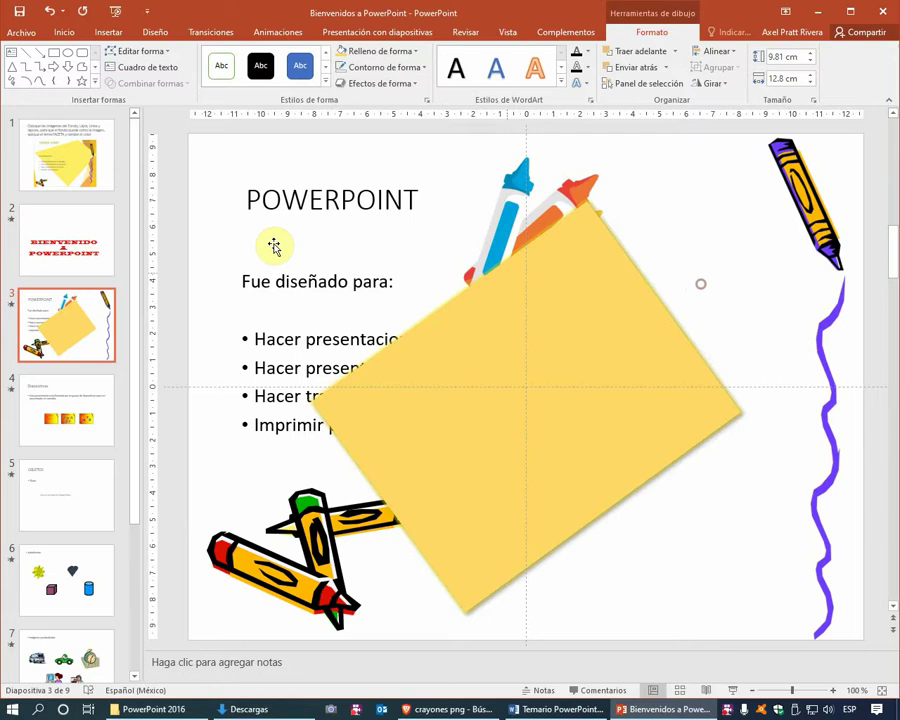
# - Go to slide 1 and select the reference picture of the finished design
pyautogui.click(66, 150)
pyautogui.click(580, 345)
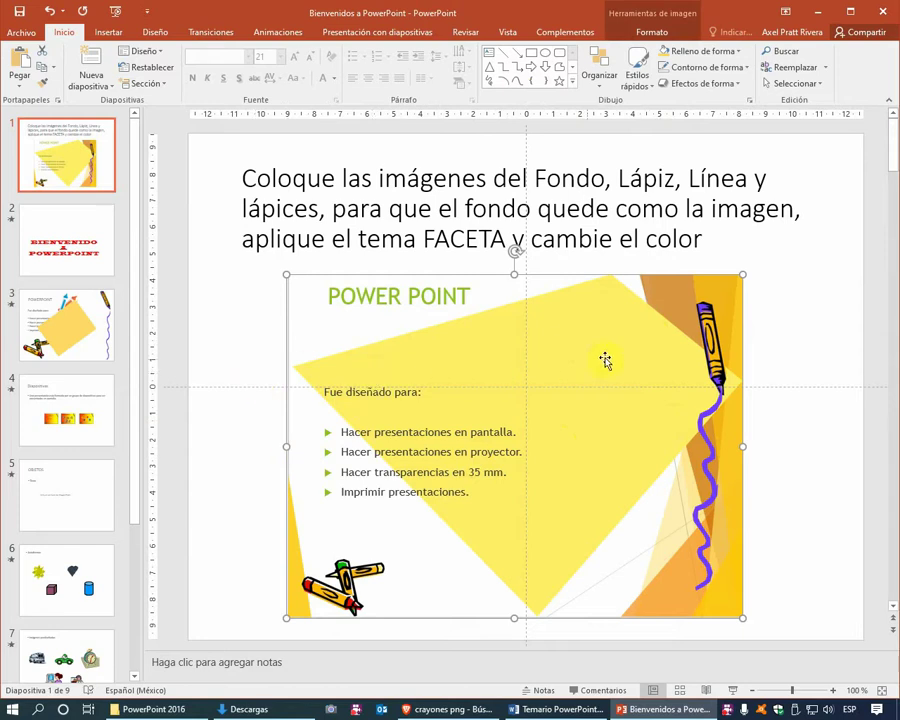
# - Open the Material folder in File Explorer and drag the Fondo image toward PowerPoint
pyautogui.click(176, 706)
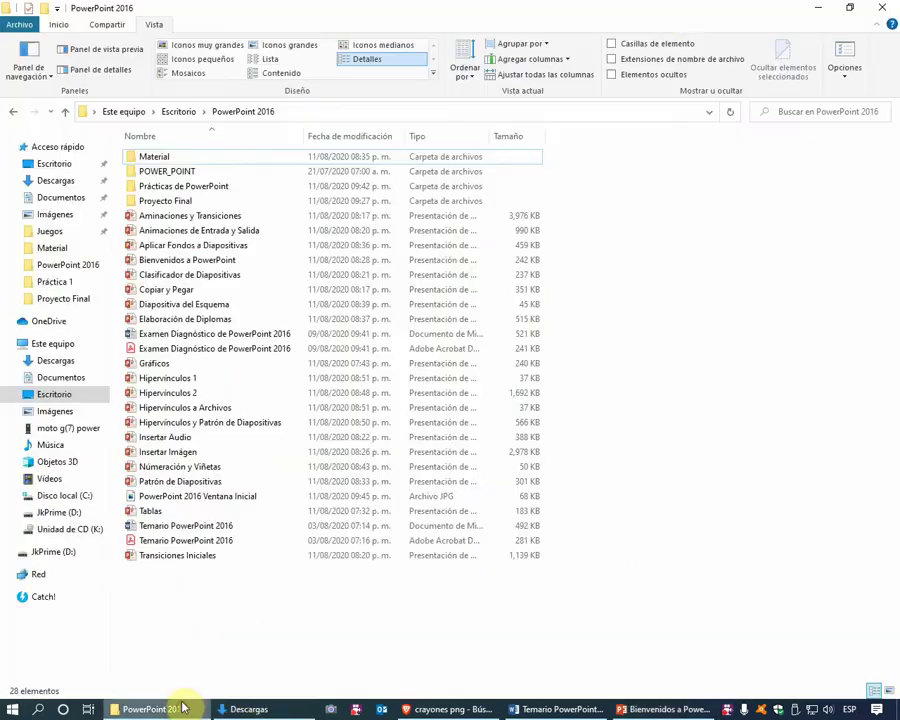
pyautogui.doubleClick(188, 160)
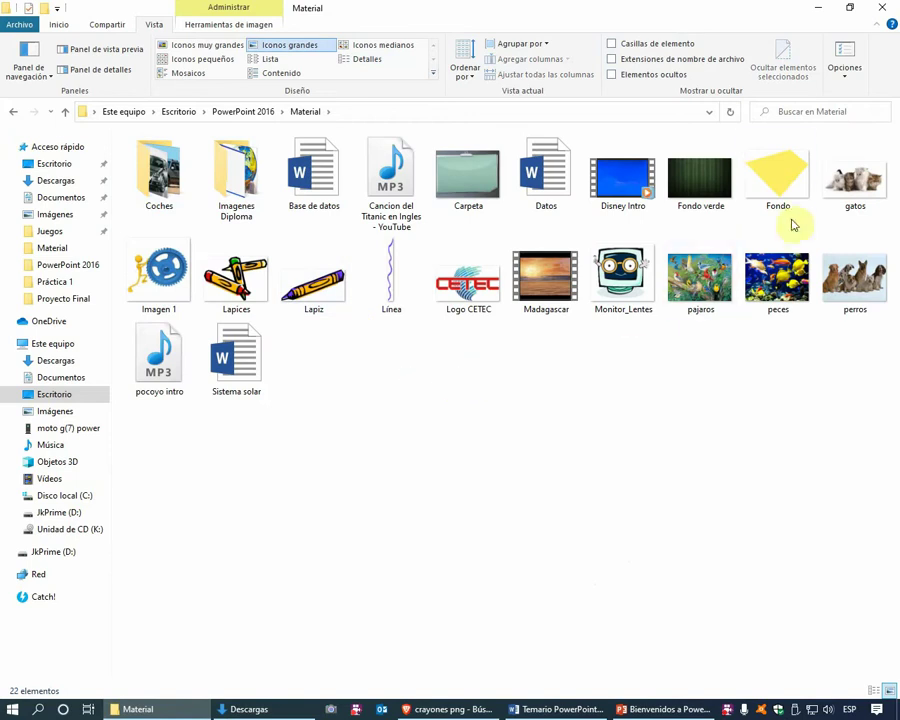
pyautogui.click(786, 178)
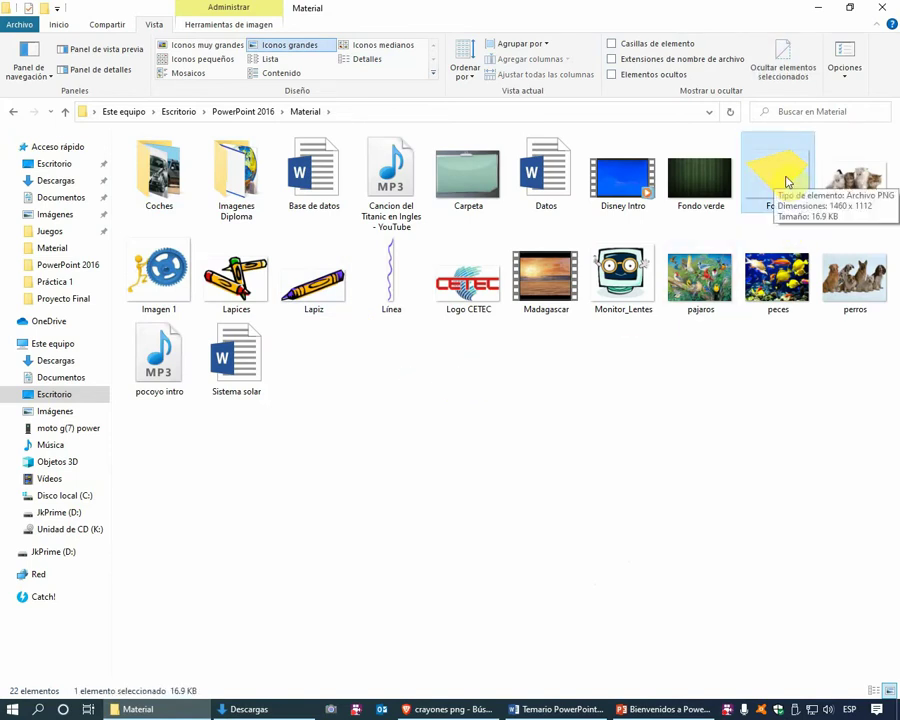
pyautogui.moveTo(786, 178); pyautogui.dragTo(641, 708)
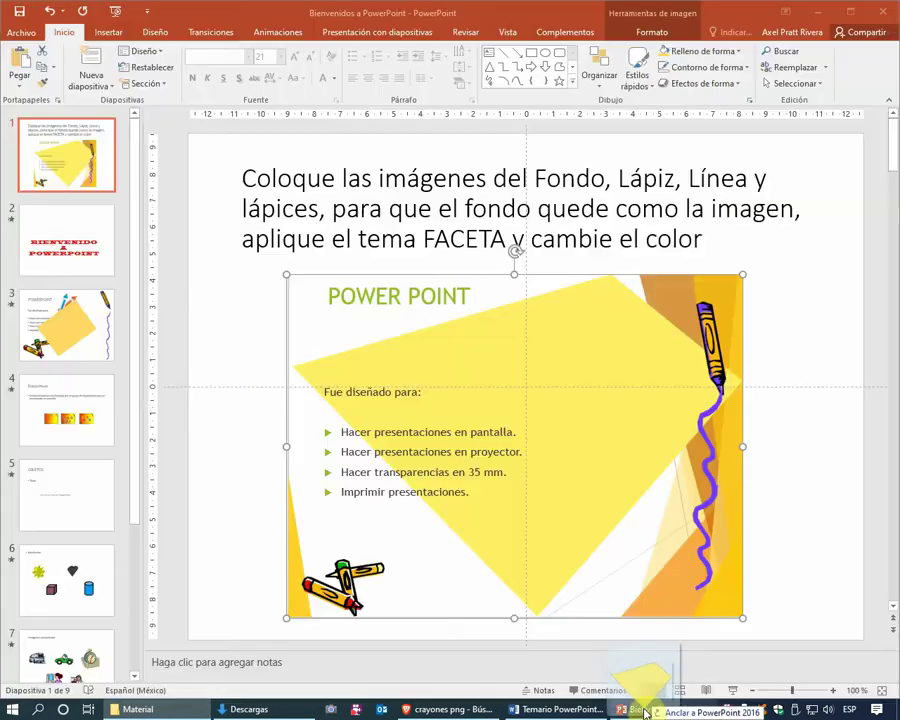
# - Undo the Fondo image accidentally dropped on slide 1 and return to slide 3
pyautogui.moveTo(641, 708); pyautogui.dragTo(603, 535)
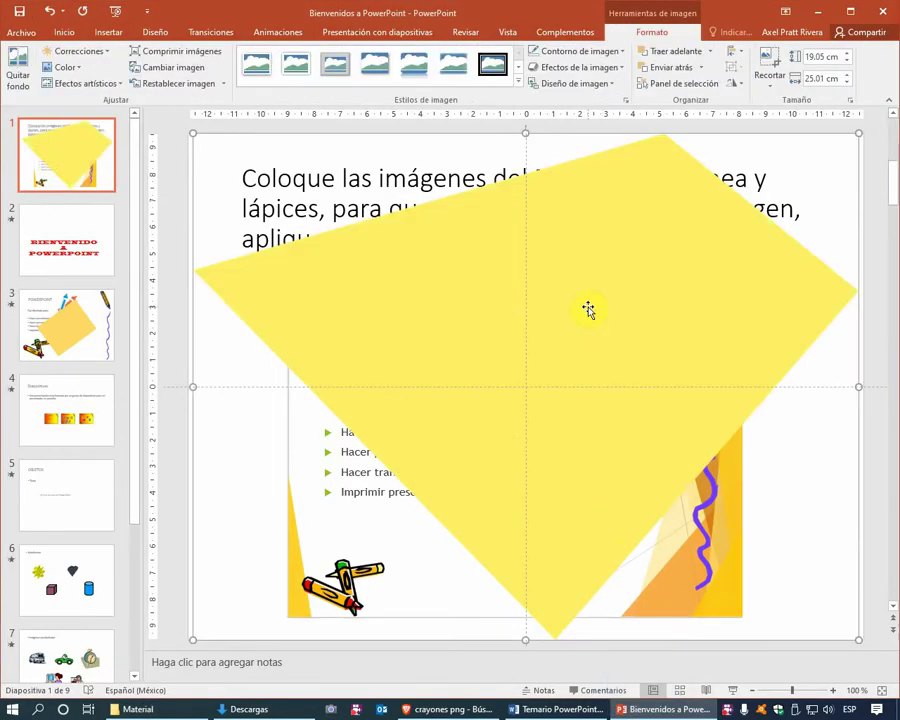
pyautogui.hotkey('ctrl', 'z')
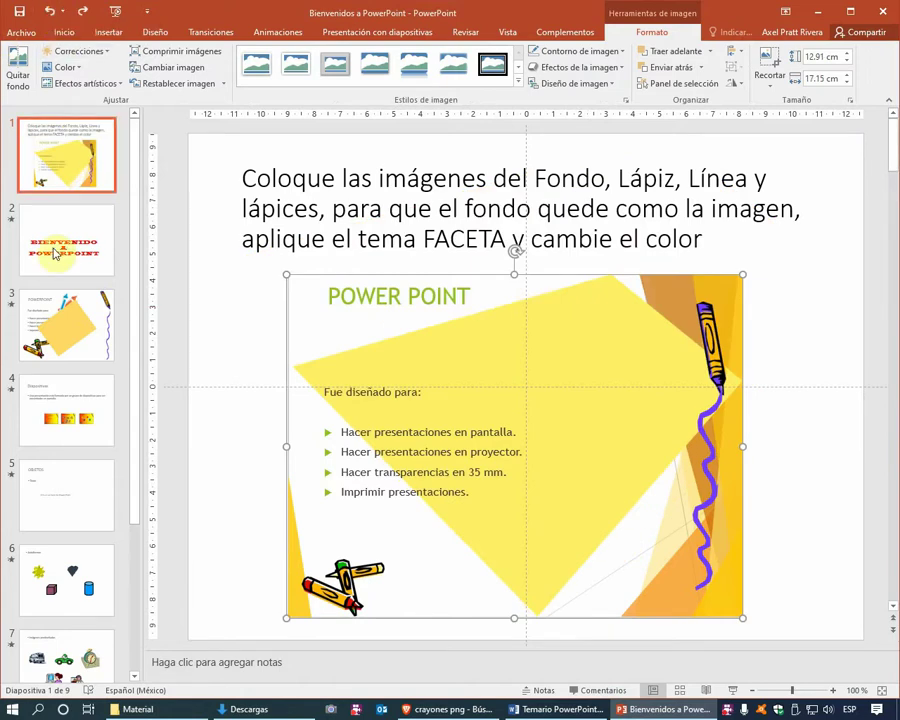
pyautogui.click(66, 318)
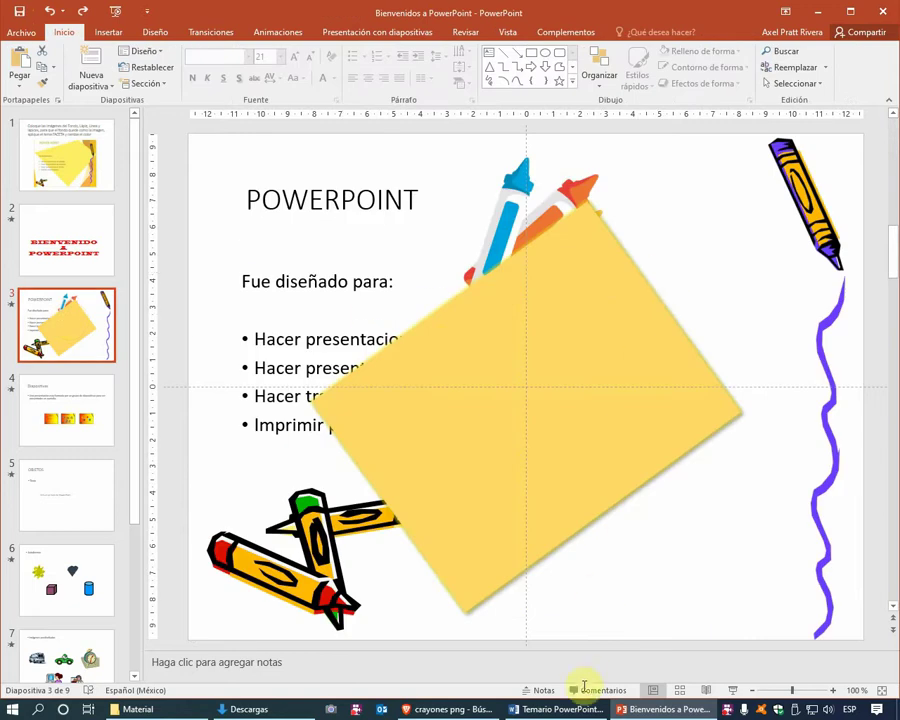
# - Drag the Fondo image from the Material folder onto slide 3 and position it across the slide
pyautogui.click(185, 707)
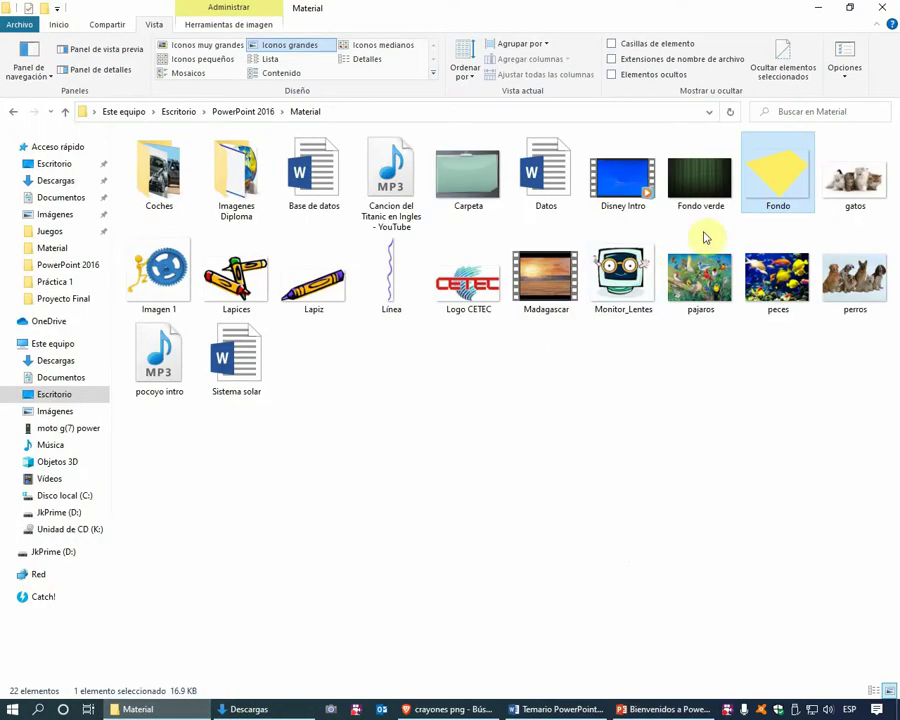
pyautogui.moveTo(789, 192)
pyautogui.mouseDown()
pyautogui.moveTo(669, 690)
pyautogui.moveTo(628, 403)
pyautogui.moveTo(647, 325)
pyautogui.mouseUp()
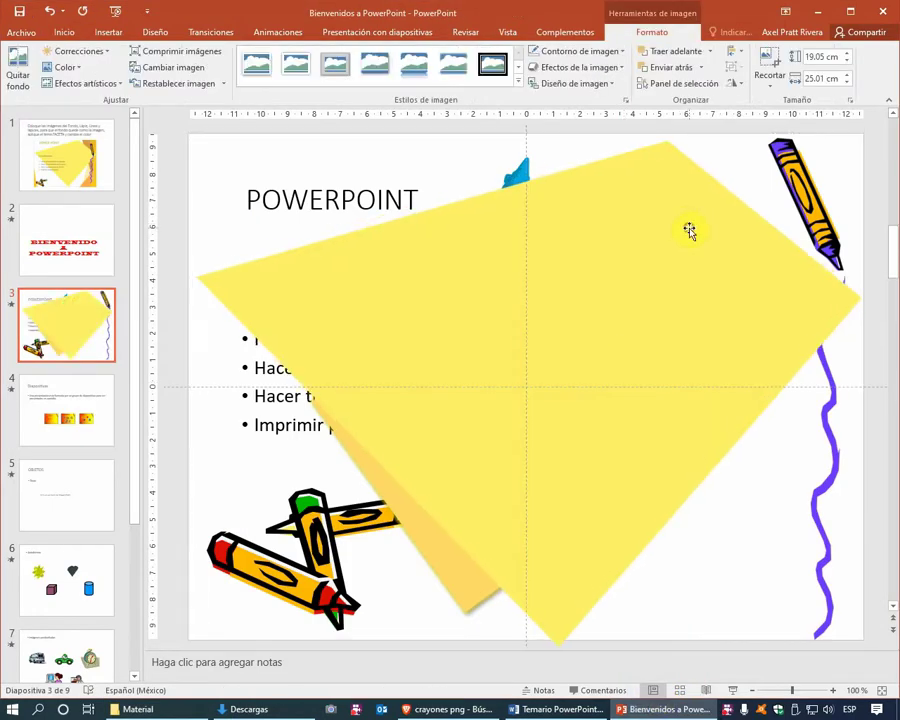
pyautogui.moveTo(684, 228); pyautogui.dragTo(597, 224)
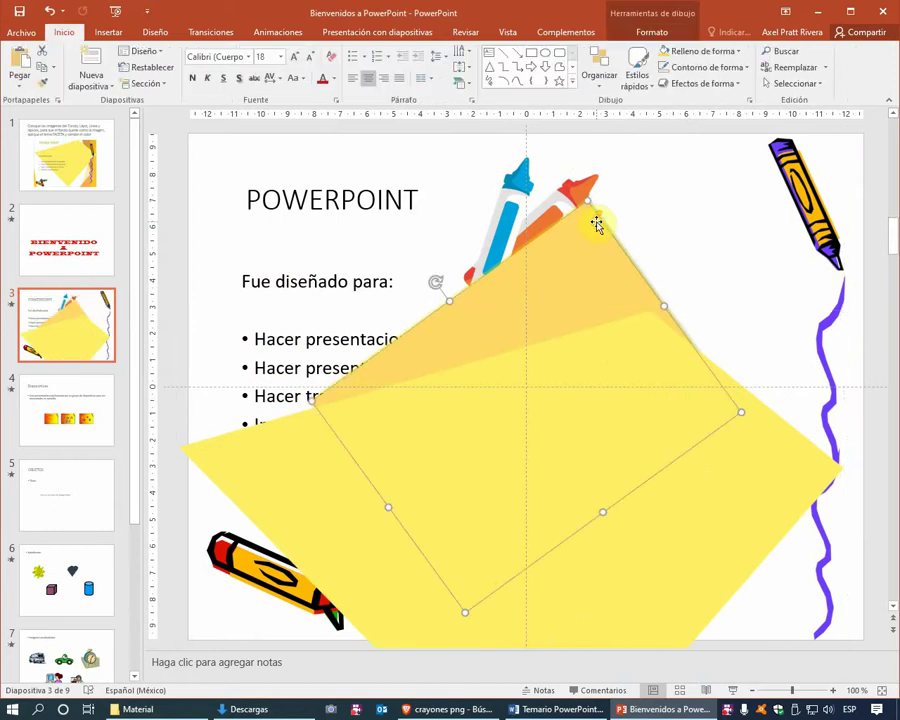
pyautogui.moveTo(597, 224)
pyautogui.mouseDown()
pyautogui.moveTo(643, 236)
pyautogui.moveTo(641, 246)
pyautogui.mouseUp()
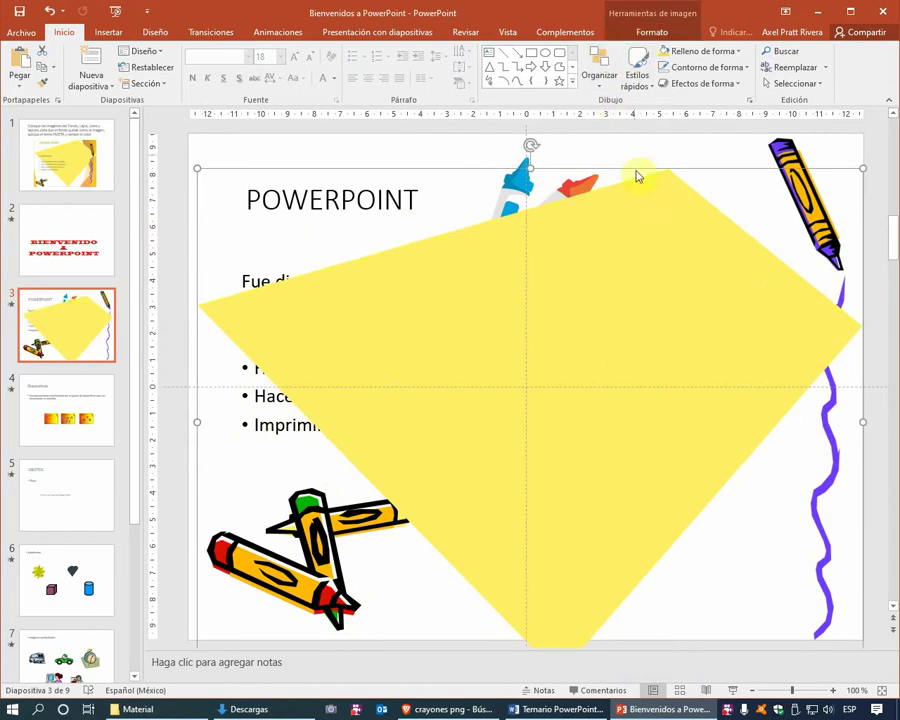
# - Send the Fondo image behind slide 3's text and pictures with Enviar atrás
pyautogui.click(651, 33)
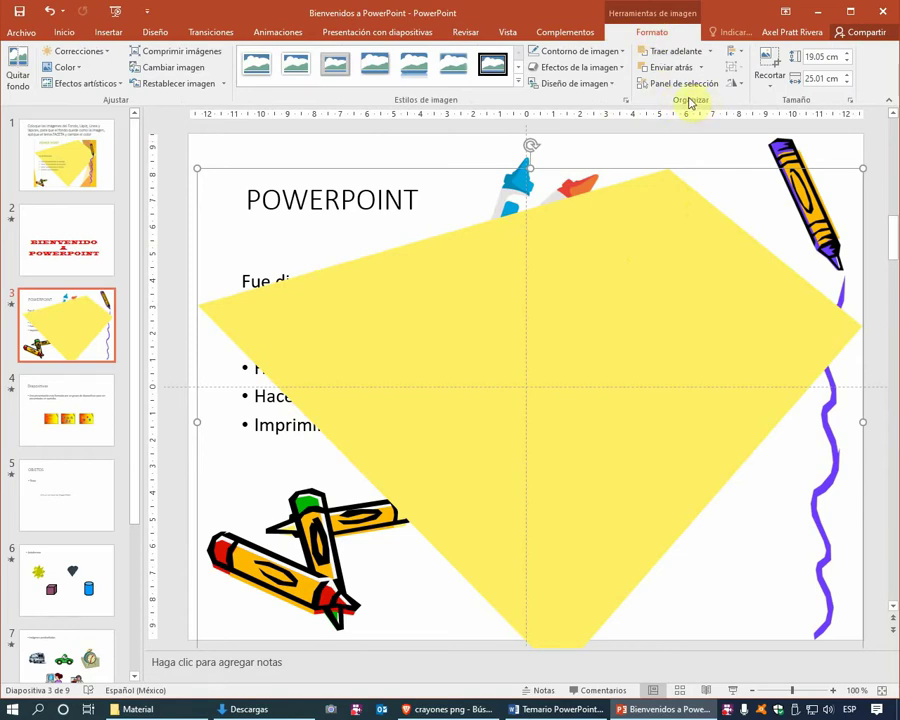
pyautogui.click(701, 67)
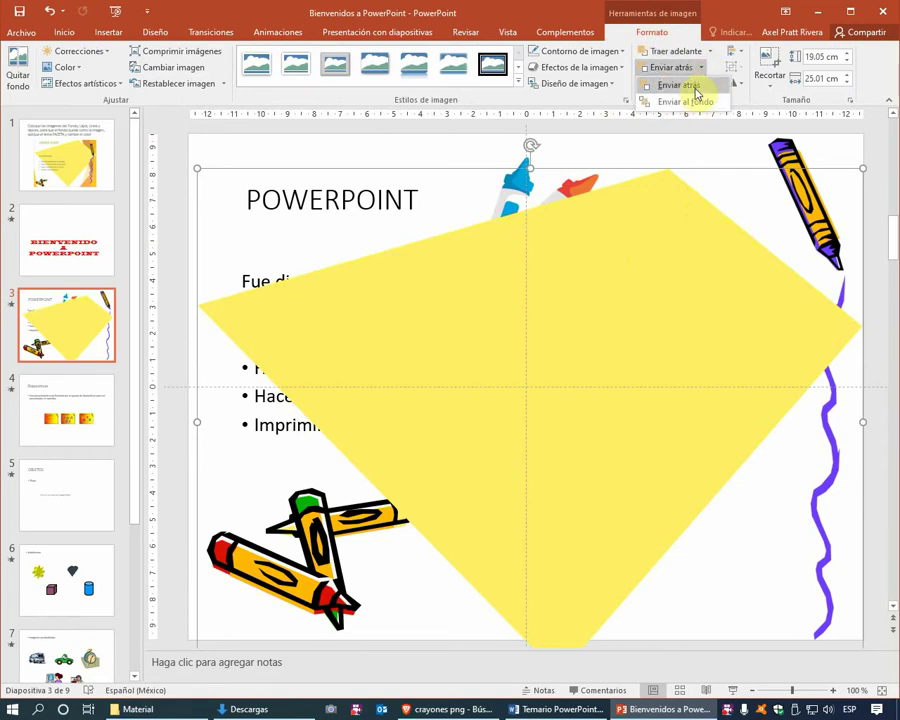
pyautogui.click(692, 100)
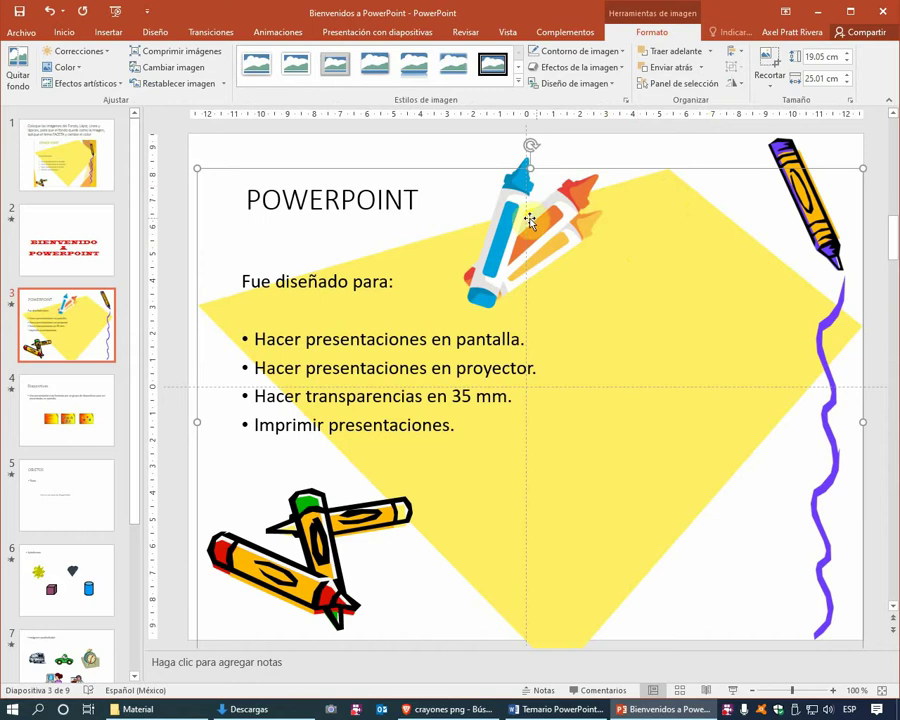
# - Move the markers to the lower right and nudge the purple pencil, checking its arrange options
pyautogui.click(555, 225)
pyautogui.moveTo(555, 225); pyautogui.dragTo(667, 360)
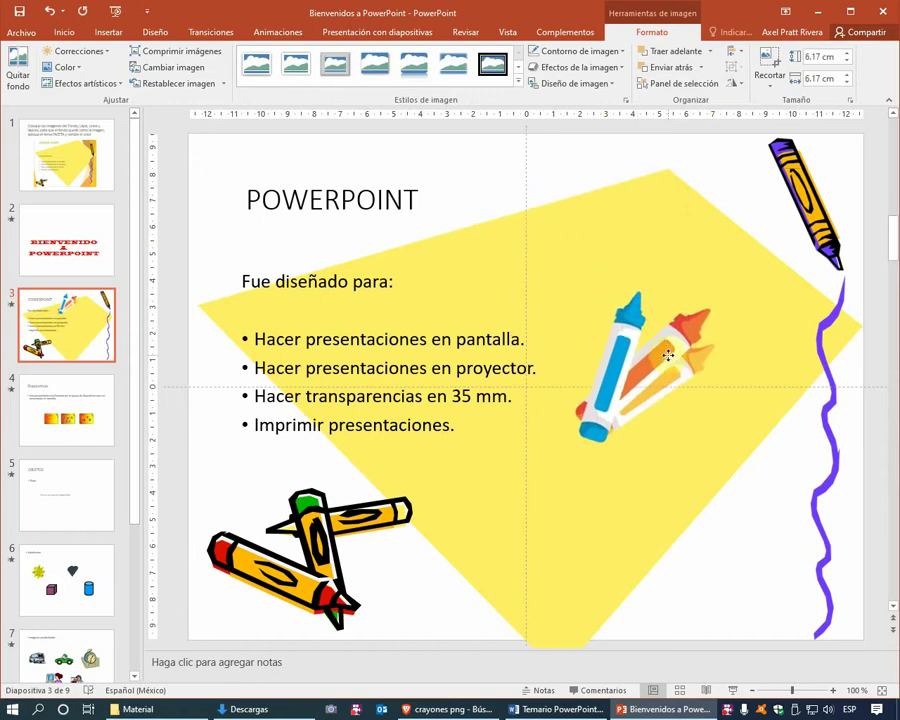
pyautogui.moveTo(818, 230); pyautogui.dragTo(813, 255)
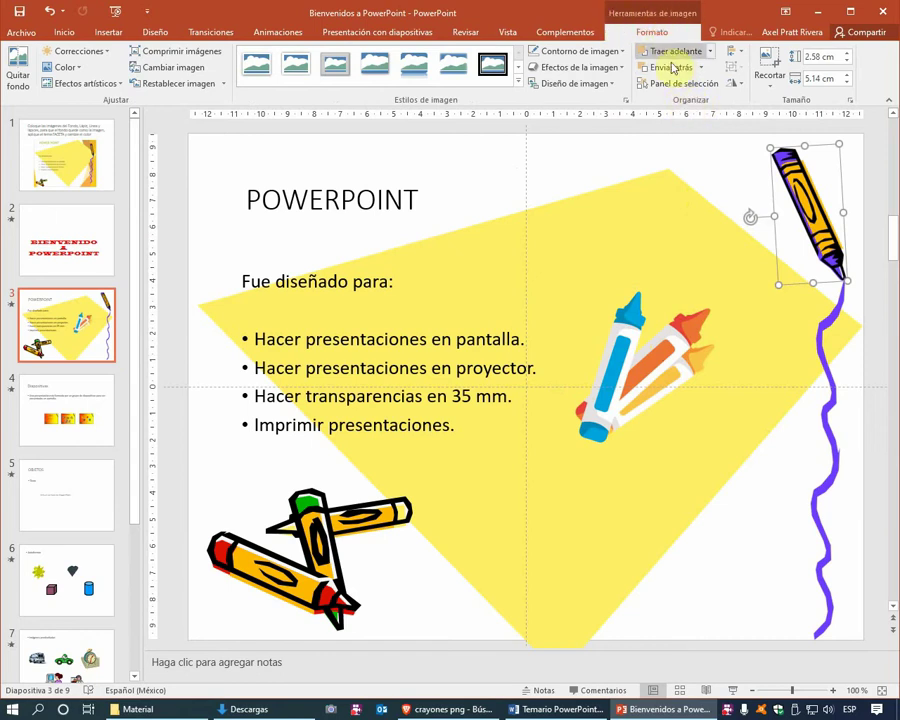
pyautogui.click(709, 52)
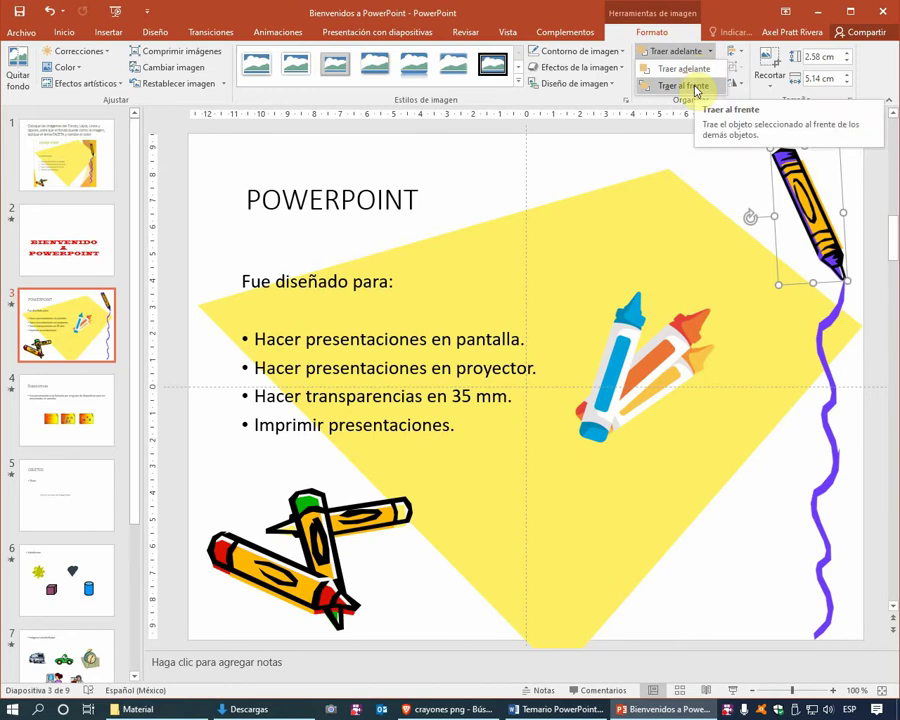
pyautogui.click(709, 51)
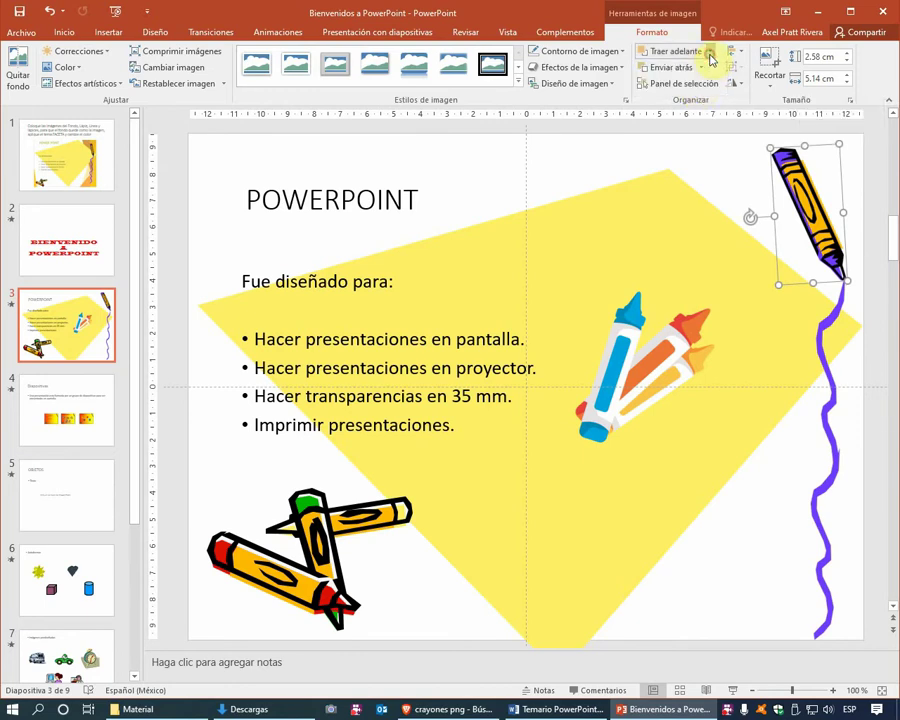
pyautogui.click(706, 68)
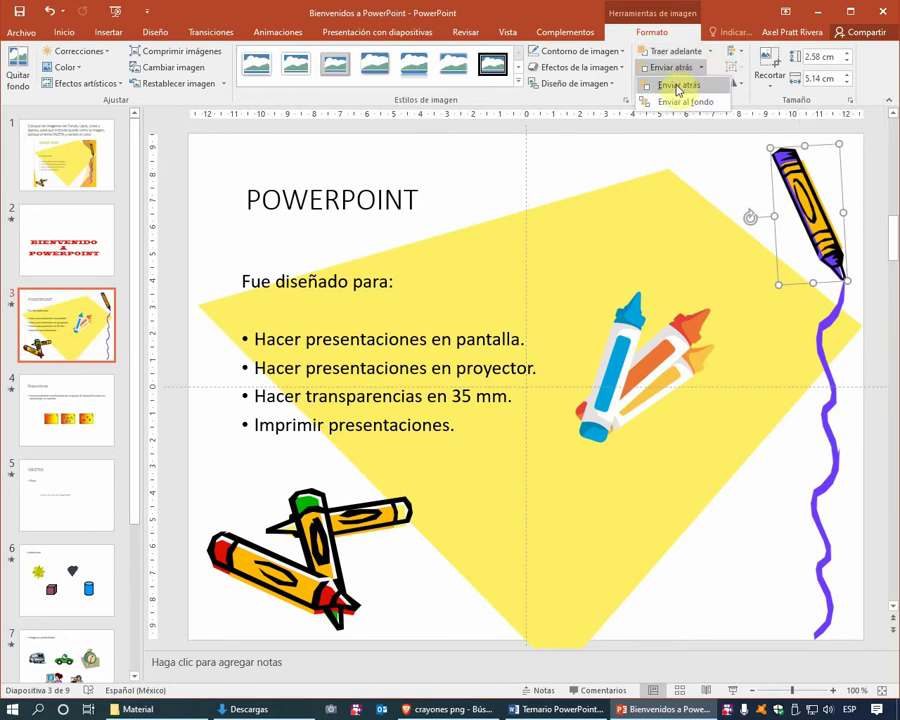